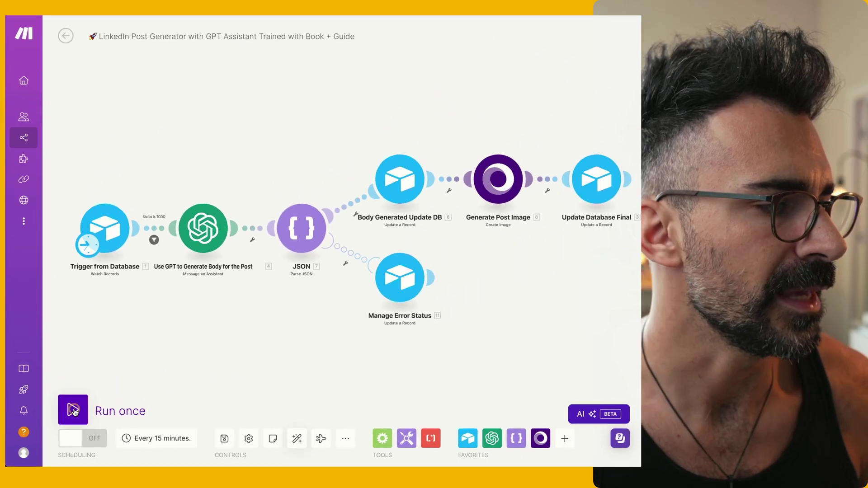
Run the LinkedIn Post Generator scenario once and trace its flow through to image generation
click(73, 412)
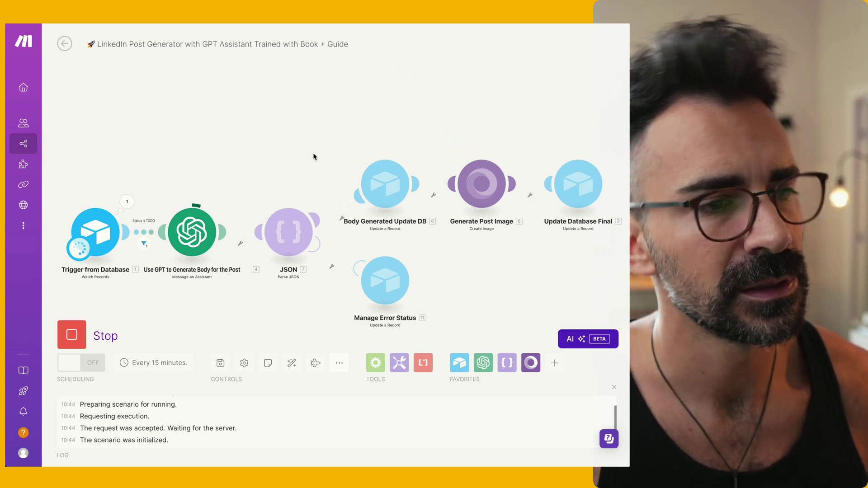
mouse_move(111, 134)
mouse_down()
mouse_move(457, 155)
mouse_move(576, 131)
mouse_up()
drag(497, 102, 493, 140)
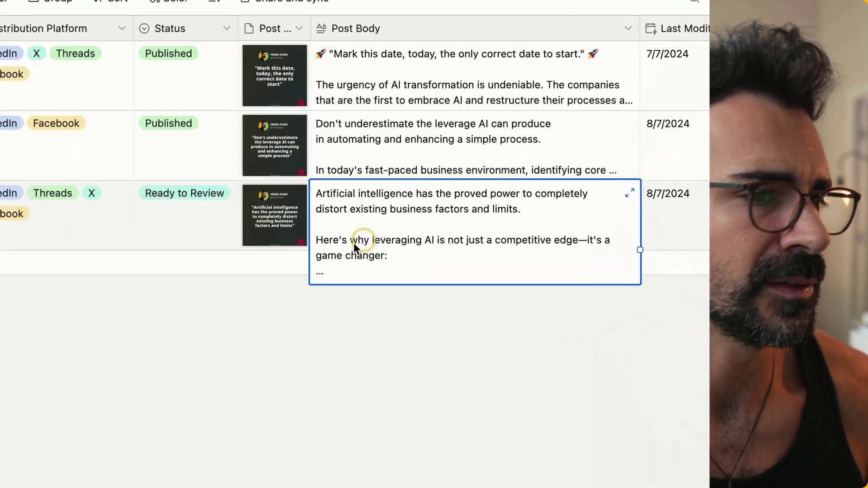
Close row 3's expanded Post Body and enlarge its generated quote image
click(293, 287)
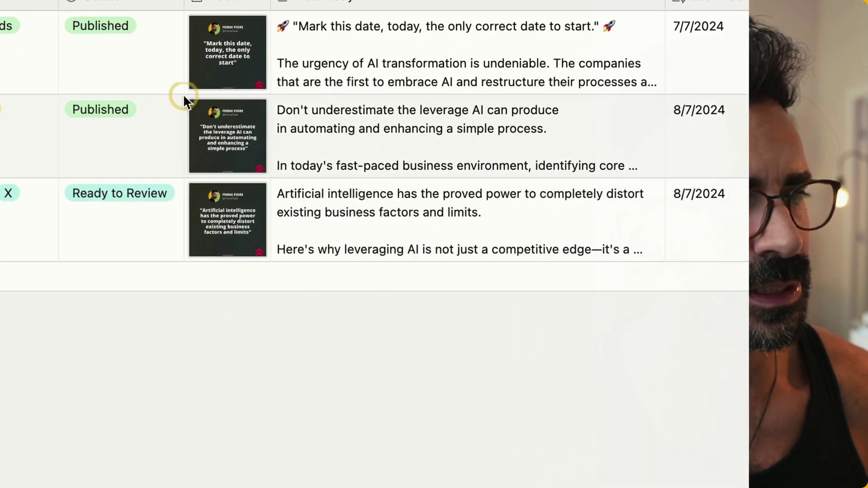
click(208, 210)
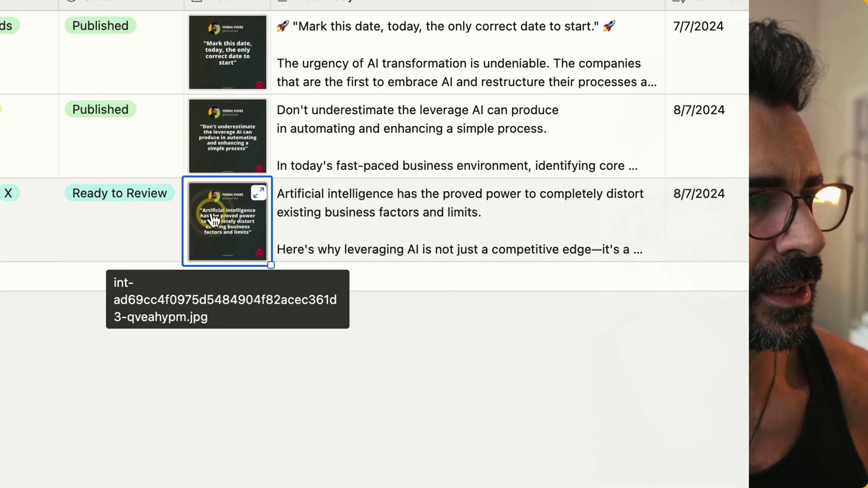
click(217, 253)
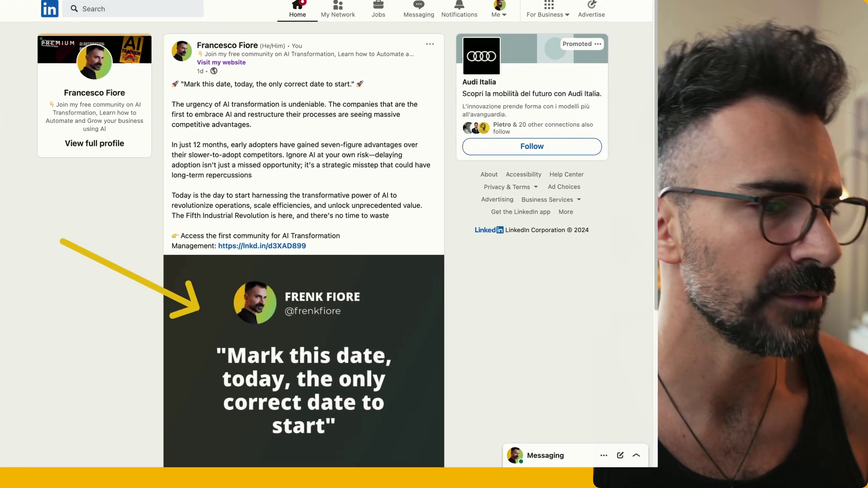
scroll(406, 311, down, 1)
scroll(406, 311, down, 3)
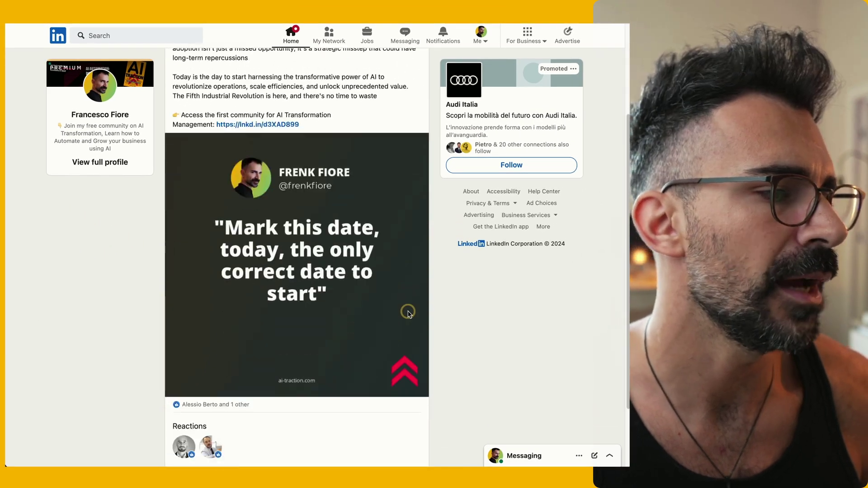
scroll(401, 284, up, 1)
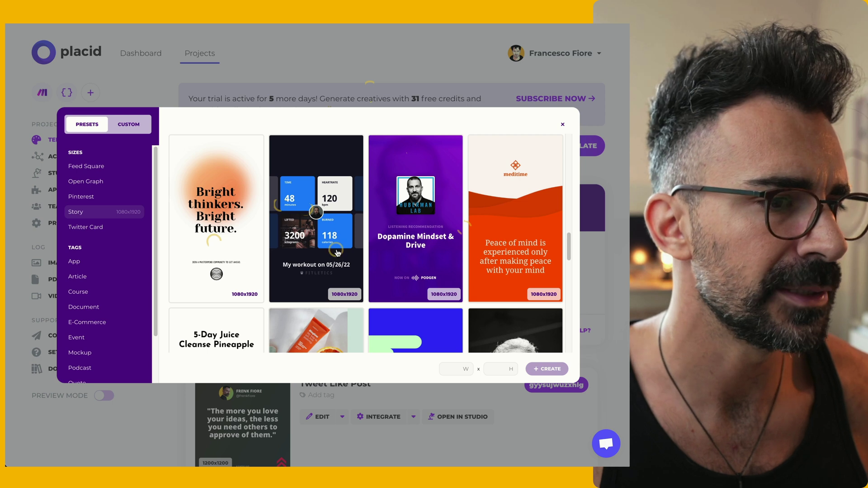
scroll(340, 250, down, 3)
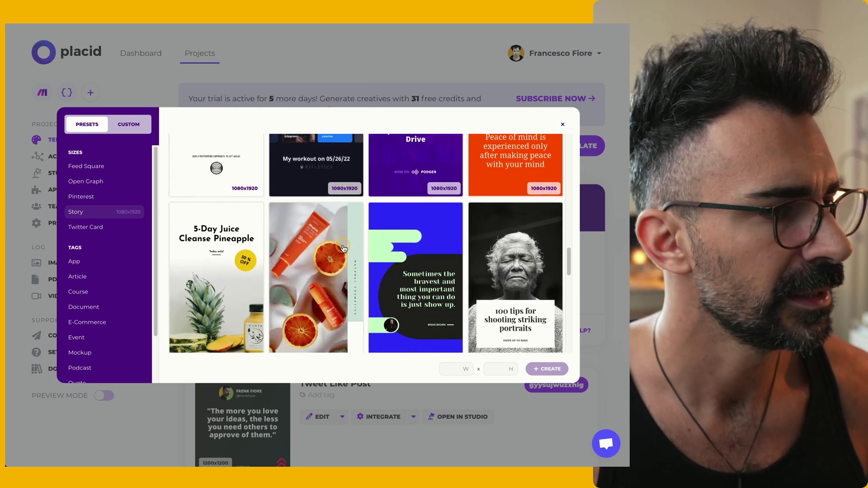
scroll(344, 248, down, 4)
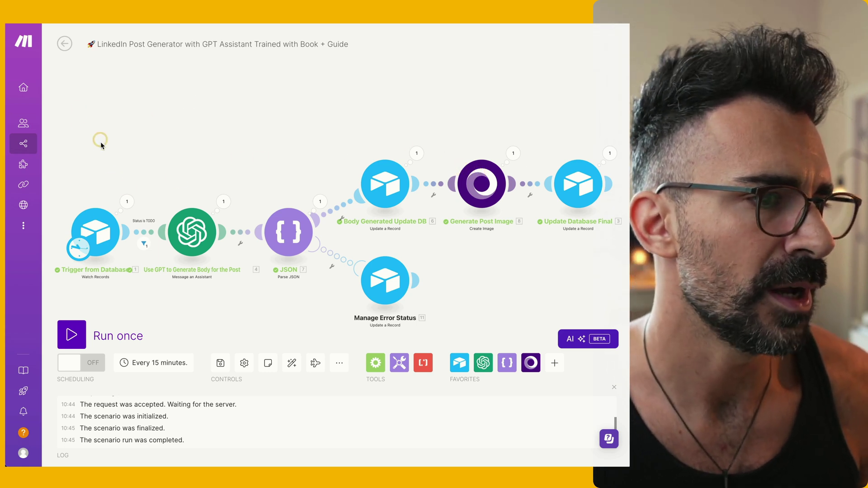
drag(96, 155, 595, 117)
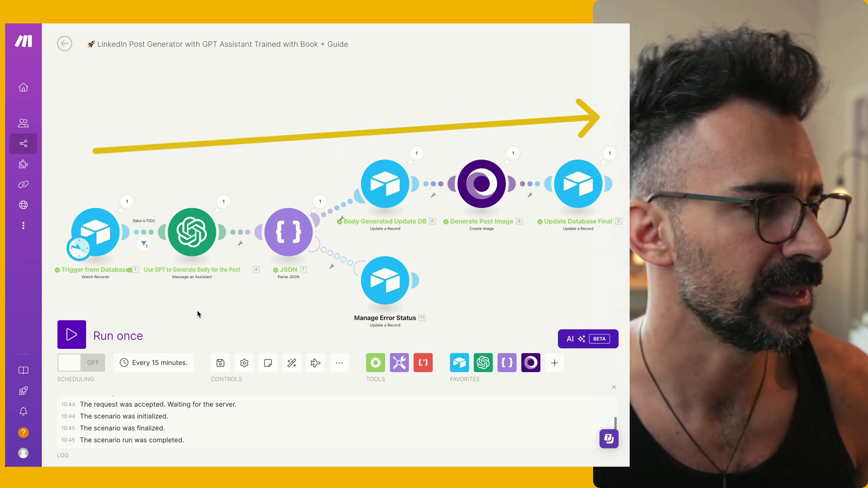
drag(198, 299, 163, 357)
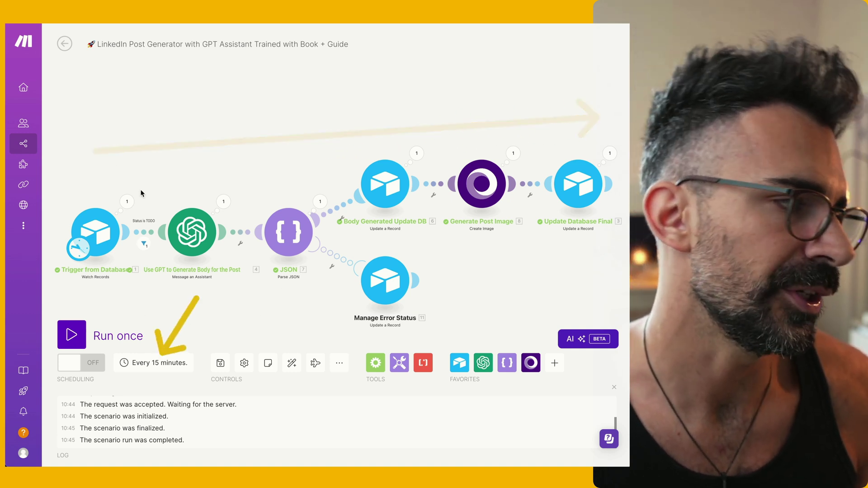
drag(141, 97, 103, 215)
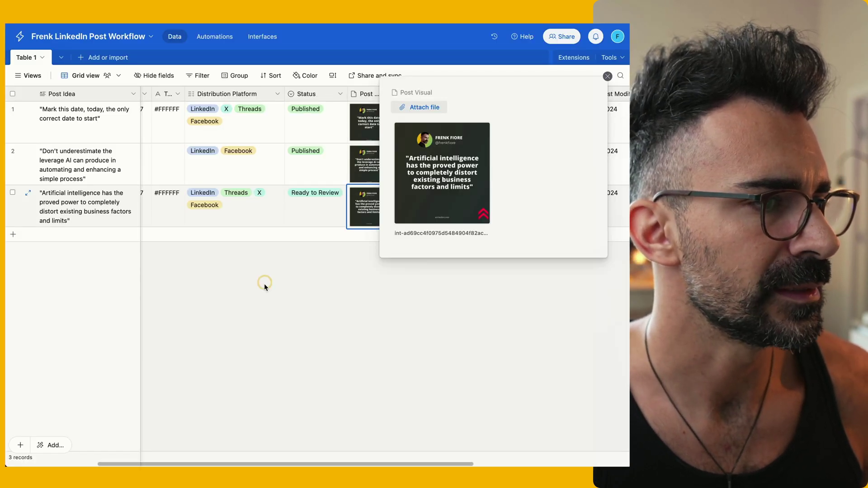
click(264, 283)
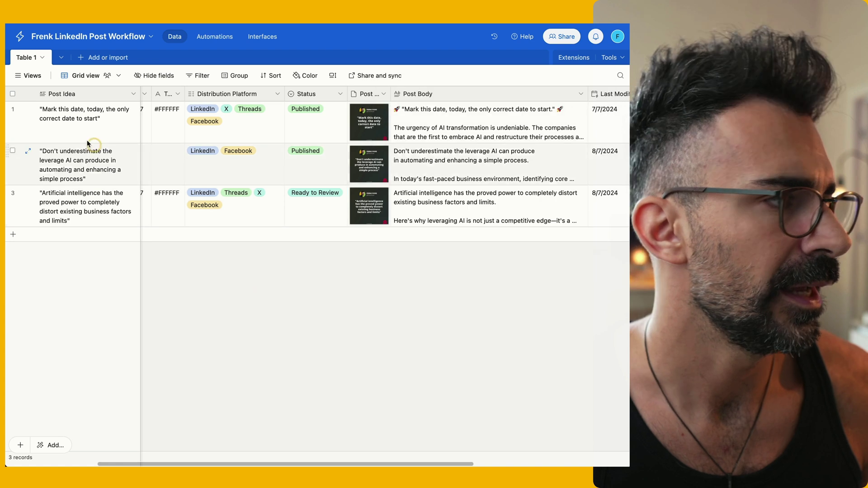
click(171, 193)
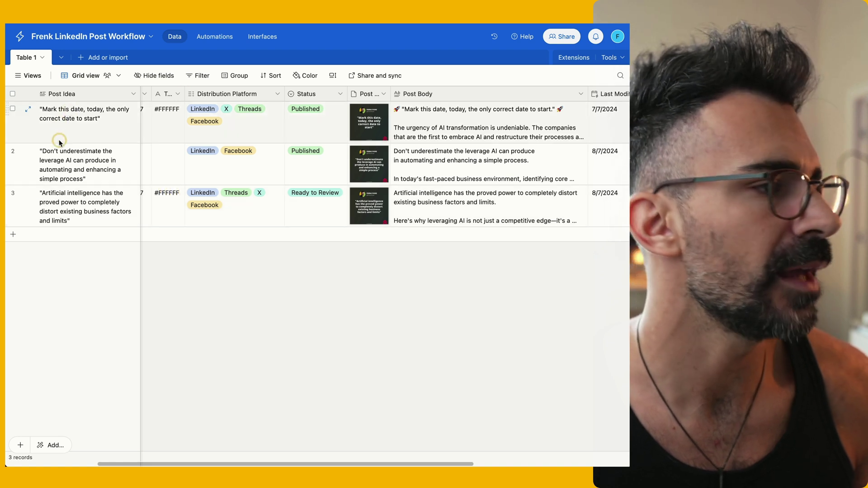
click(59, 118)
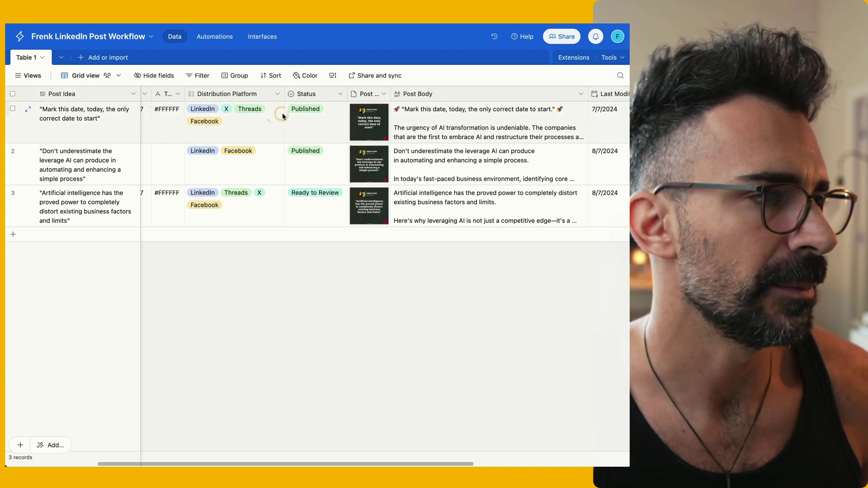
click(330, 121)
click(348, 359)
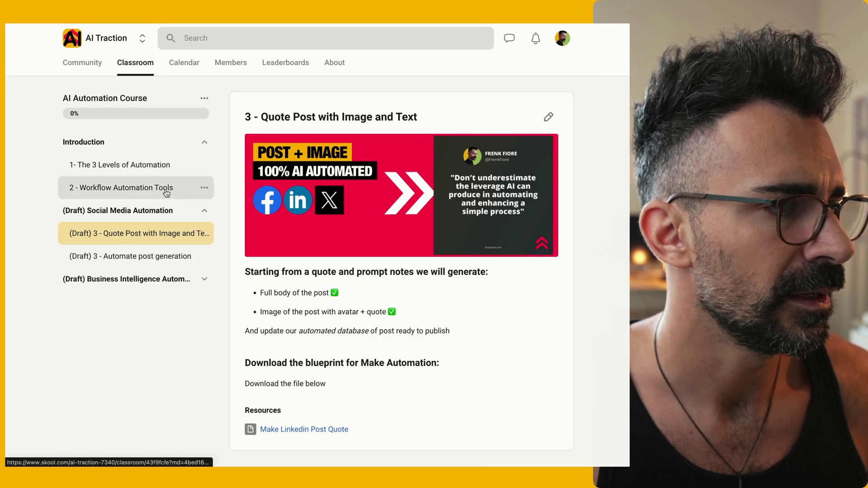
Open the '2 - Workflow Automation Tools' lesson and scroll through its content
click(166, 193)
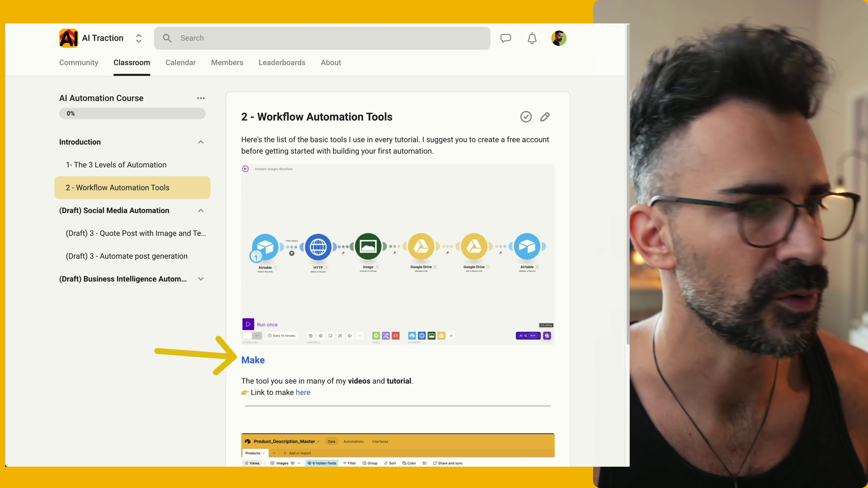
scroll(541, 217, down, 3)
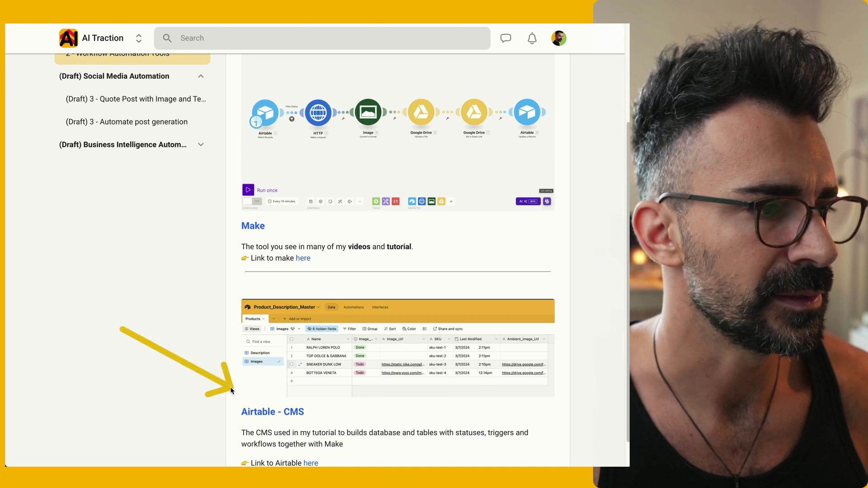
scroll(452, 178, up, 3)
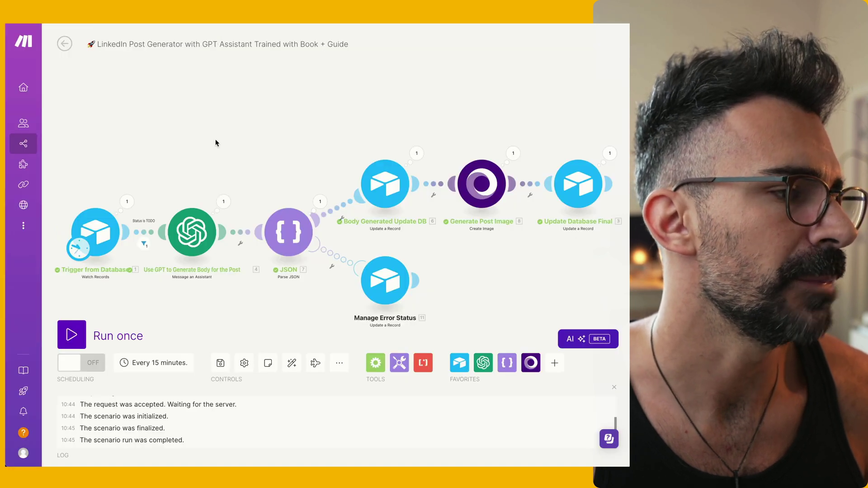
Import blueprint (1).json into a new scenario
click(64, 43)
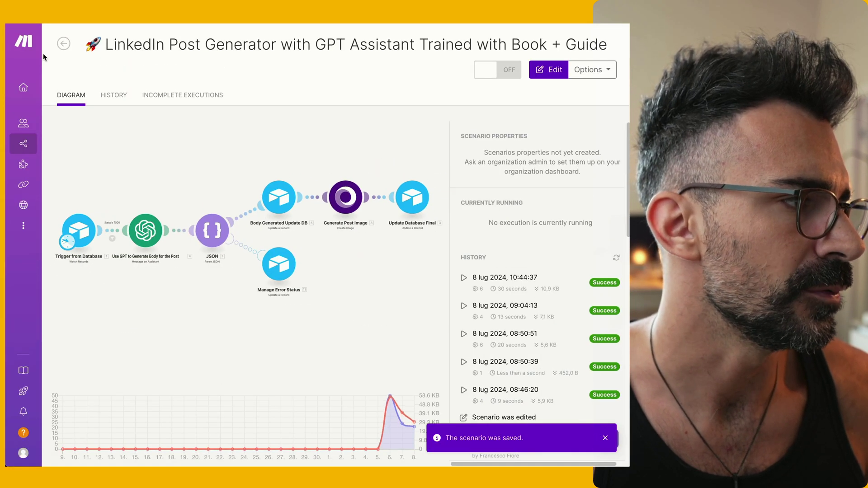
click(62, 45)
click(576, 43)
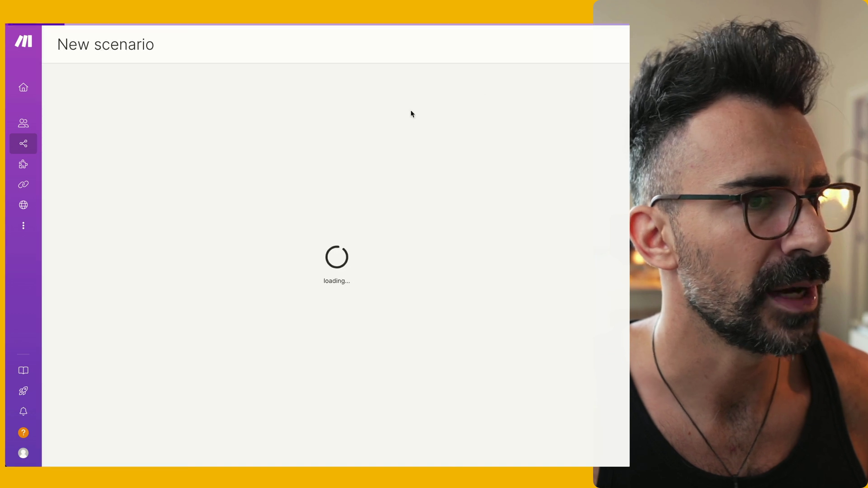
click(340, 437)
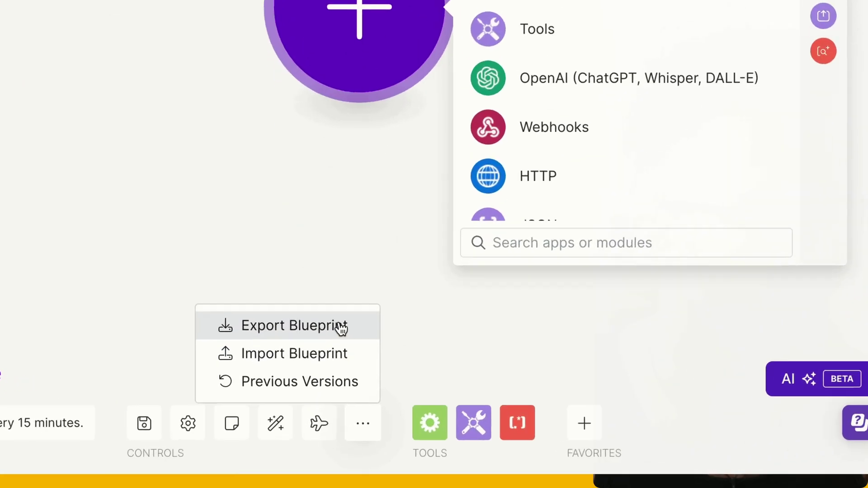
click(338, 353)
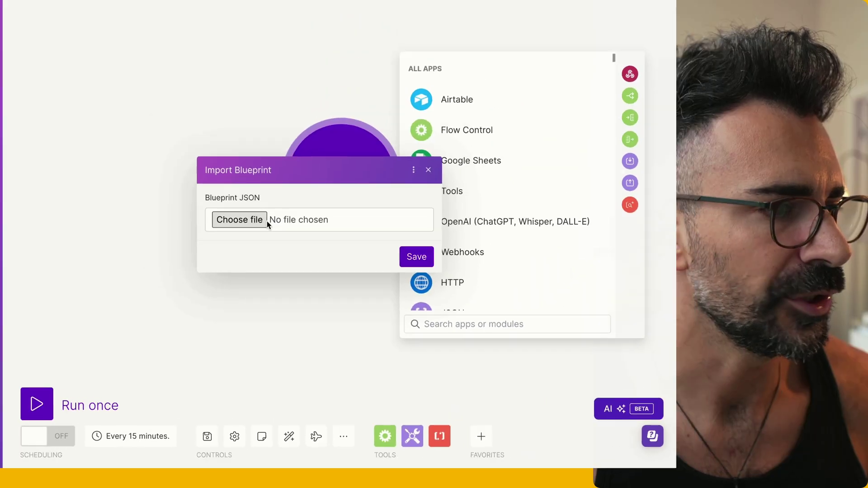
click(244, 82)
click(550, 347)
click(402, 281)
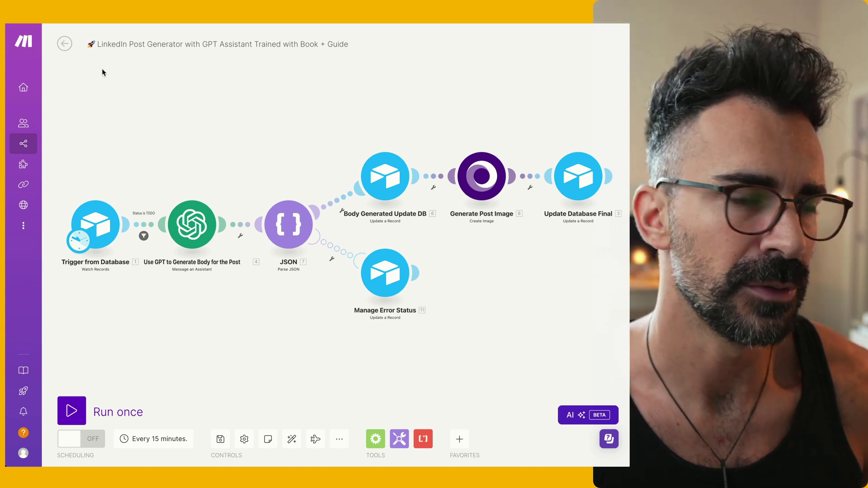
Discard the imported scenario's changes and reopen the LinkedIn Post Generator scenario
click(64, 44)
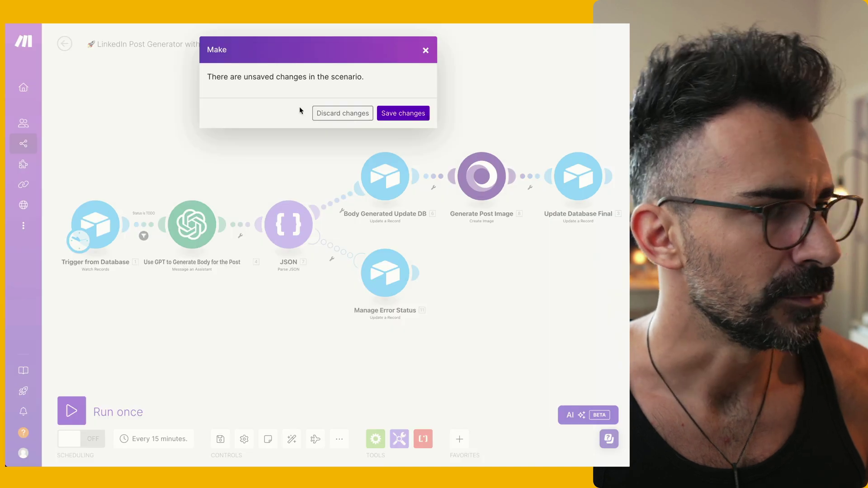
click(340, 113)
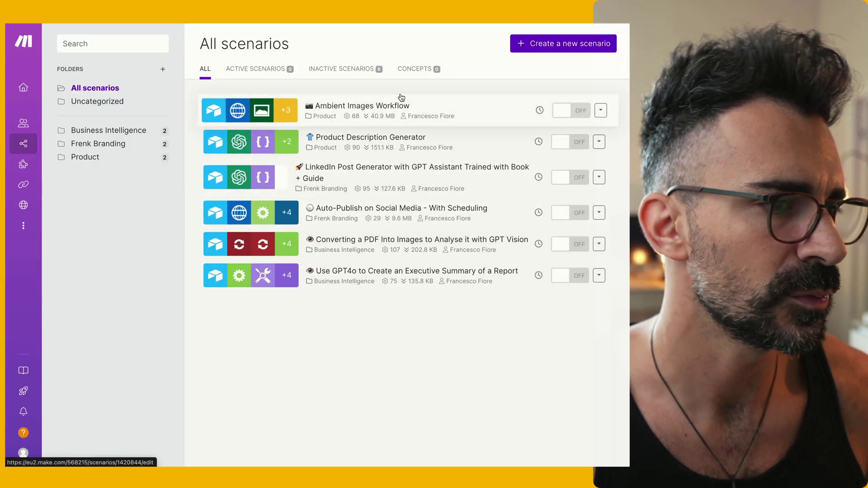
click(401, 159)
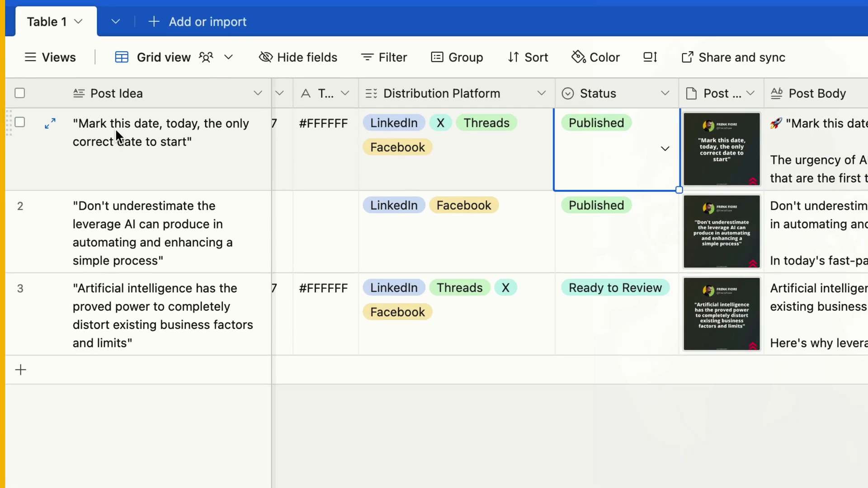
Set the third post's status back to Todo
scroll(115, 128, left, 5)
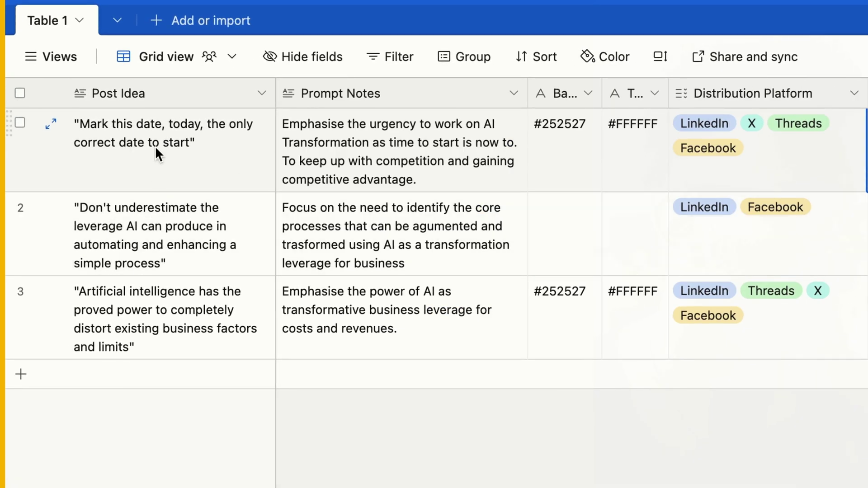
click(154, 169)
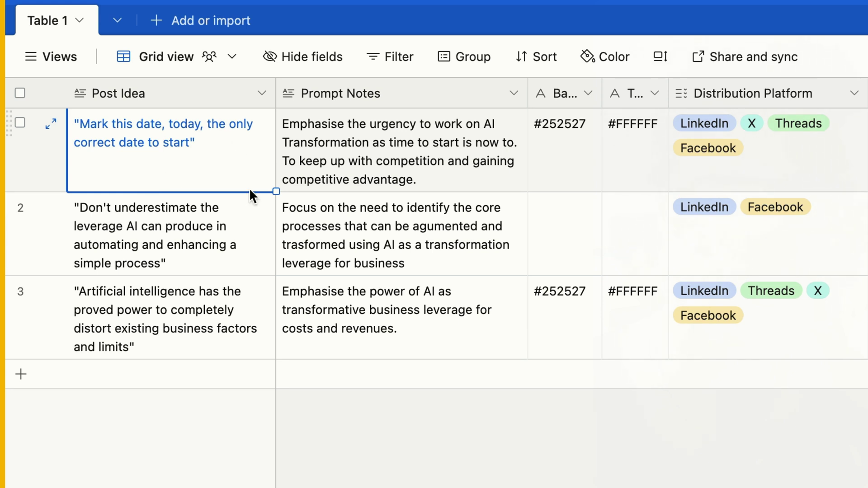
click(337, 134)
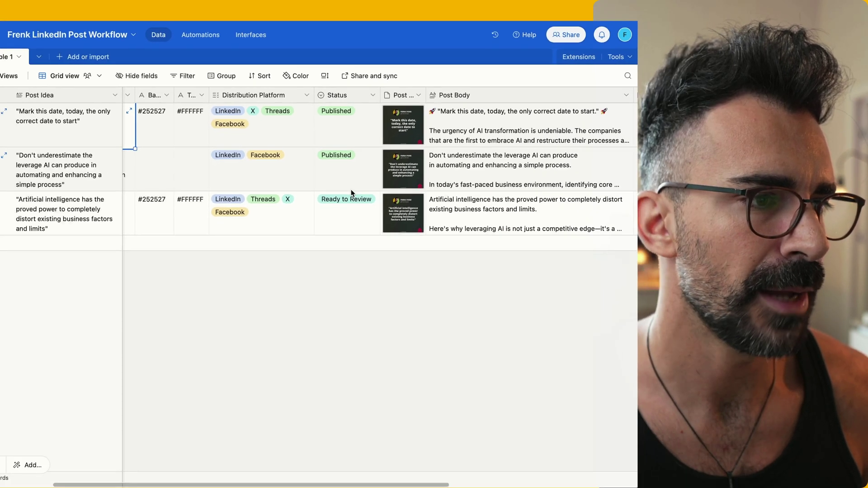
click(356, 193)
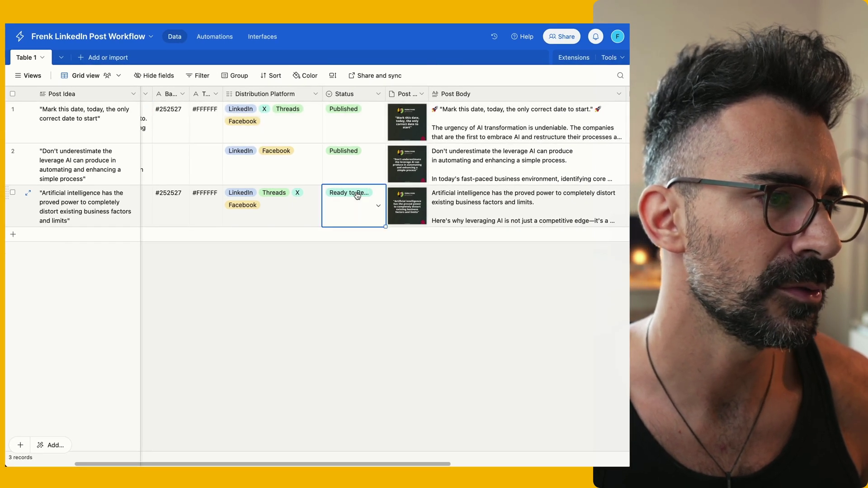
click(353, 196)
click(346, 240)
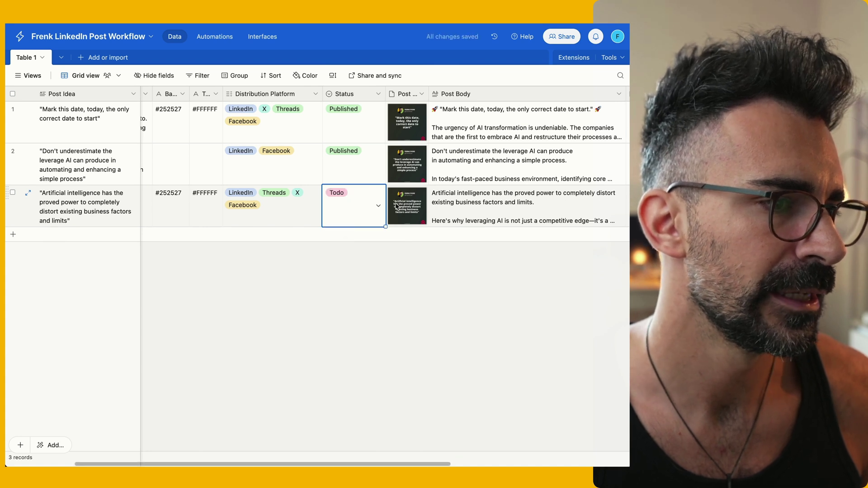
Clear the third post's generated post body and image attachment
click(460, 214)
key(Delete)
click(413, 212)
key(Delete)
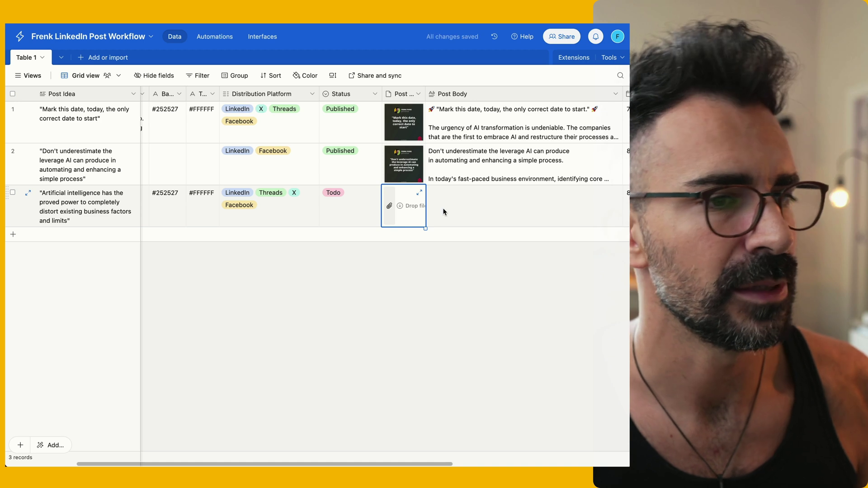
scroll(386, 216, left, 3)
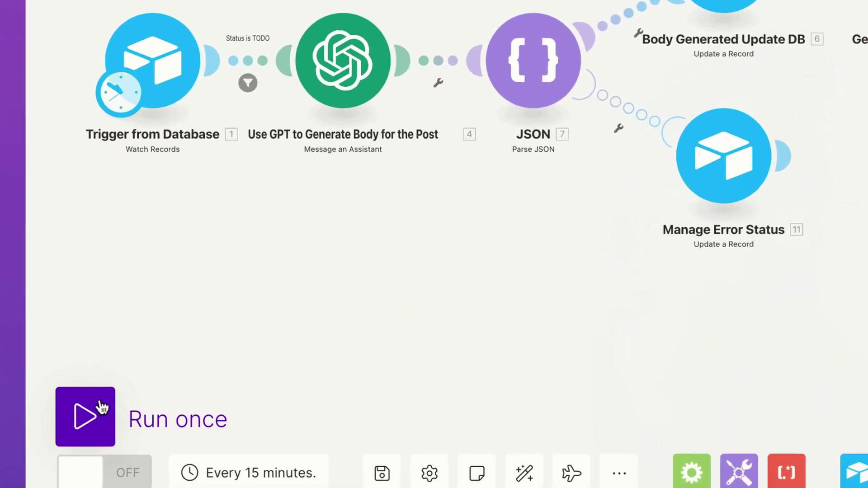
Run the scenario once until all modules succeed, then inspect the GPT module's operation
click(102, 407)
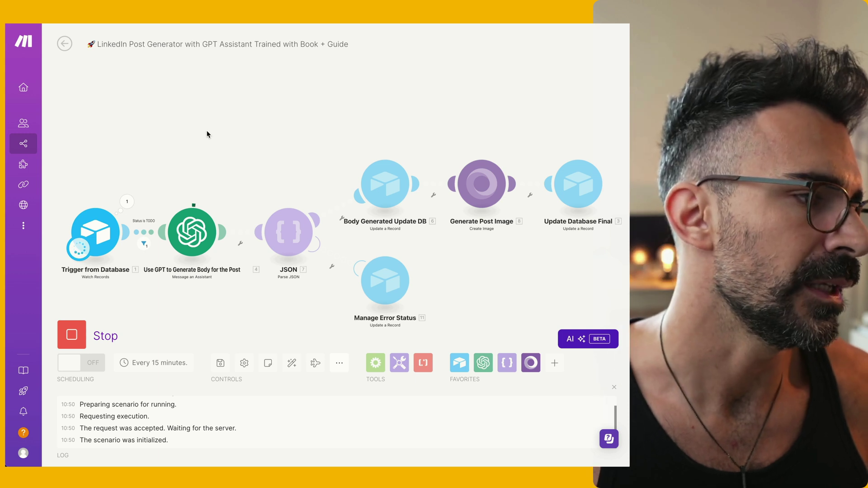
drag(143, 136, 102, 218)
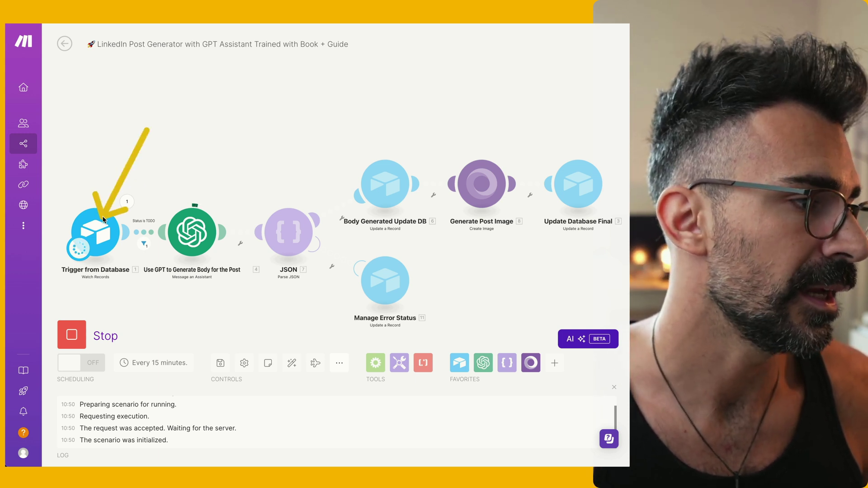
drag(229, 125, 197, 221)
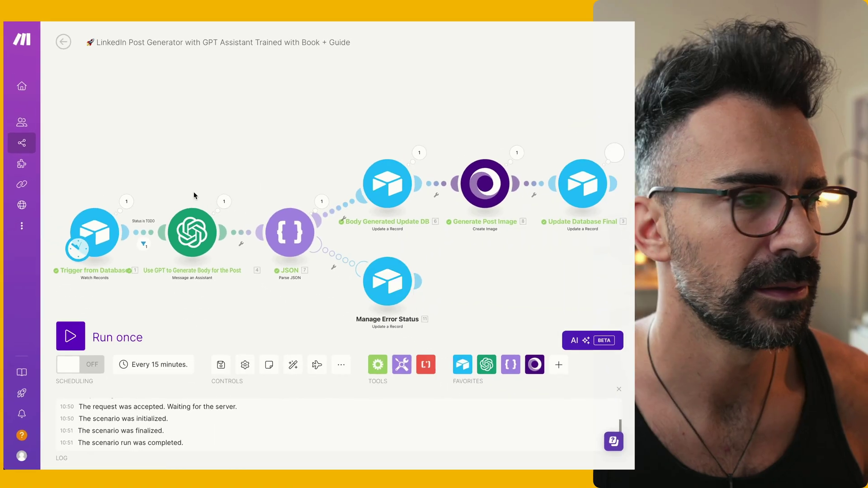
click(224, 203)
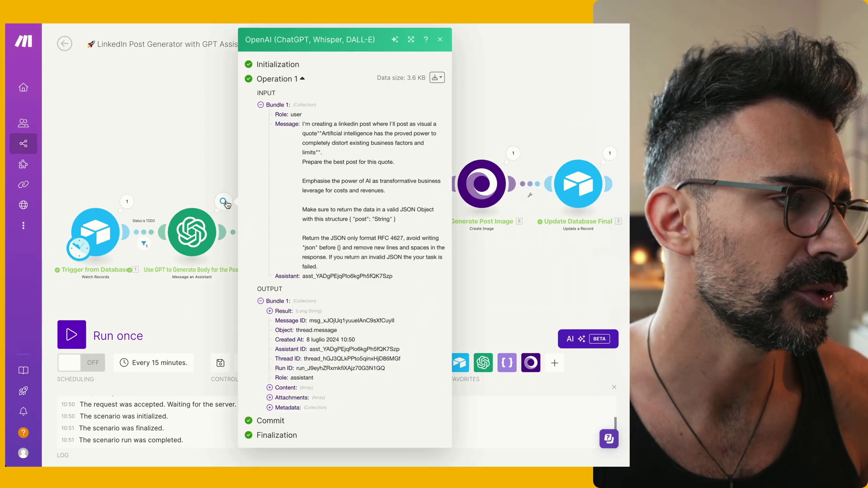
Highlight the quote in the GPT prompt and expand output Content, Text and Result
drag(304, 124, 313, 135)
drag(306, 94, 307, 130)
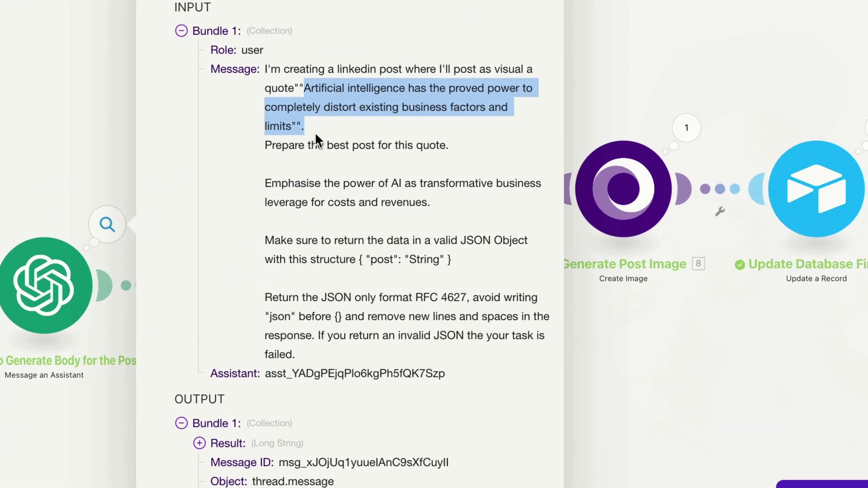
click(239, 132)
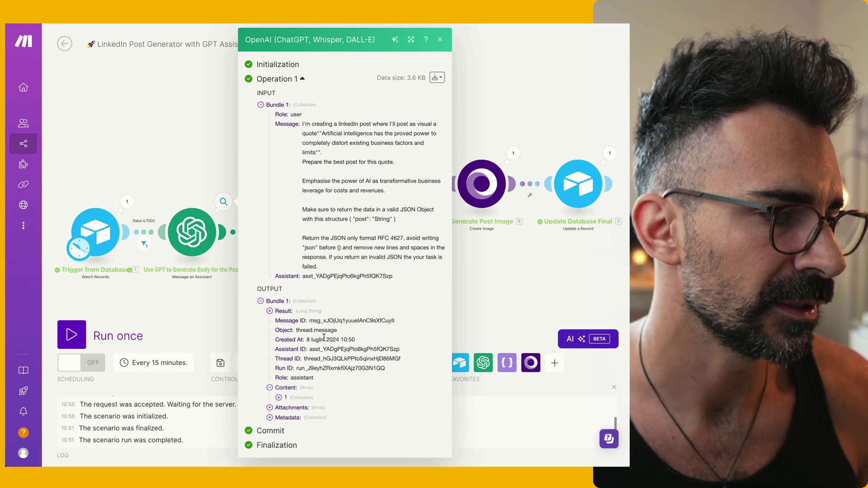
click(270, 388)
scroll(289, 398, down, 1)
click(288, 403)
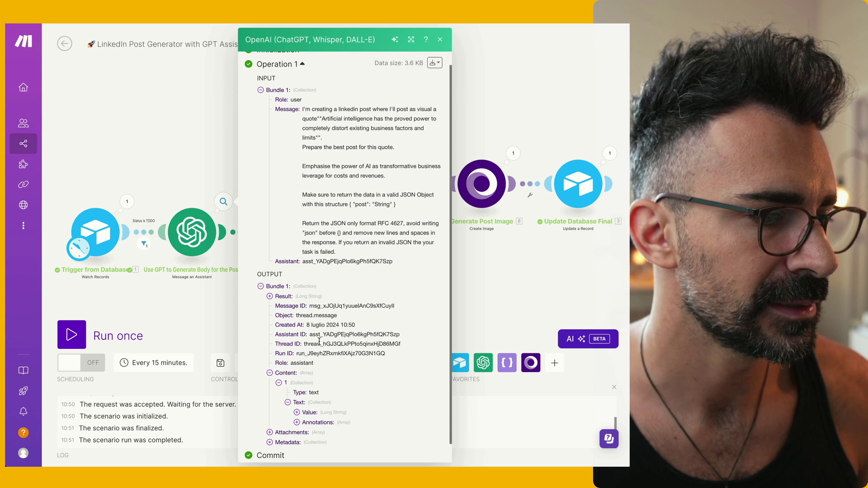
click(270, 296)
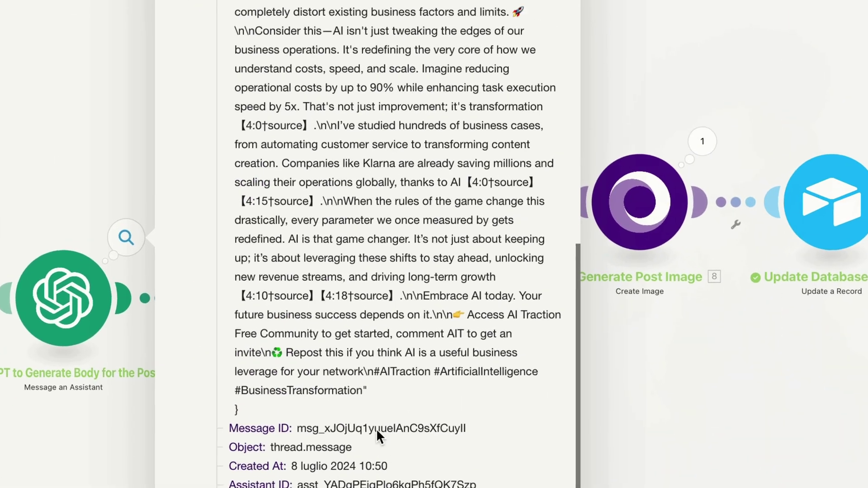
scroll(376, 428, up, 3)
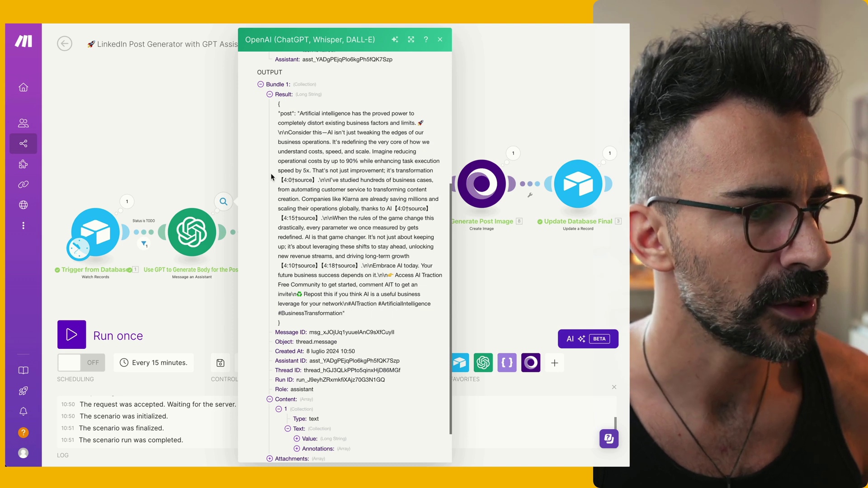
Expand row 3's regenerated Post Body about AI distorting business factors and read it
click(209, 135)
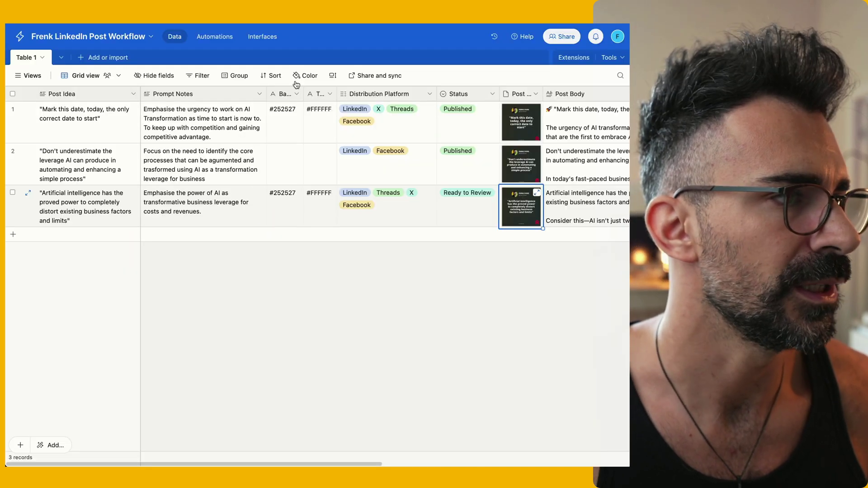
scroll(424, 179, right, 10)
click(314, 205)
click(359, 193)
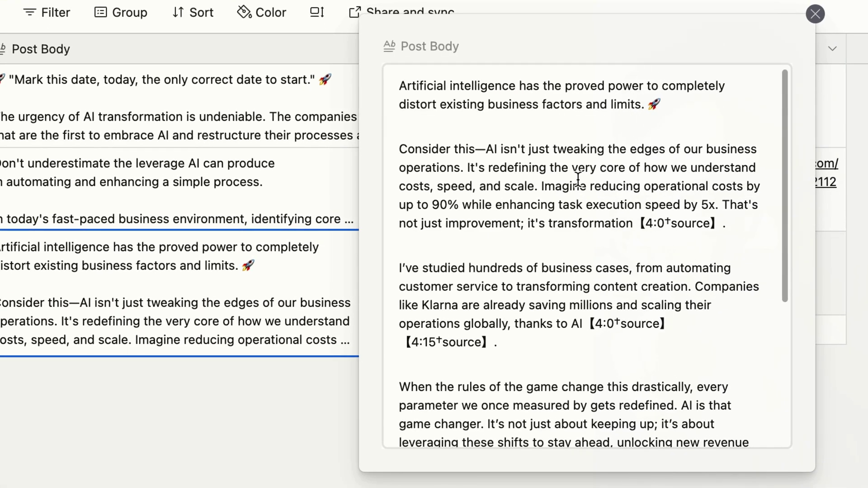
scroll(554, 154, down, 3)
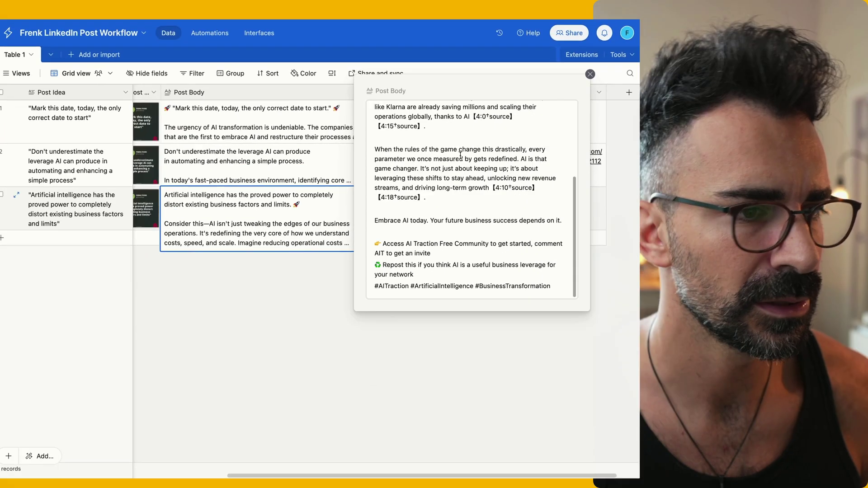
scroll(520, 182, up, 5)
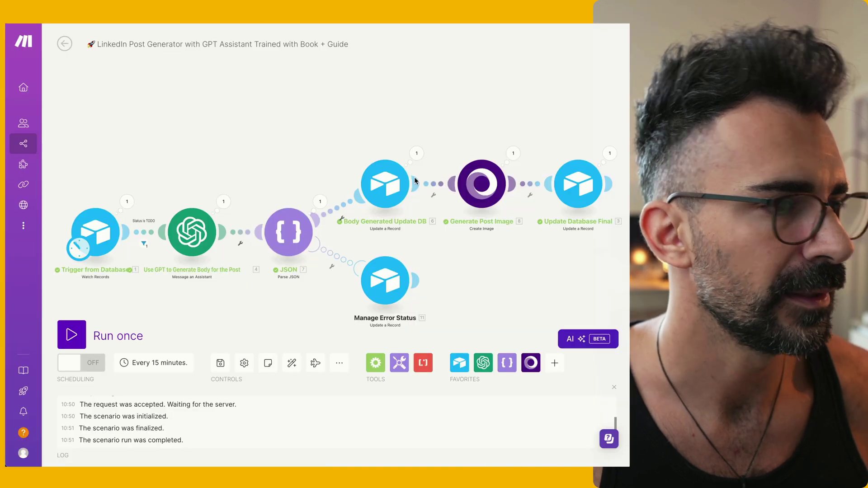
scroll(452, 181, right, 3)
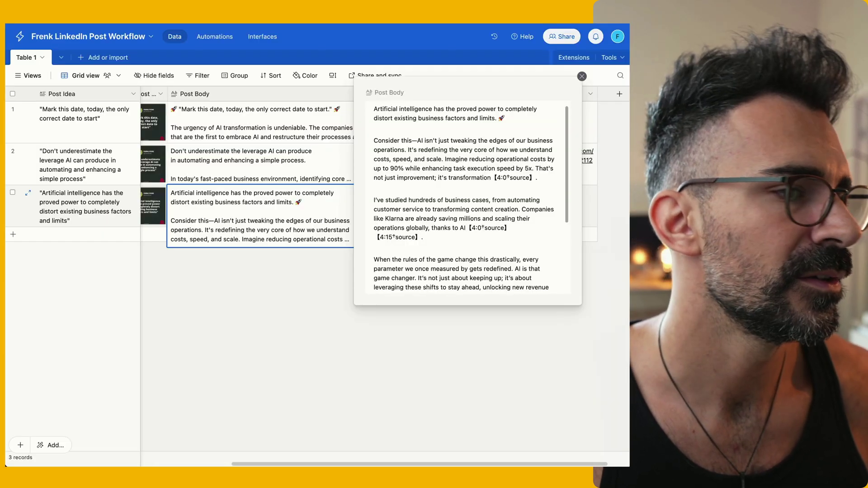
Preview row 3's new quote image, then reopen and close its post body
key(Escape)
click(287, 219)
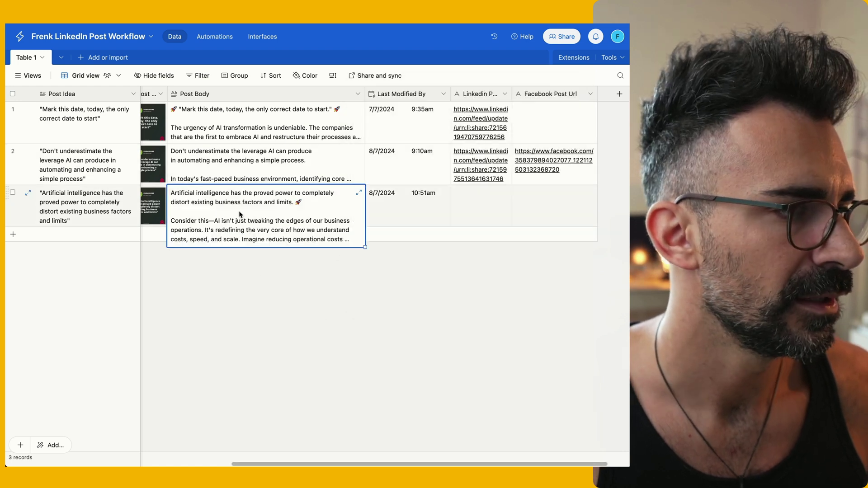
key(Left)
key(Return)
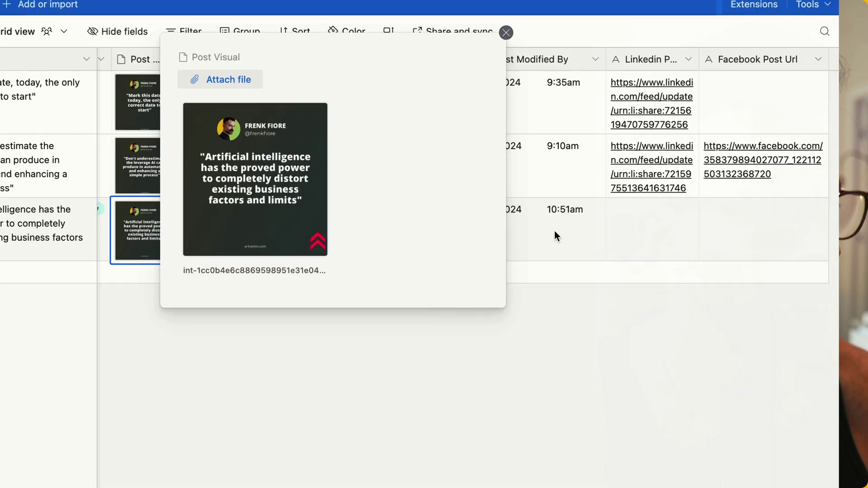
key(Escape)
key(Right)
key(Return)
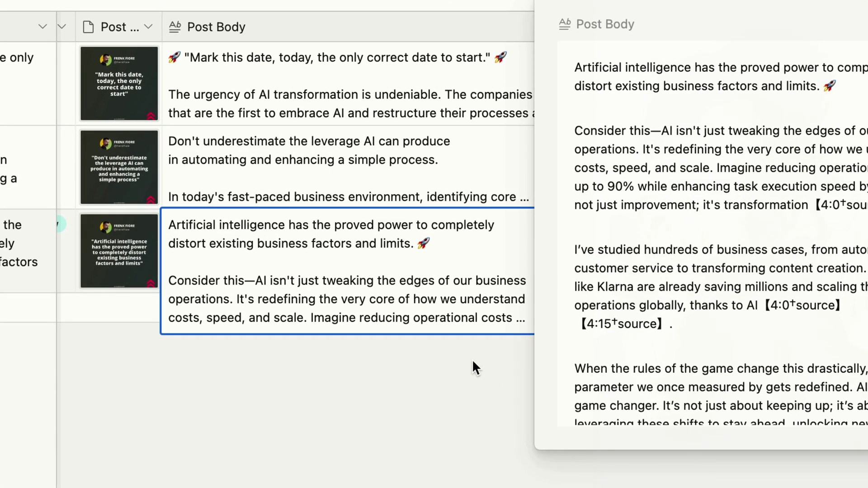
click(472, 360)
Scroll the grid sideways to review the record's remaining fields
scroll(696, 252, right, 3)
scroll(694, 253, left, 12)
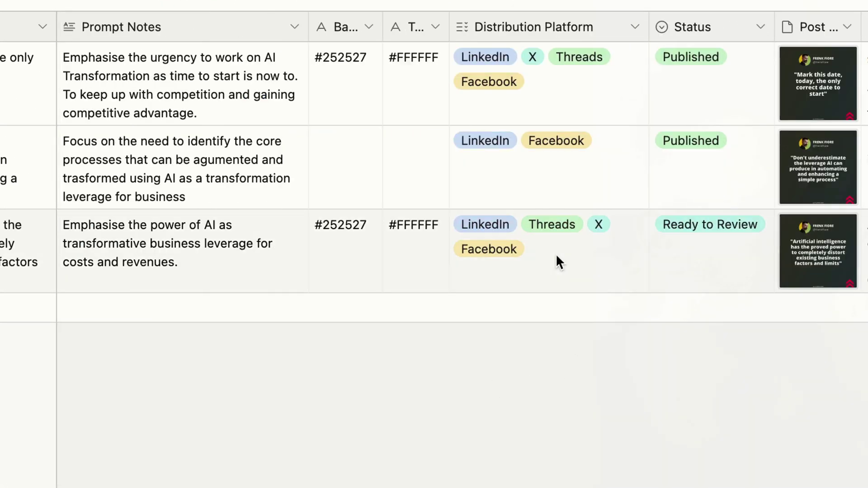
scroll(692, 248, right, 5)
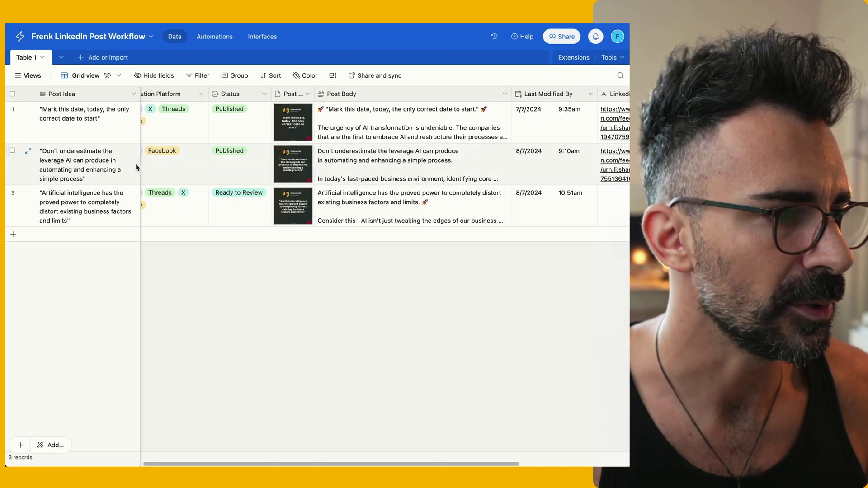
scroll(252, 196, right, 2)
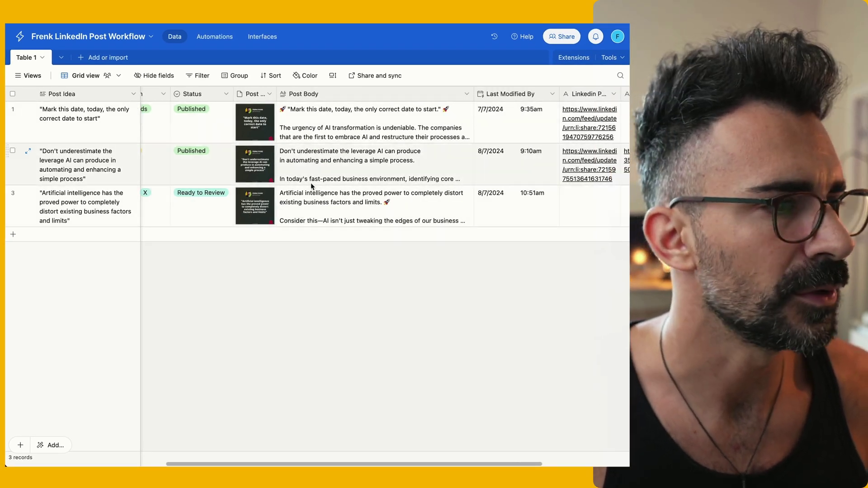
scroll(381, 148, right, 6)
scroll(393, 138, left, 2)
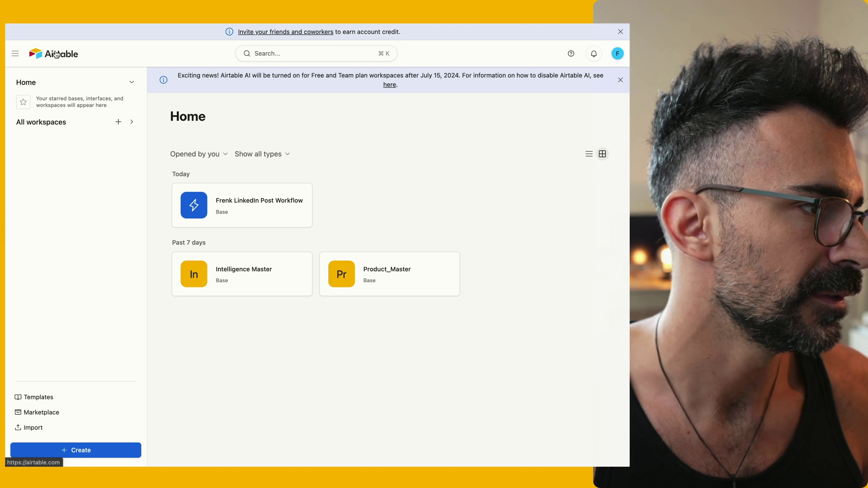
Create a new base from scratch and bring up the Assignee field's options
click(101, 449)
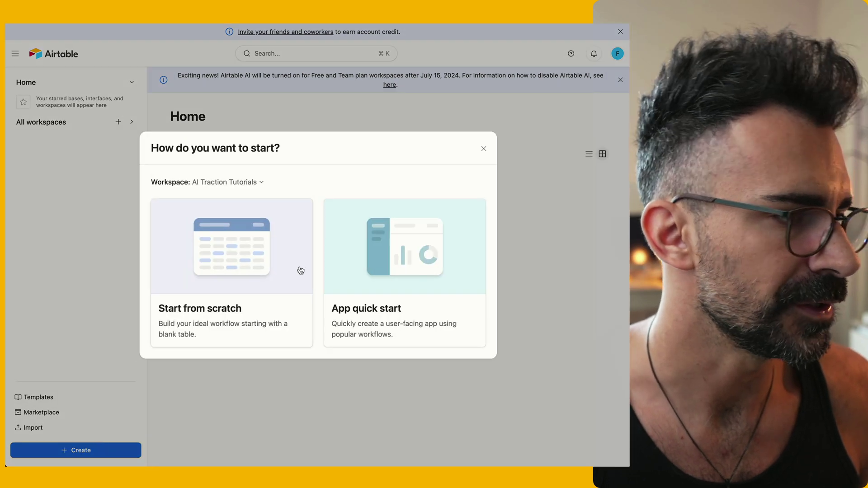
click(261, 240)
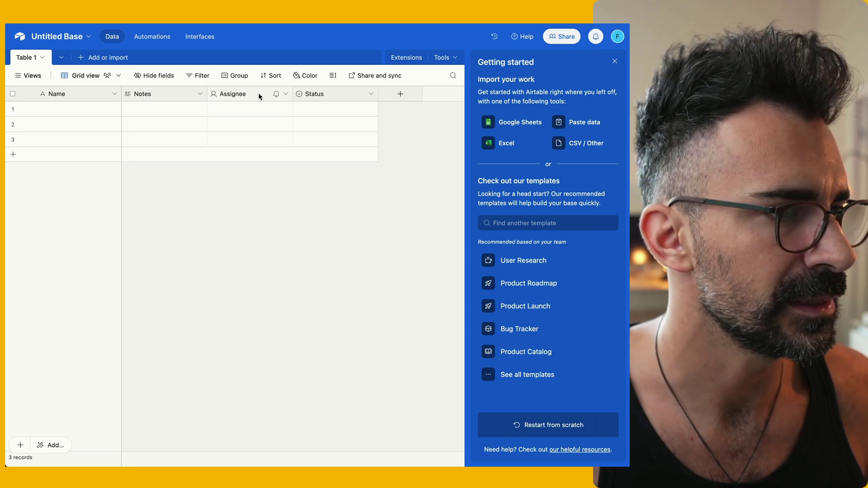
right_click(259, 95)
Delete the Assignee field from the Airtable table
click(267, 350)
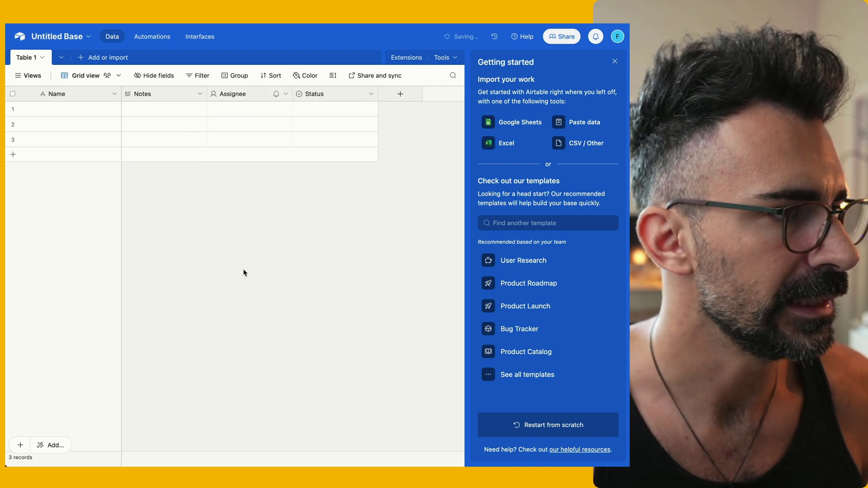
right_click(251, 96)
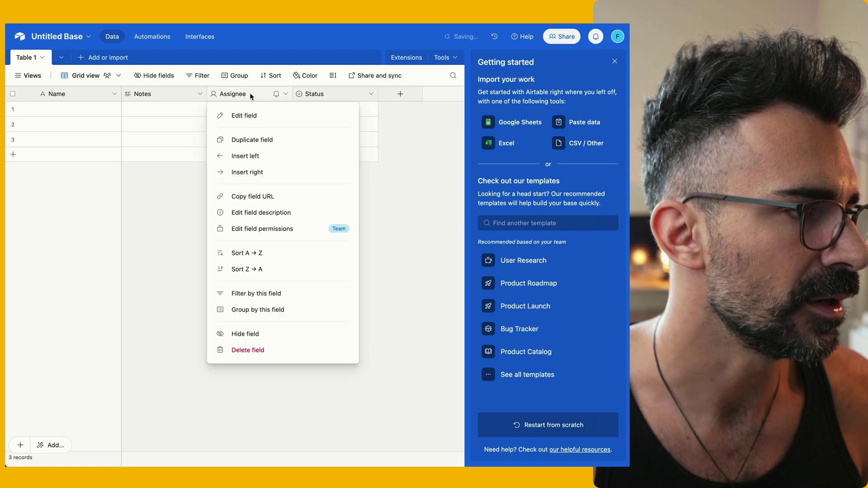
click(267, 349)
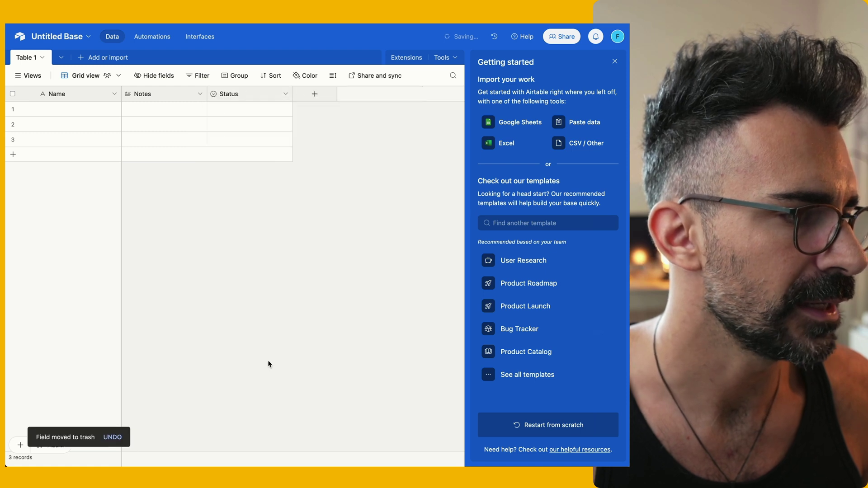
Rename the primary Name field to 'Post Idea'
right_click(69, 93)
click(82, 115)
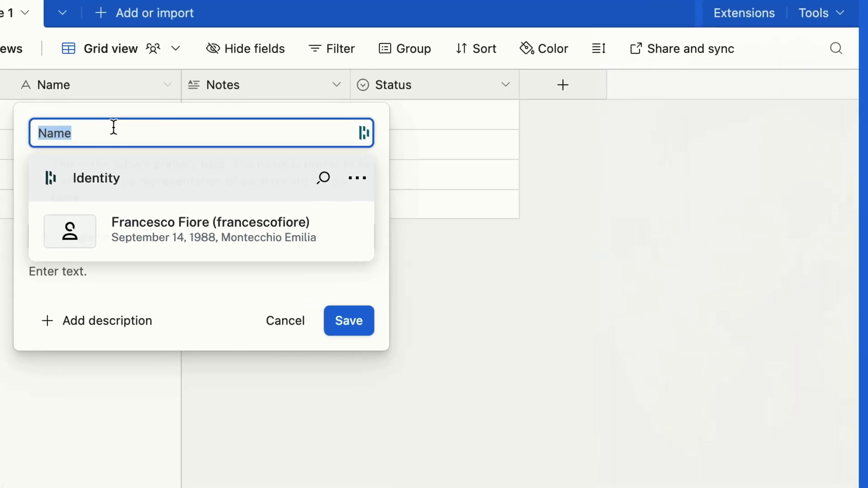
text(Post )
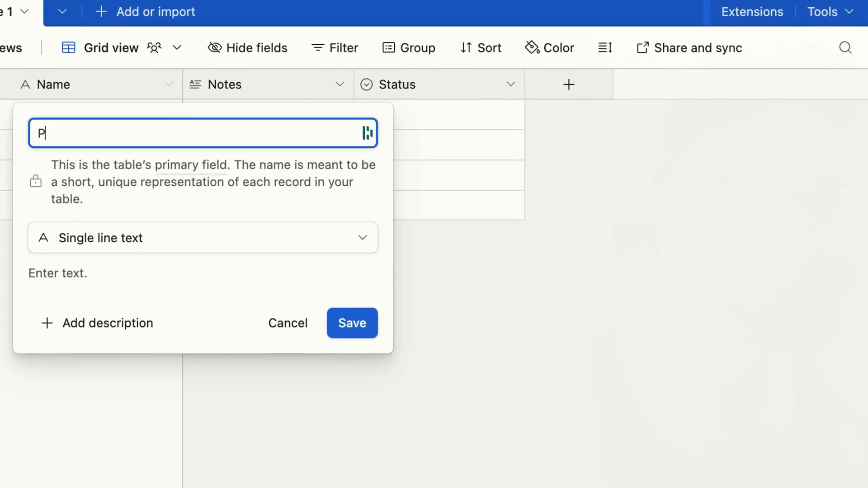
text(Idea)
key(Return)
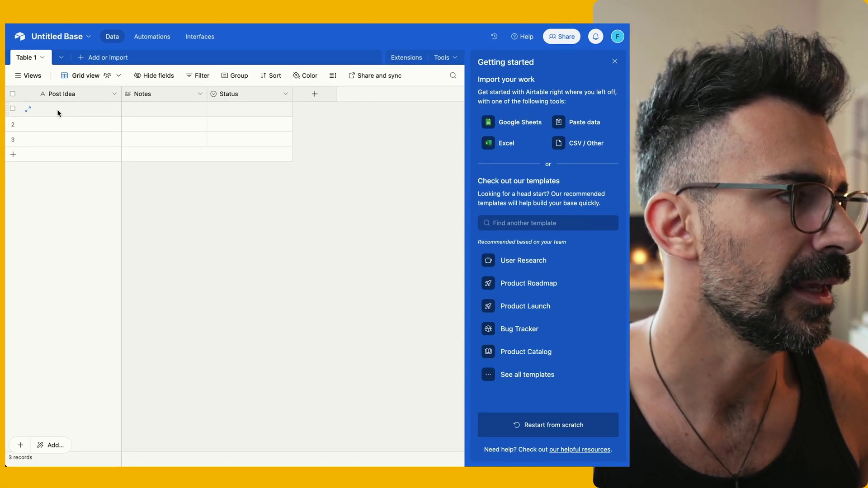
Enter row 1's post idea 'Building AI Automations is really cool and good for productivity' and its note
double_click(82, 115)
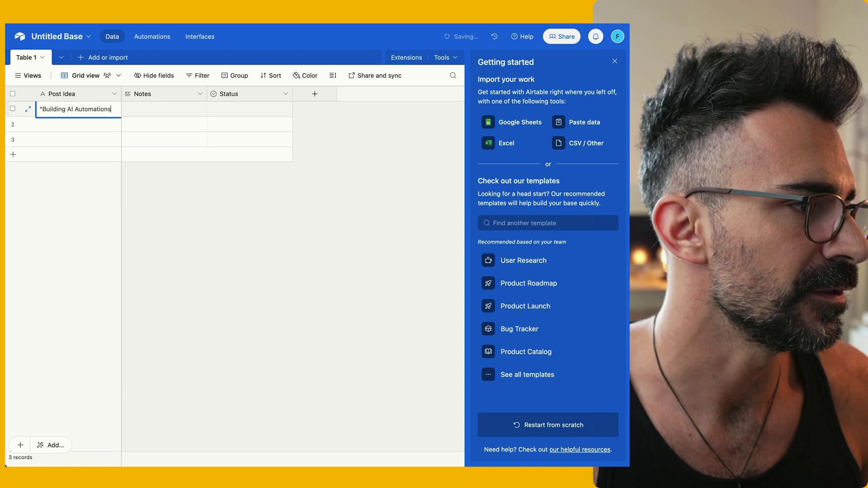
text(Building AI Automations is really cool and good for produ)
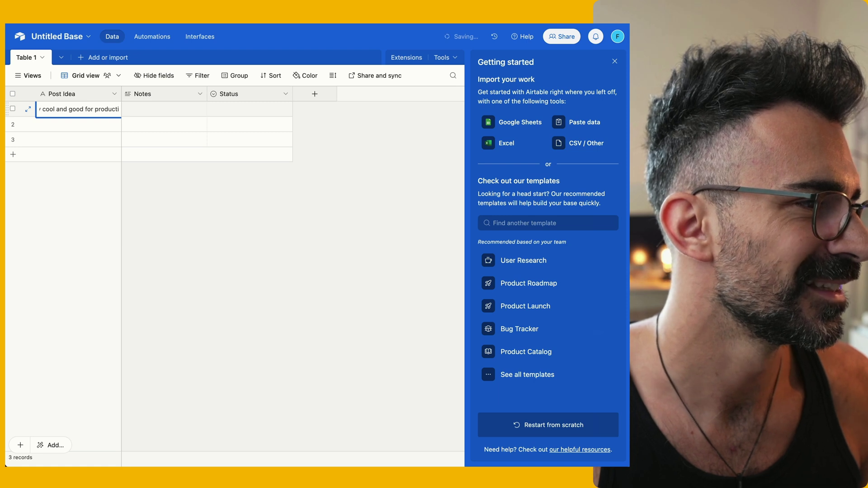
text(ctivity)
double_click(155, 110)
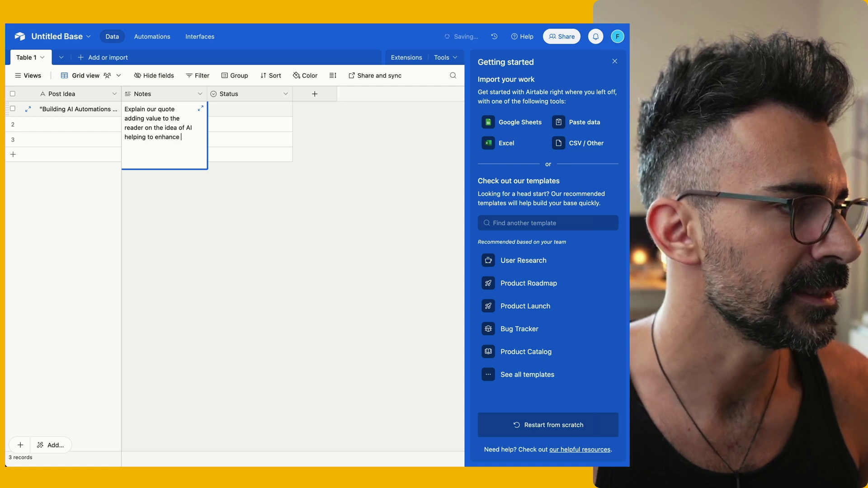
text(tivity f)
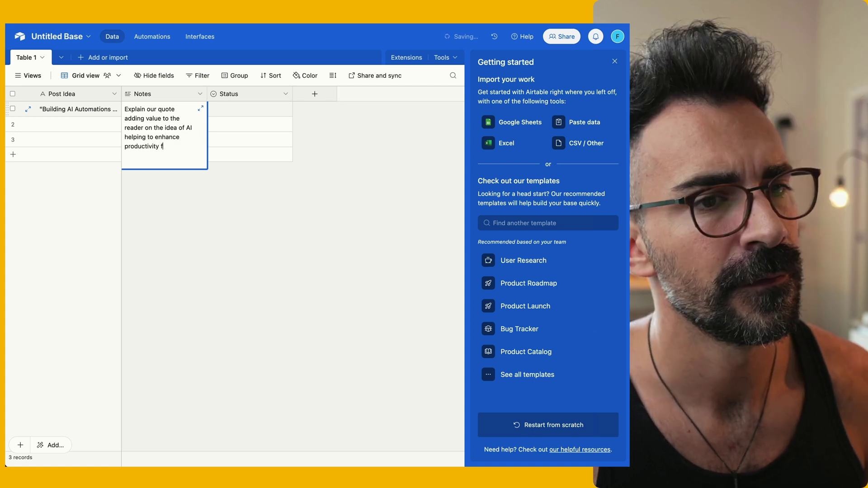
text(or professionals)
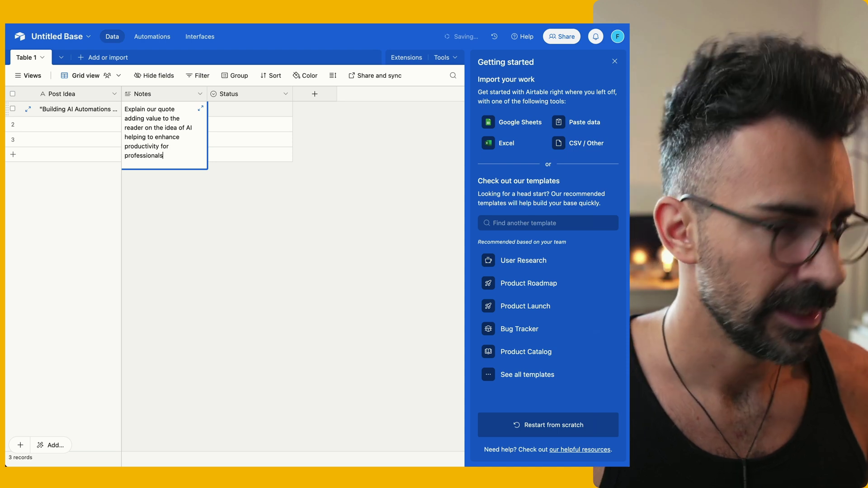
click(178, 230)
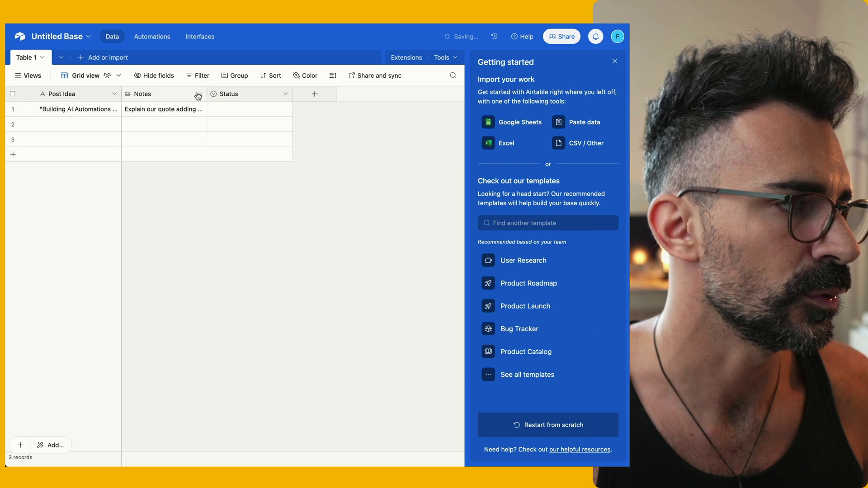
Set row 1's status to Todo, resizing the Notes and Status columns
drag(207, 94, 295, 93)
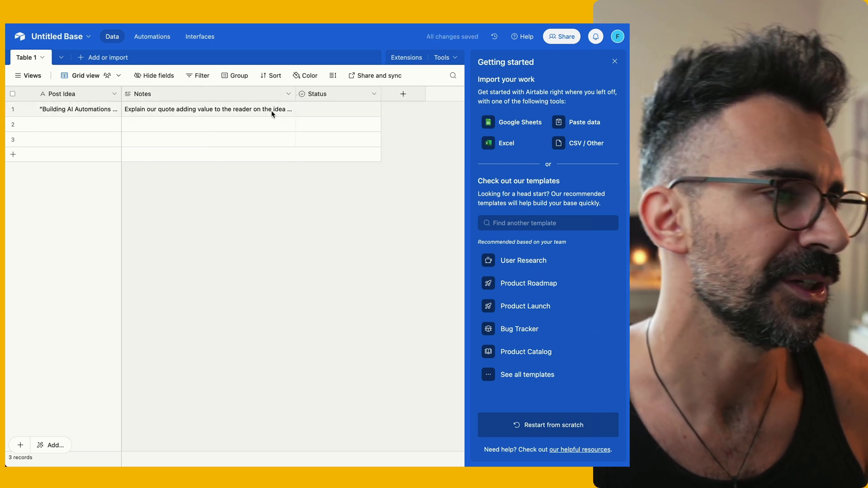
double_click(365, 109)
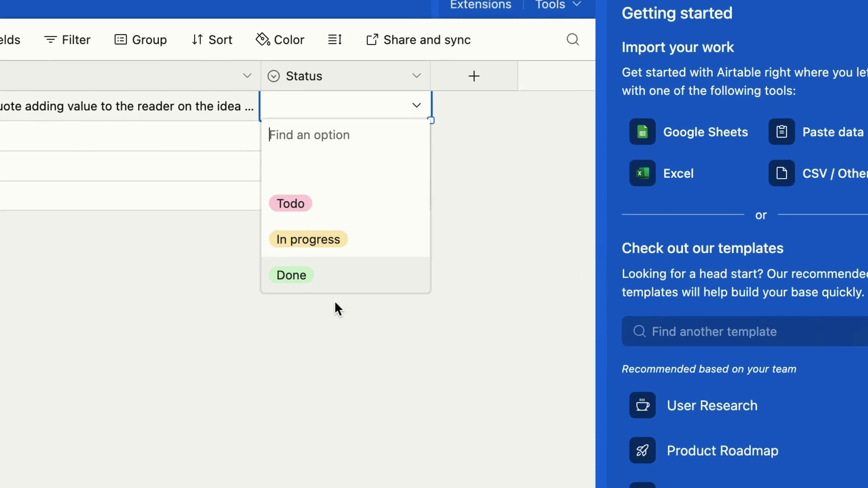
click(337, 161)
drag(432, 71, 362, 71)
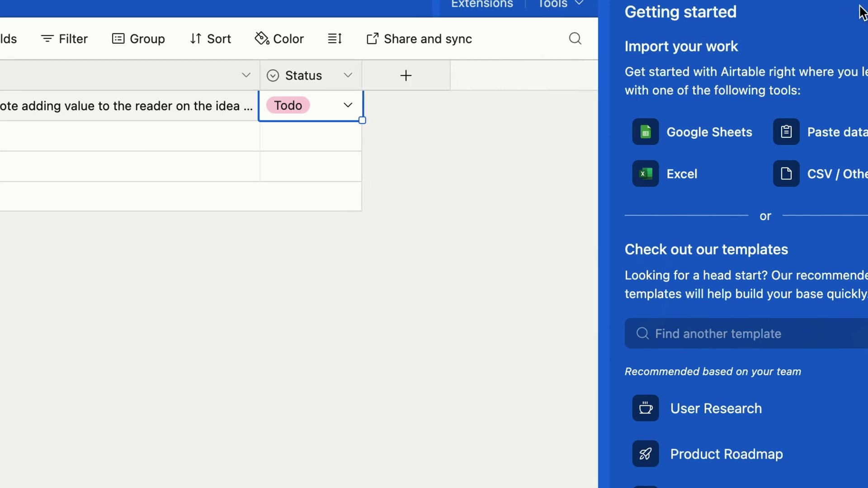
click(864, 12)
click(406, 76)
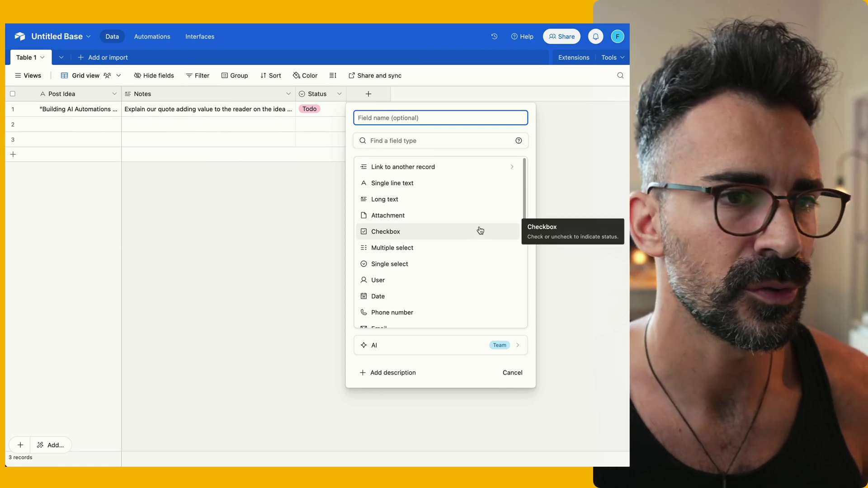
Create a Last modified time field that tracks changes to the Status field only
scroll(480, 246, down, 3)
scroll(480, 246, down, 5)
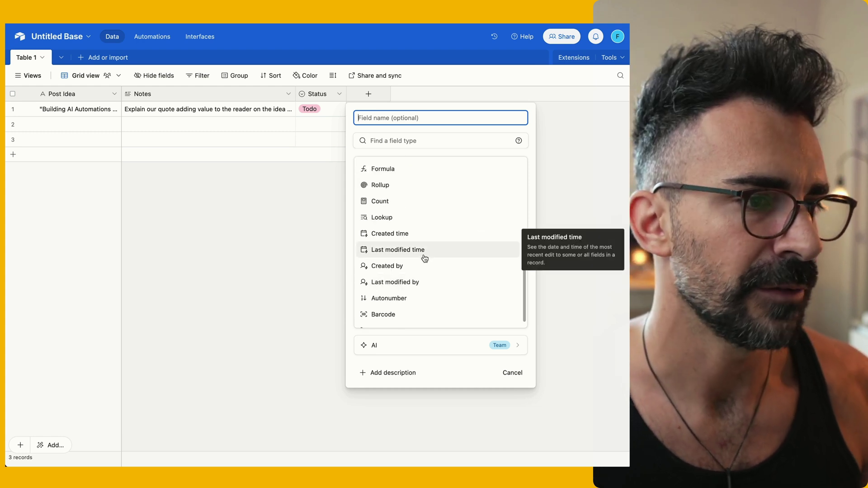
click(424, 252)
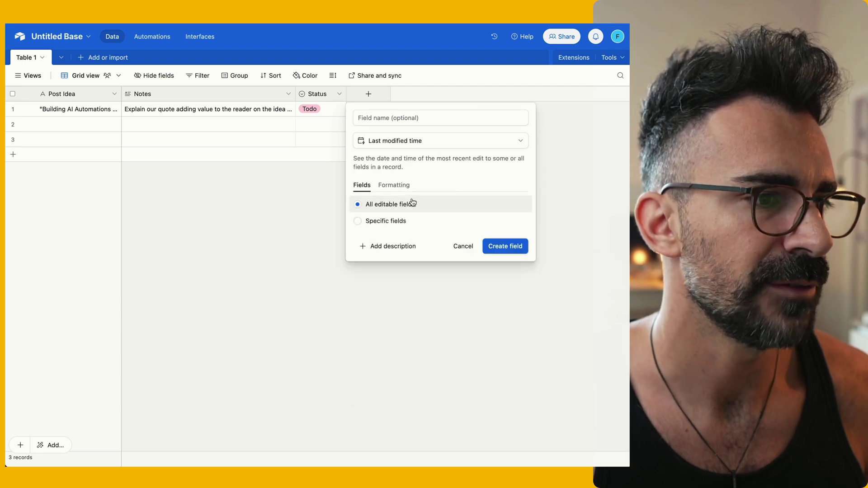
click(394, 221)
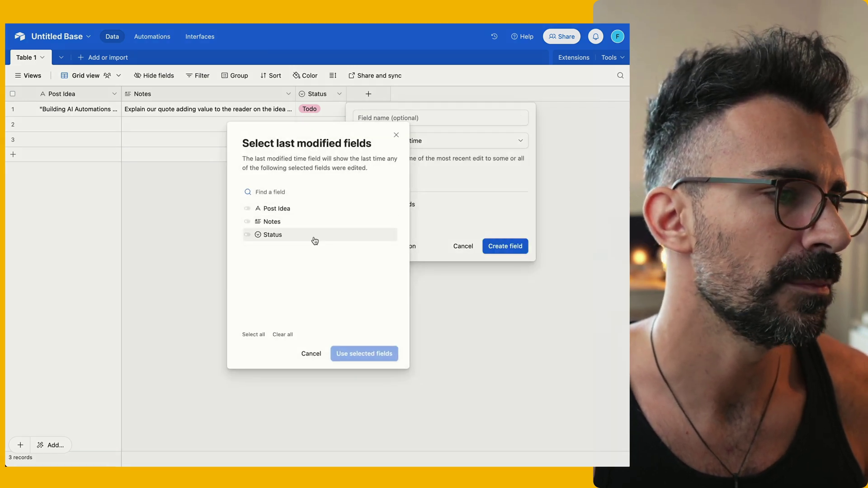
click(316, 240)
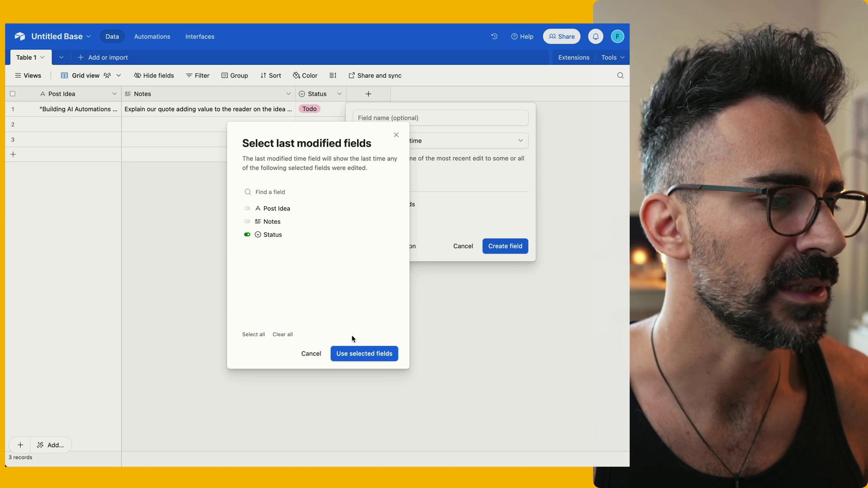
click(371, 356)
click(521, 281)
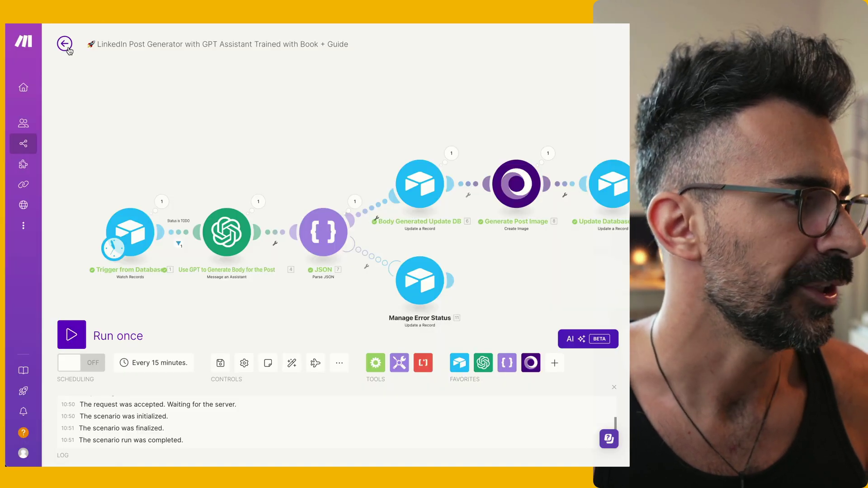
click(66, 46)
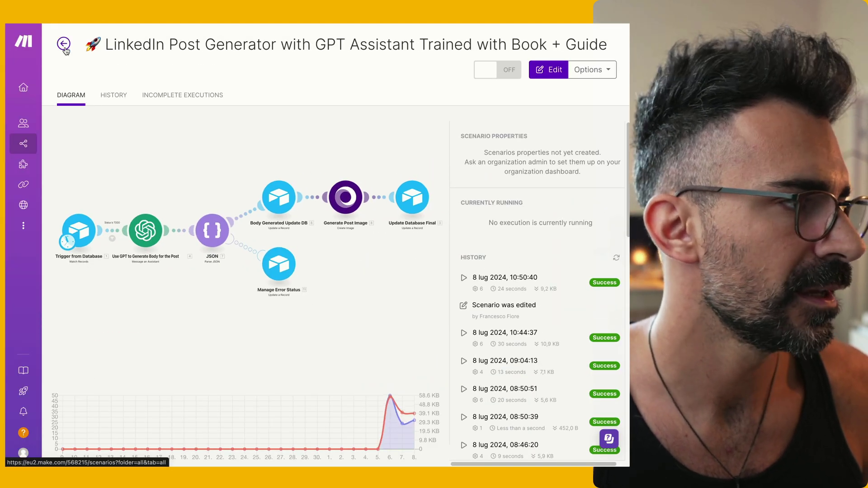
Create a new Make scenario starting with an Airtable Watch Records trigger
click(64, 44)
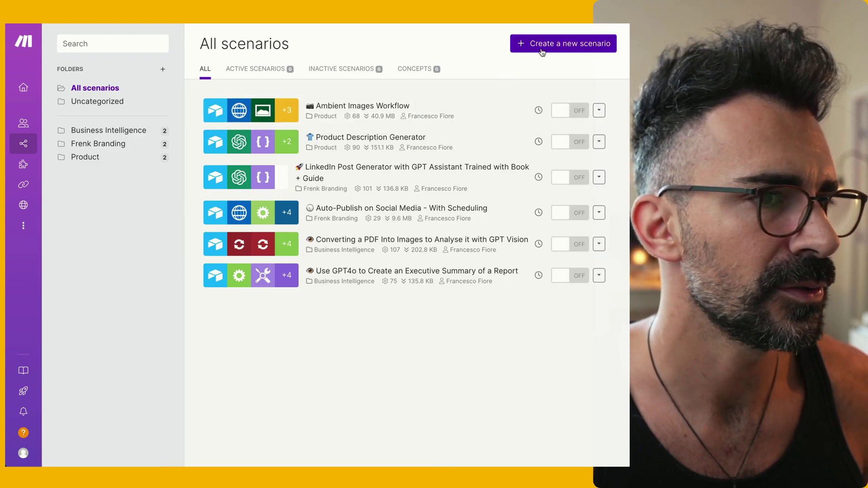
click(543, 49)
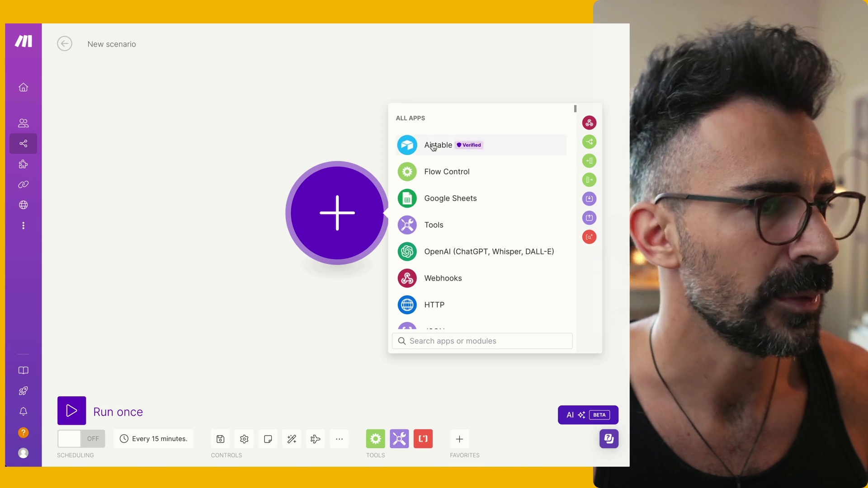
click(433, 146)
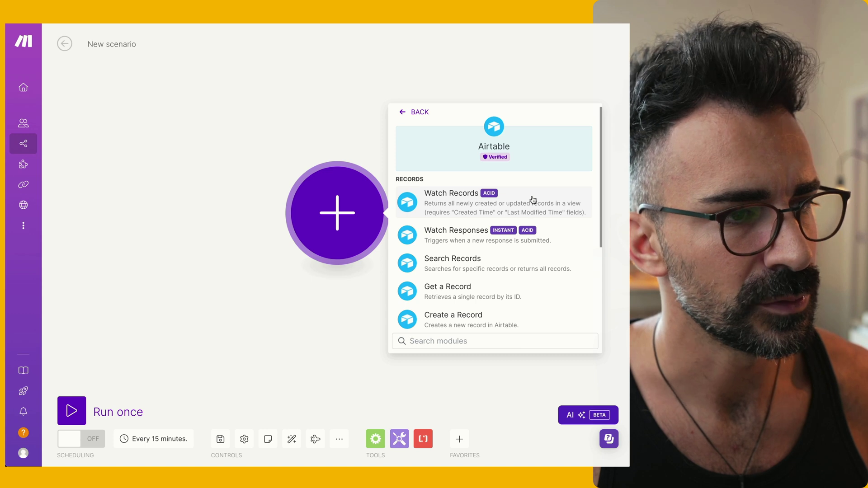
click(533, 200)
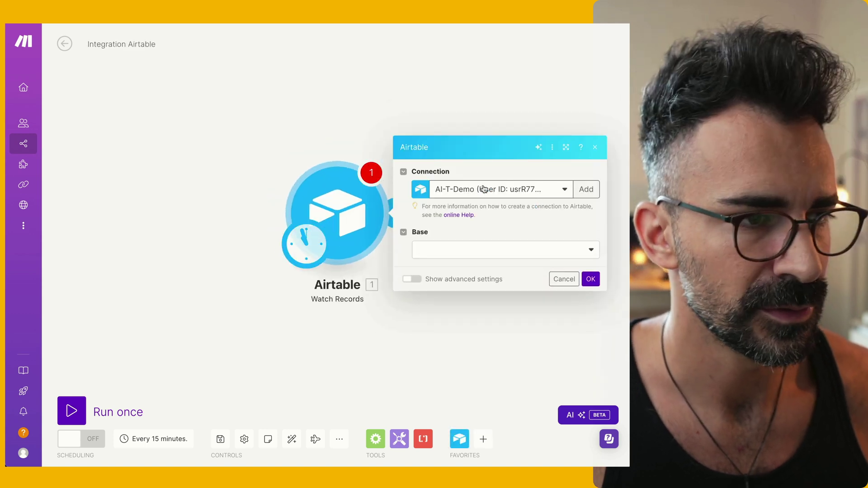
click(471, 252)
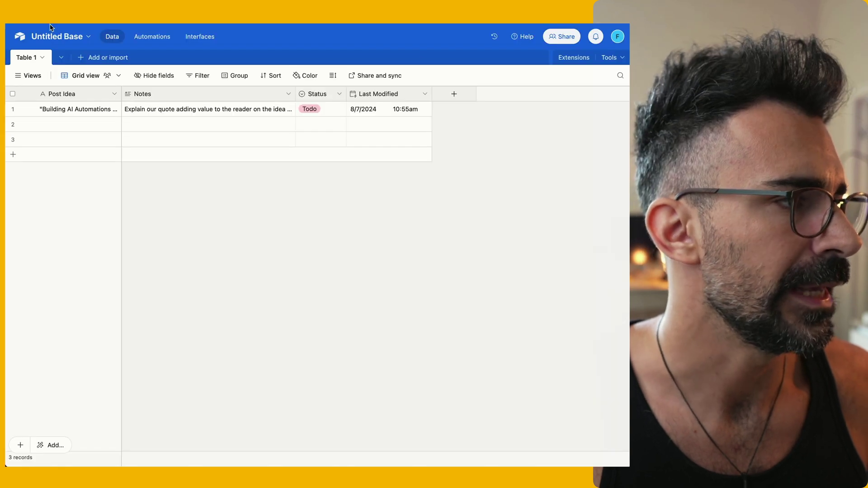
click(57, 37)
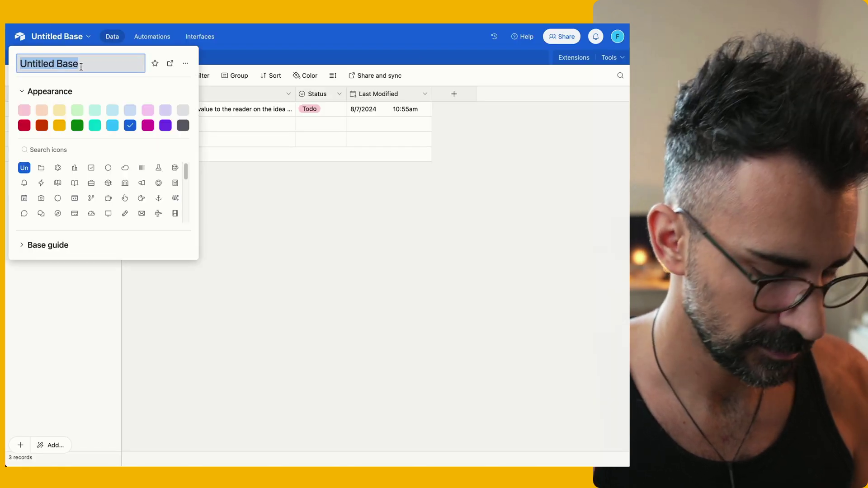
Rename the base to 'Post Generation Image + Text' and select it in the trigger
text(Promp)
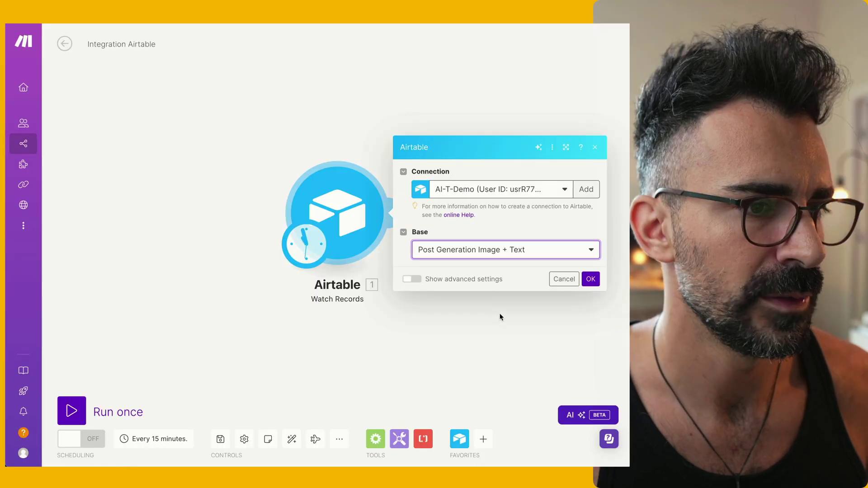
click(591, 279)
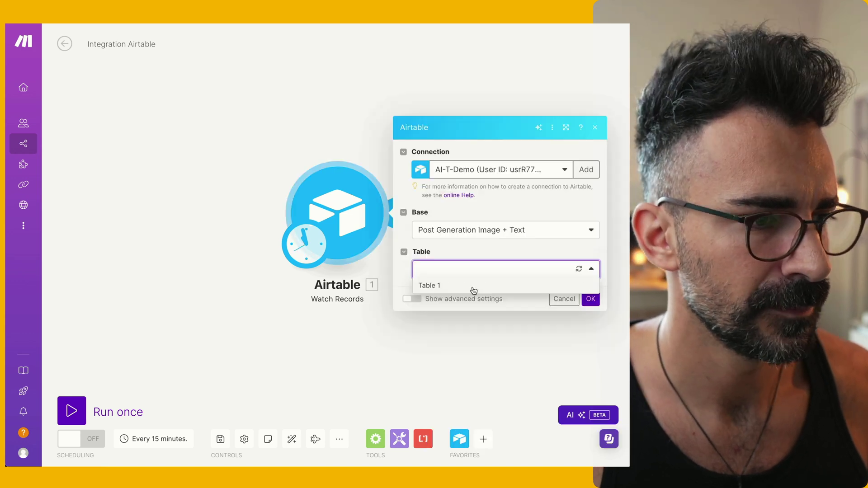
Set the trigger to Table 1, trigger field Last Modified, label field Post Idea, and save
click(474, 289)
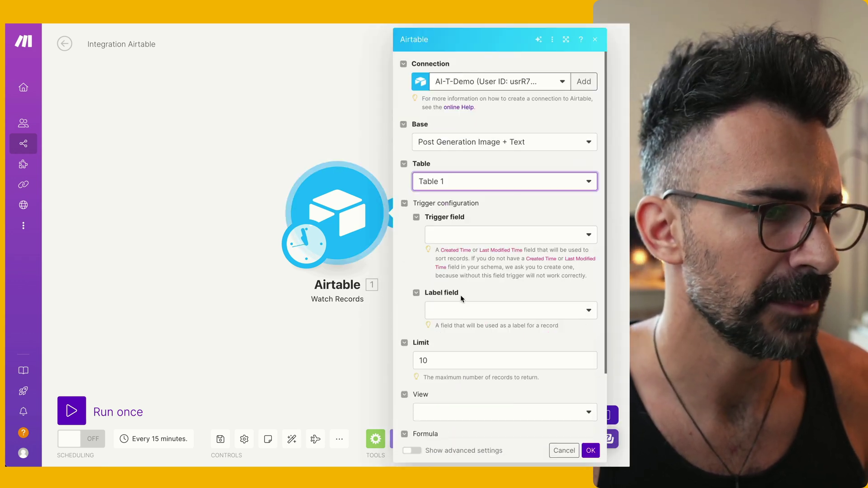
click(488, 236)
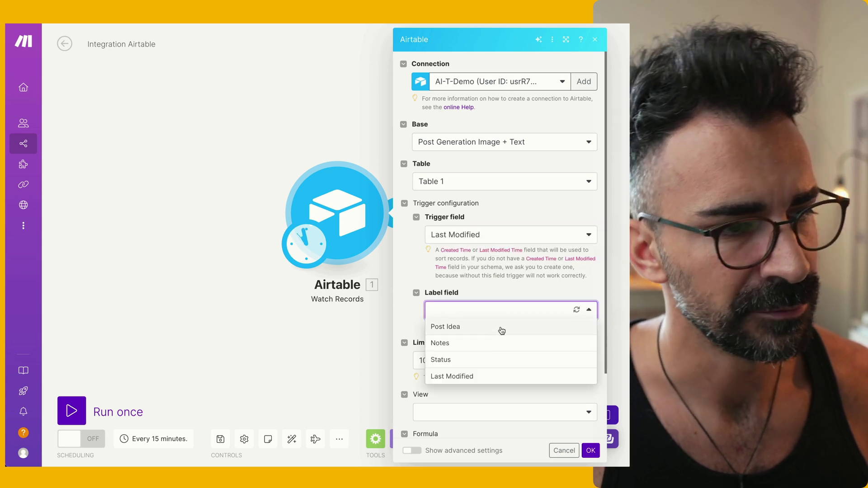
click(506, 330)
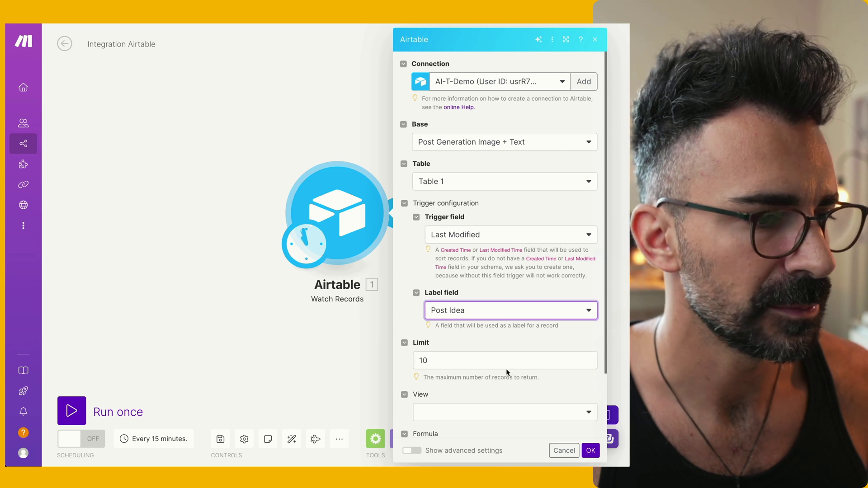
scroll(498, 431, down, 2)
click(591, 451)
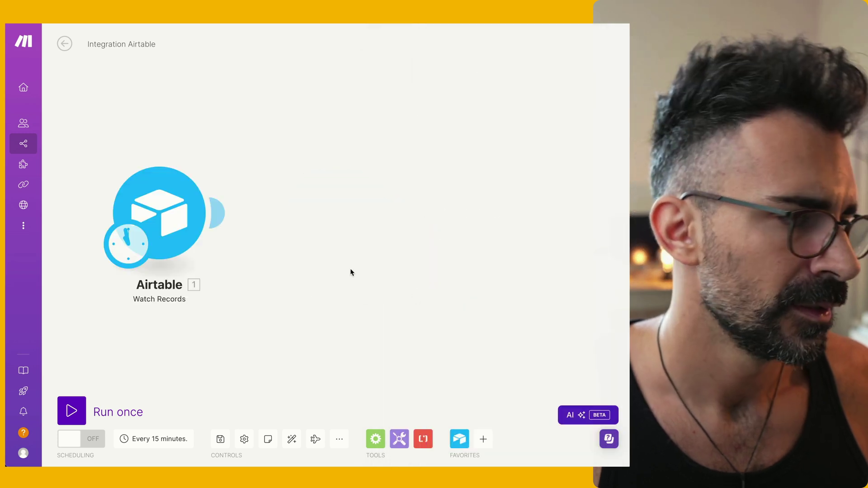
Run the scenario once and check the returned AI automations record with status Todo
click(72, 411)
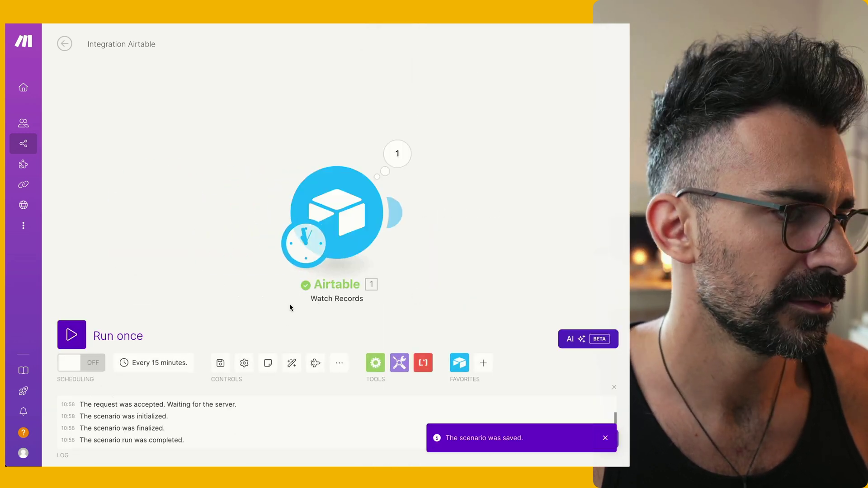
click(397, 153)
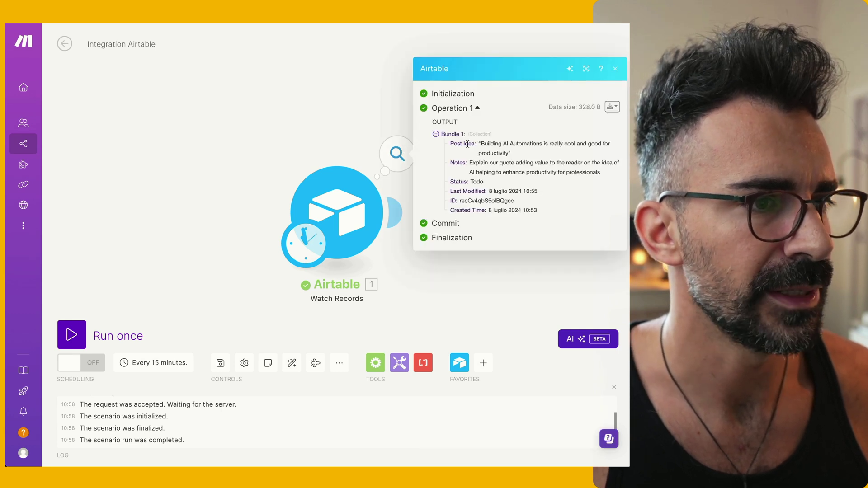
drag(480, 144, 549, 200)
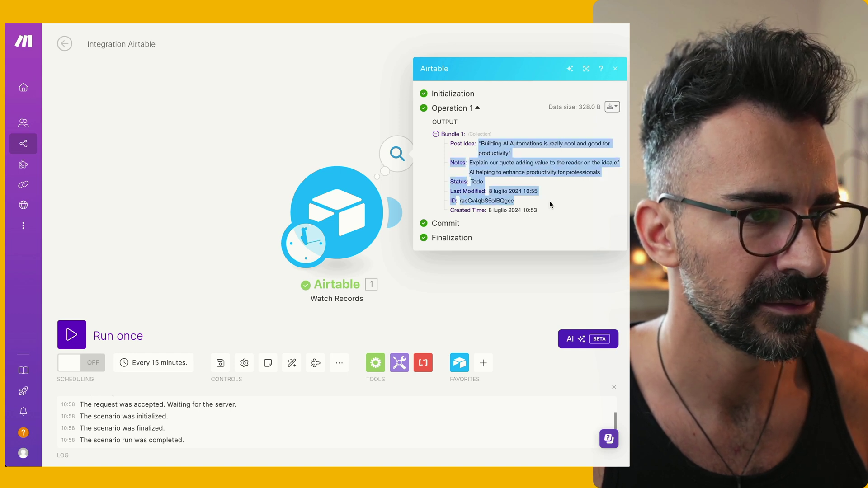
click(617, 70)
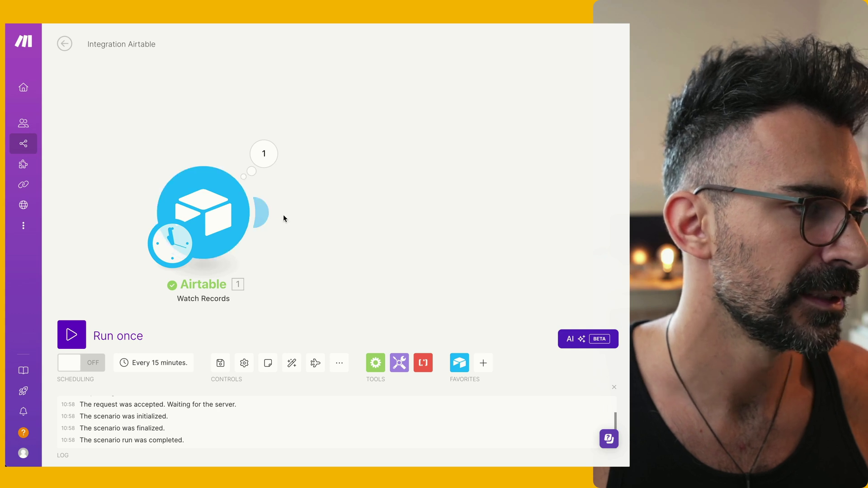
click(267, 215)
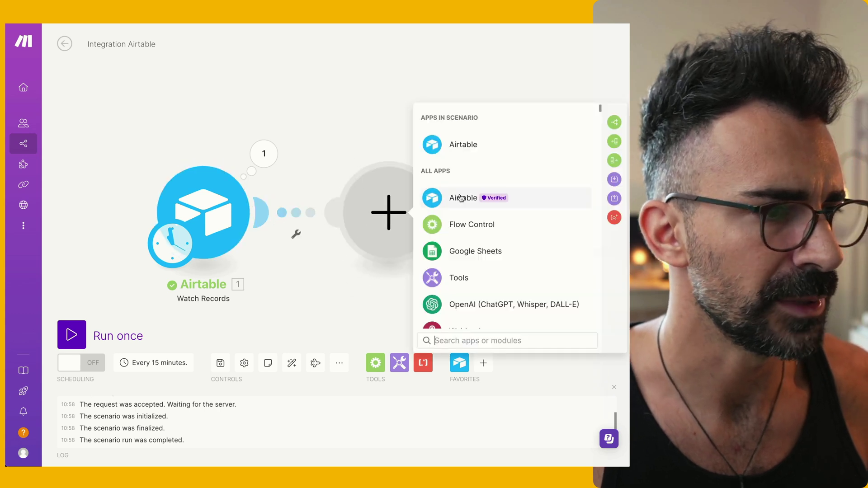
Add an OpenAI Create a Completion module using GPT-4o with a User message role
click(522, 134)
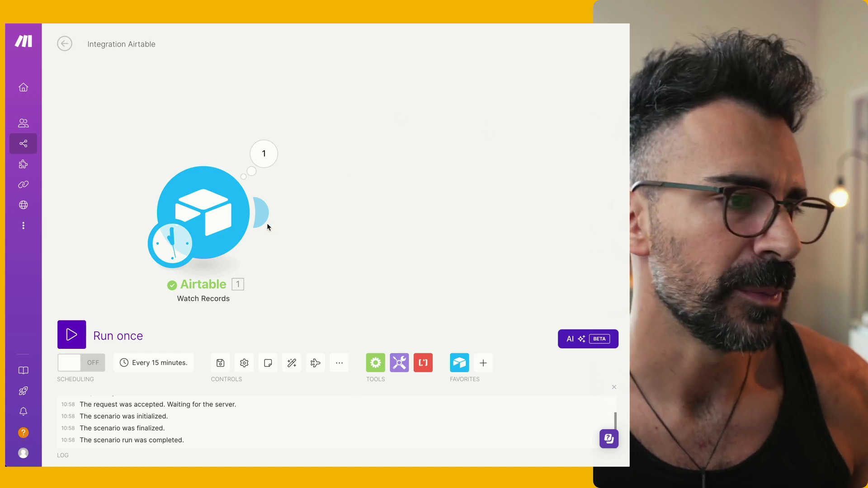
click(264, 214)
click(414, 225)
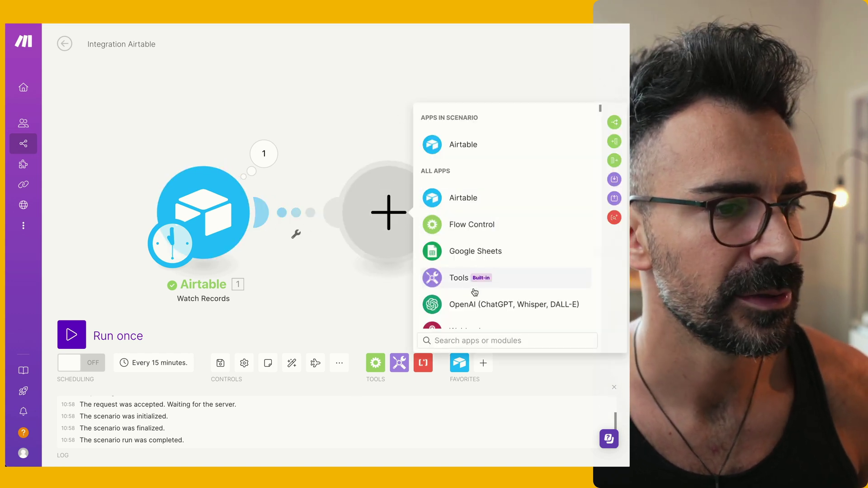
click(475, 309)
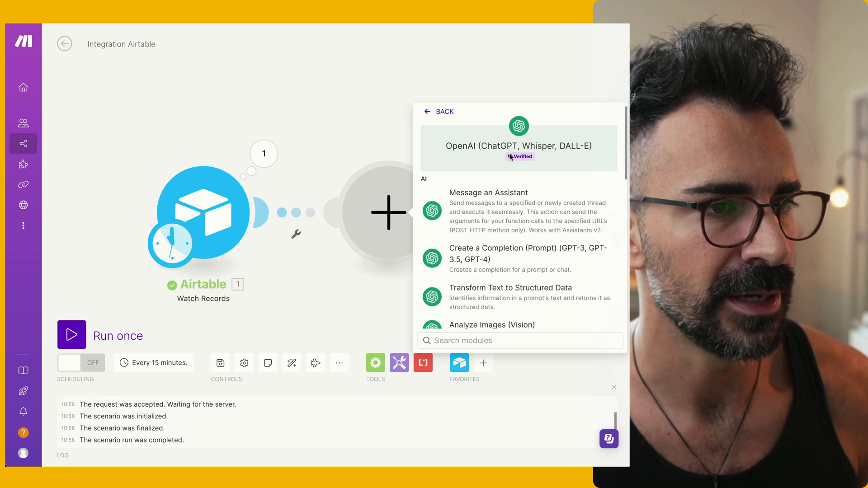
click(505, 263)
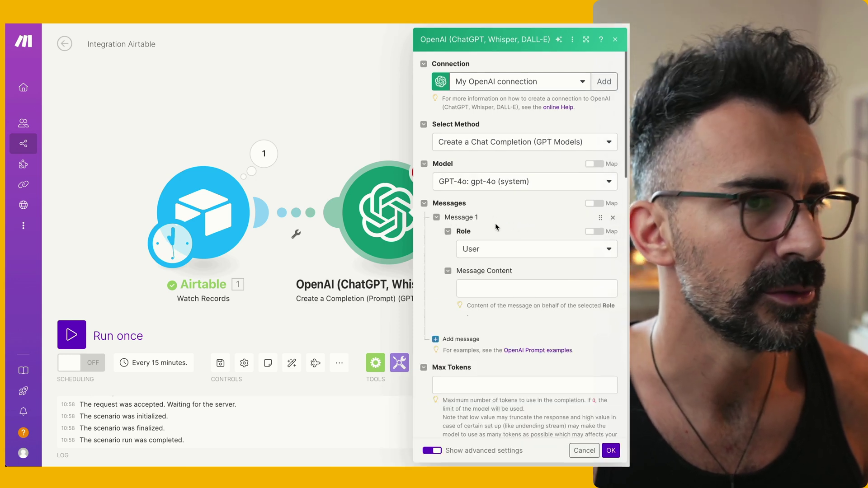
click(487, 250)
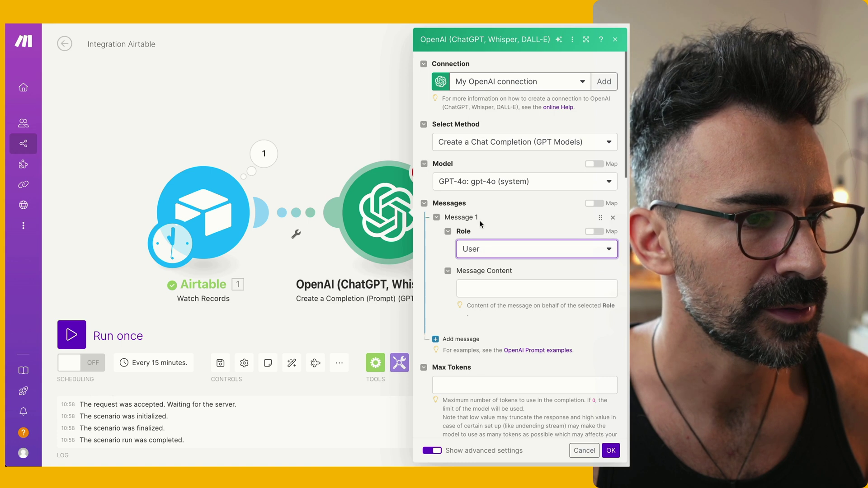
click(502, 255)
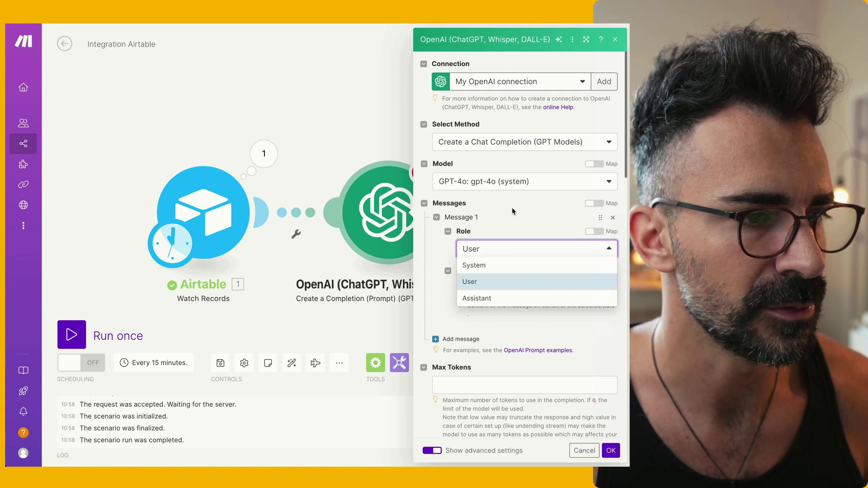
click(503, 283)
click(503, 292)
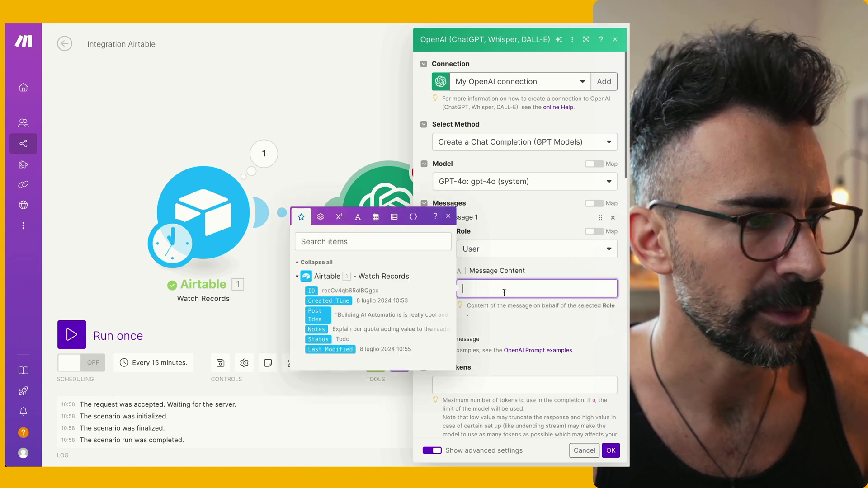
Paste the LinkedIn prompt into Message Content and remove its [ IDEA ] placeholder
click(503, 204)
key(ctrl+Tab)
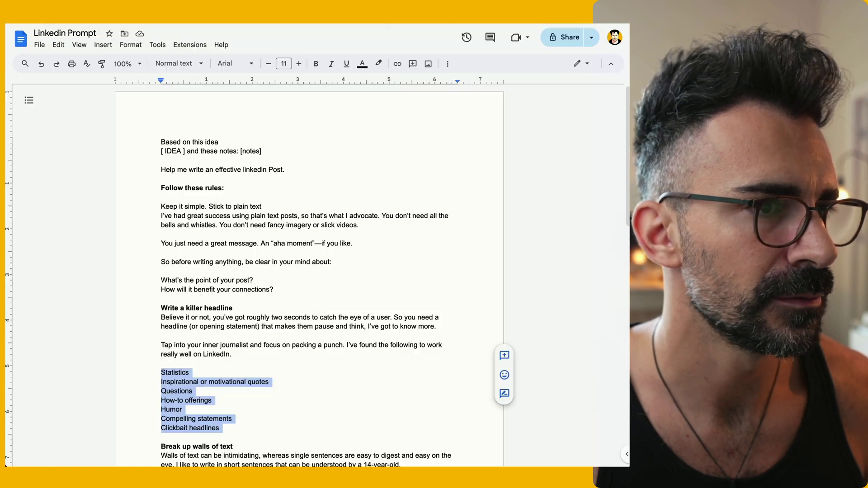
drag(158, 142, 400, 461)
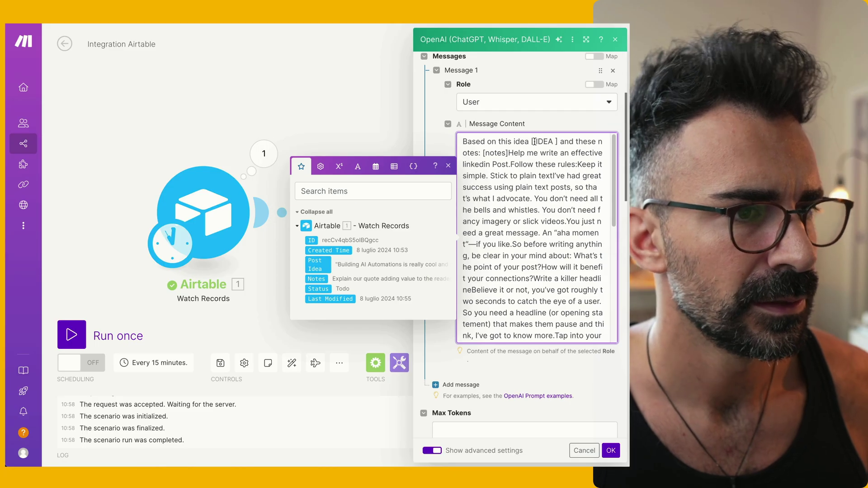
drag(531, 140, 554, 140)
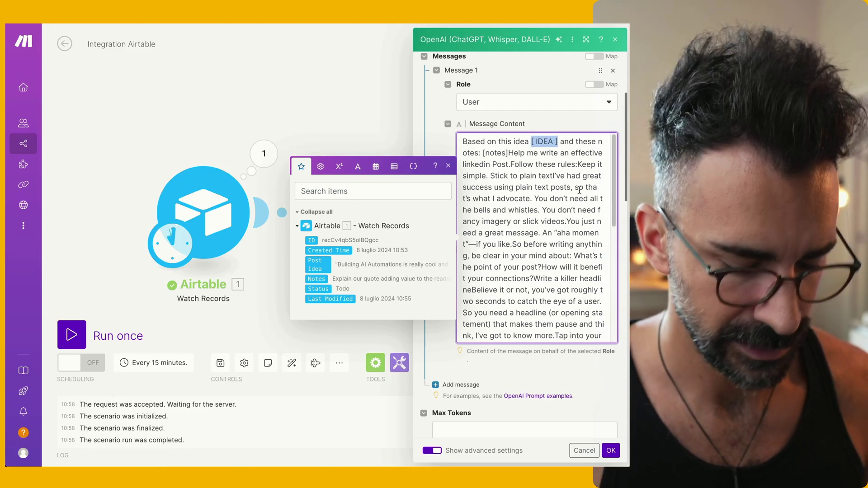
key(BackSpace)
key(Return)
key(Return)
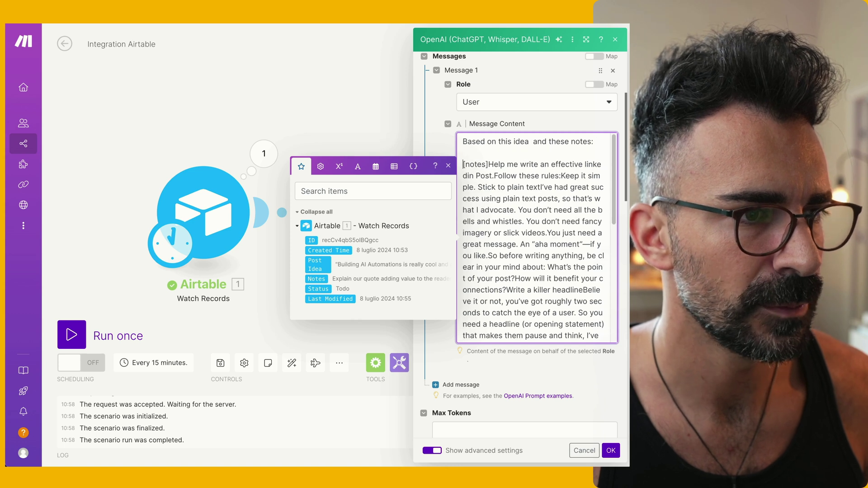
key(Return)
key(Return)
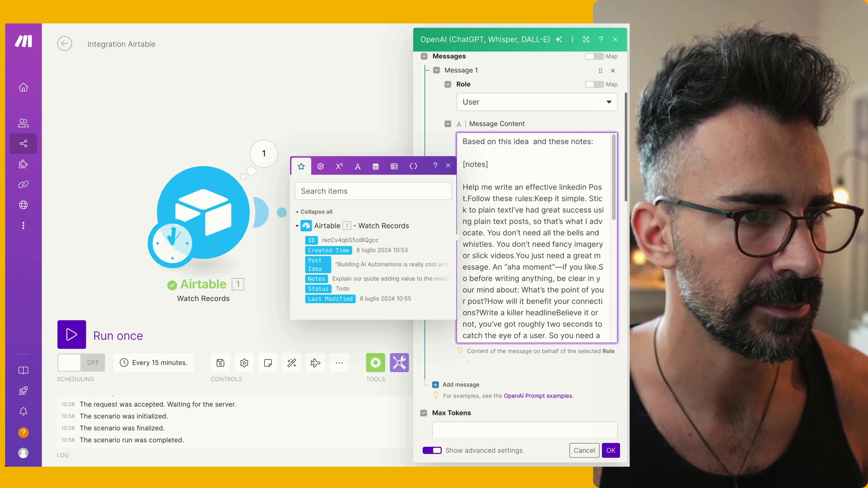
key(Return)
key(Return)
key(Up)
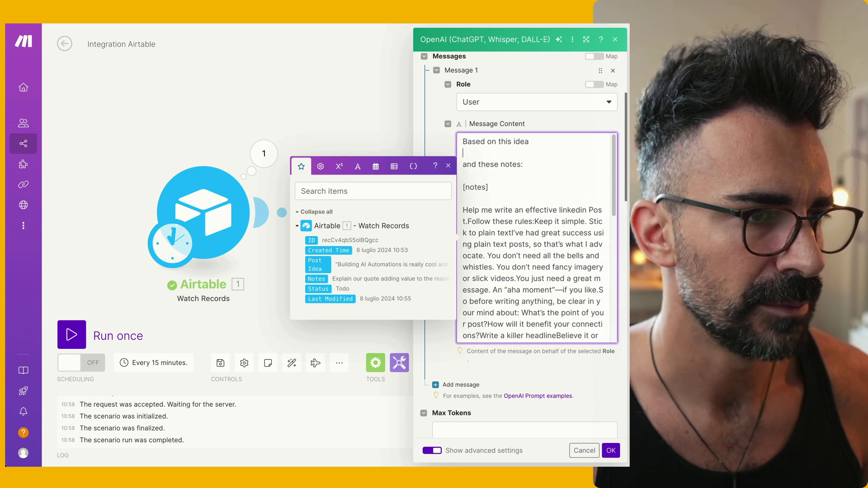
Map Airtable's Post Idea and Notes fields into the prompt, replacing [notes]
click(326, 266)
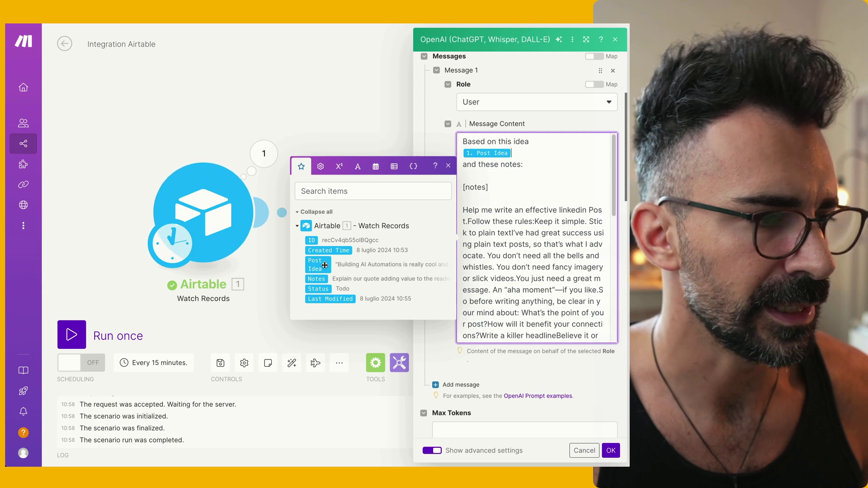
triple_click(488, 189)
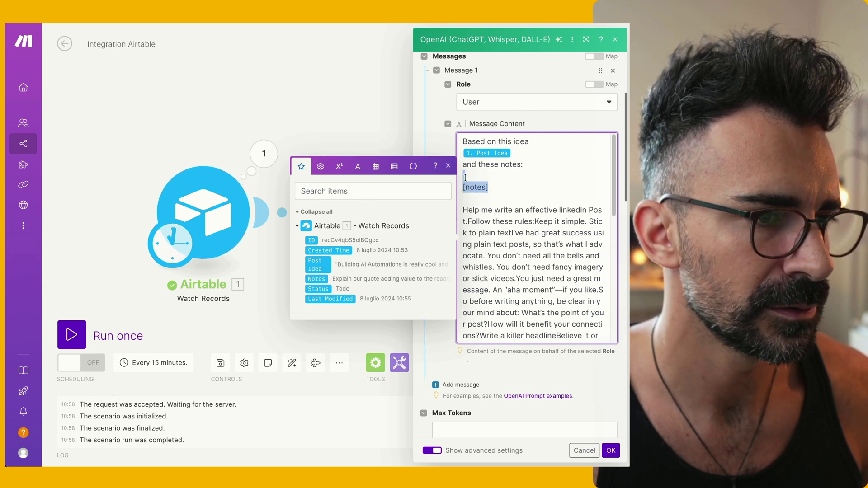
key(BackSpace)
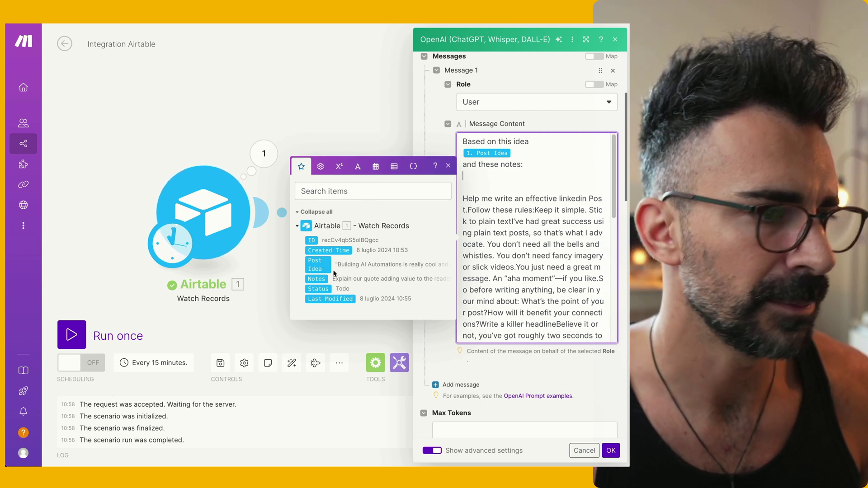
click(317, 279)
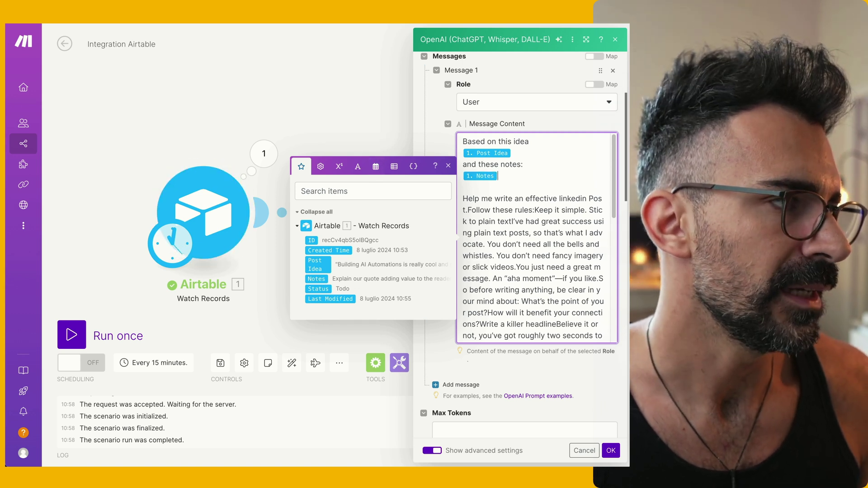
click(181, 20)
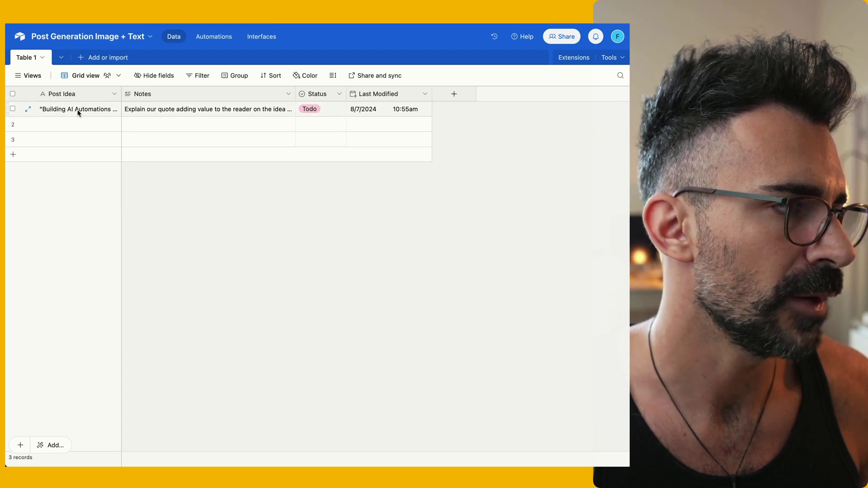
Widen the Post Idea column and set the row height to Extra Tall
drag(121, 89, 158, 89)
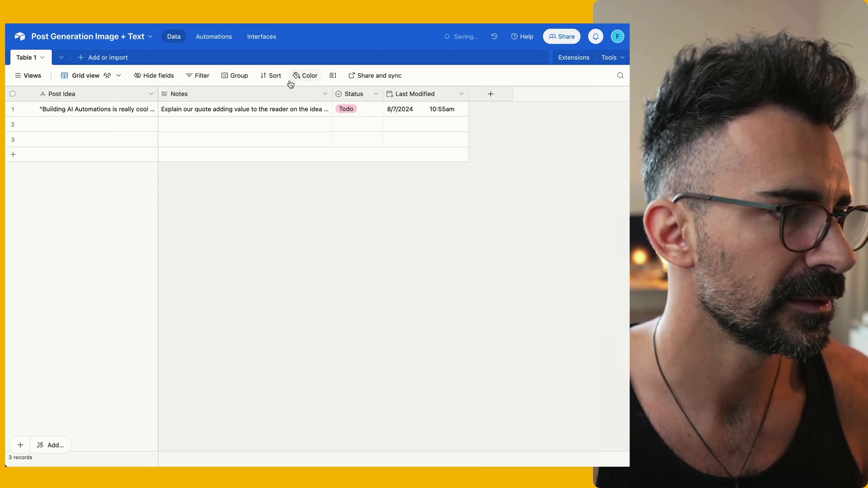
click(333, 75)
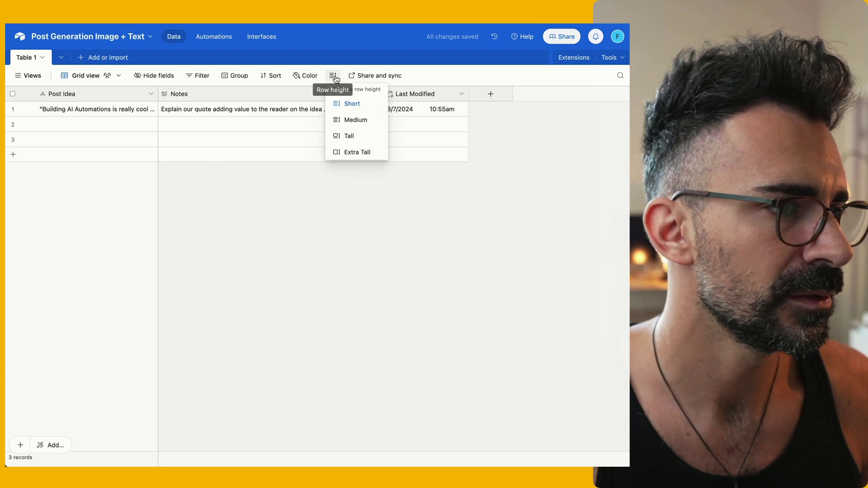
click(351, 154)
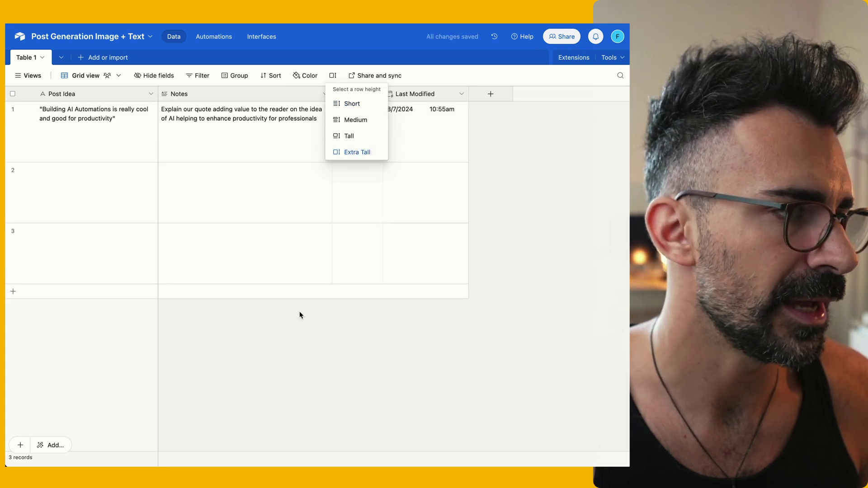
click(289, 374)
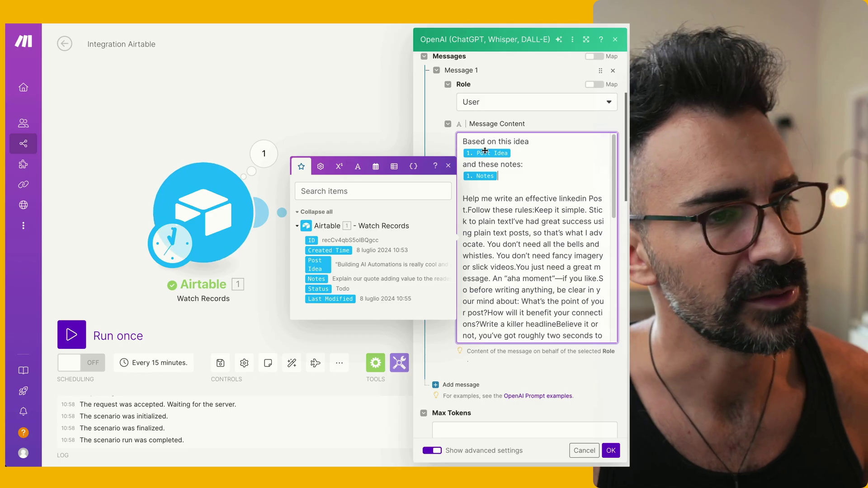
Set the OpenAI module's Response Format to JSON Object
scroll(512, 203, down, 1)
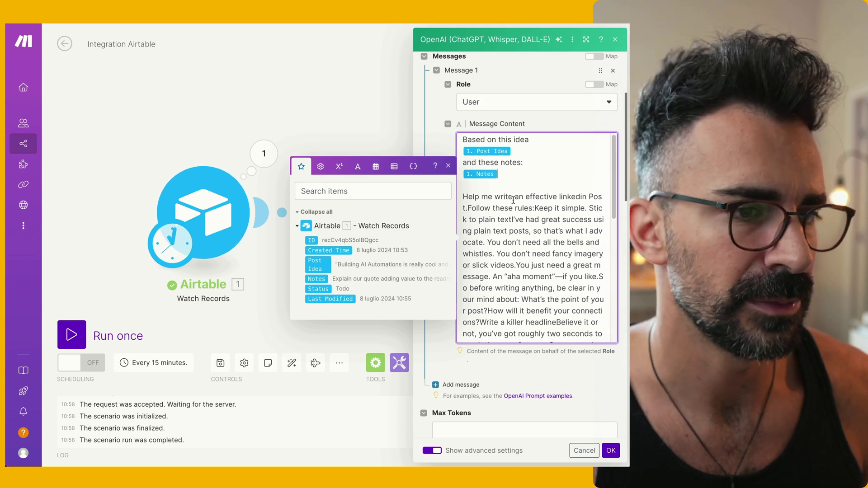
click(538, 73)
scroll(552, 322, down, 10)
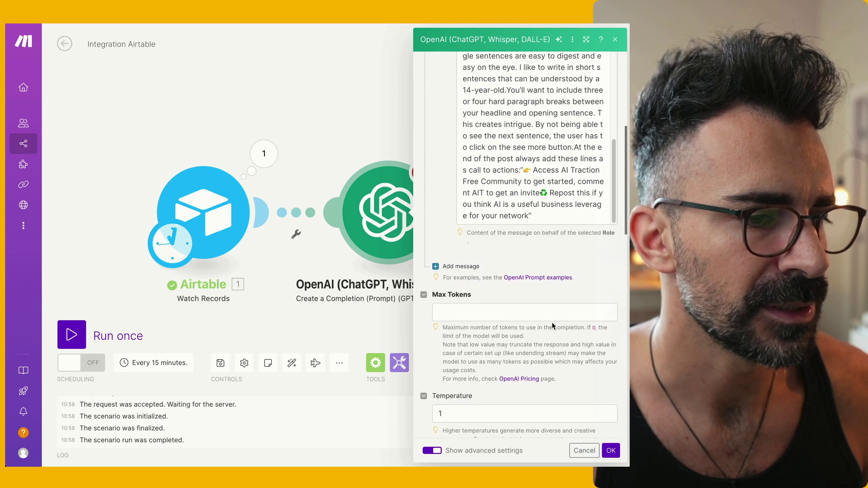
scroll(552, 322, down, 8)
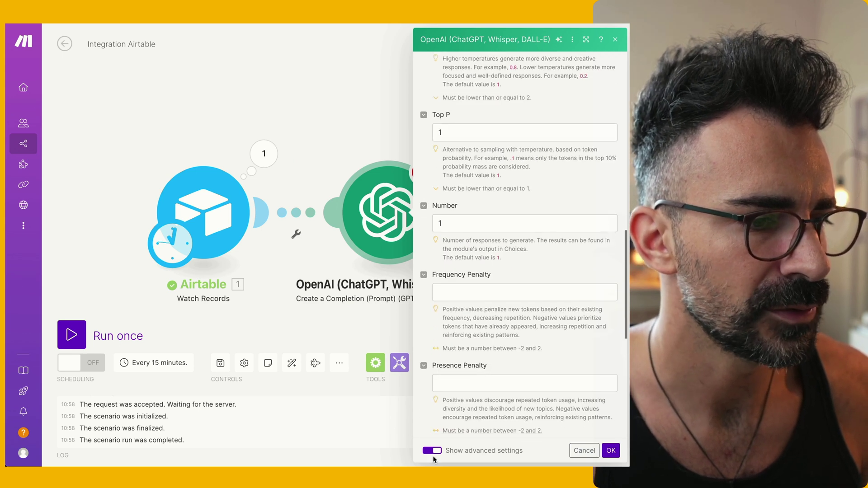
scroll(522, 319, down, 3)
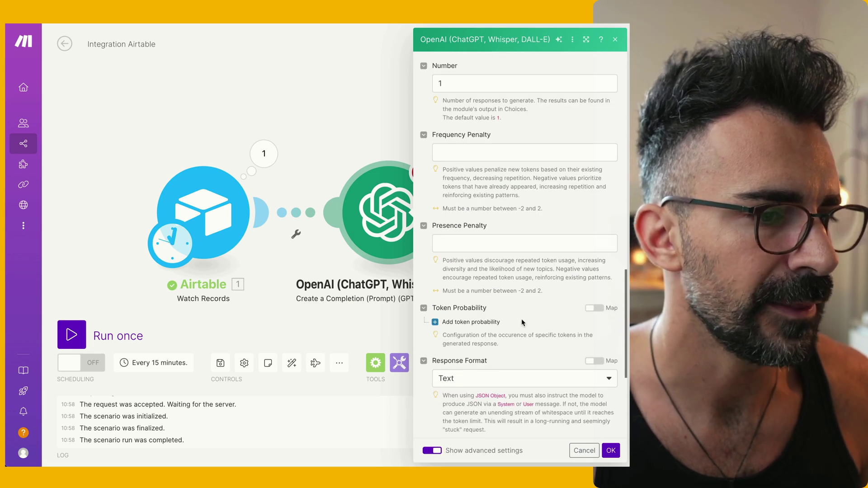
scroll(522, 319, down, 2)
scroll(526, 320, down, 2)
click(532, 224)
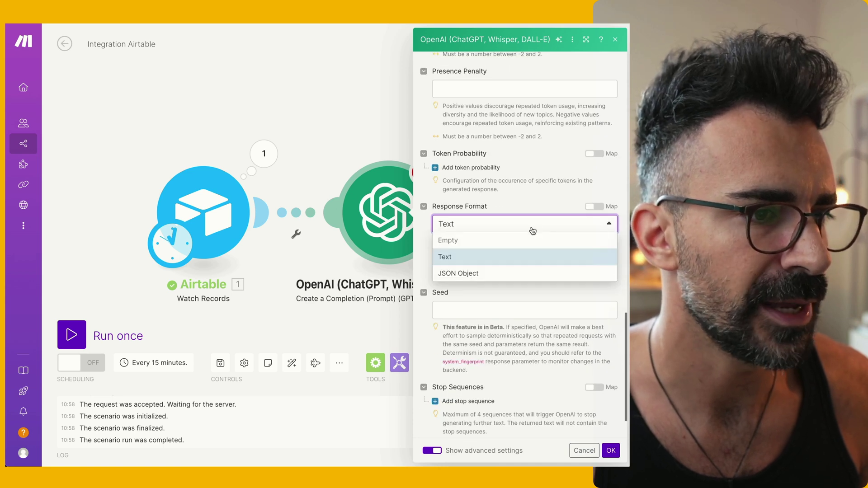
click(478, 275)
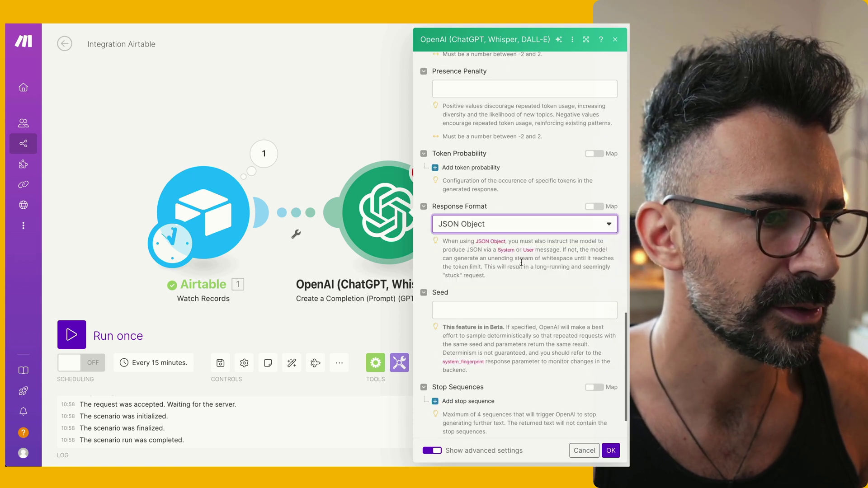
Append a prompt instruction to return JSON with a "post" String property
scroll(522, 263, up, 10)
scroll(528, 186, up, 2)
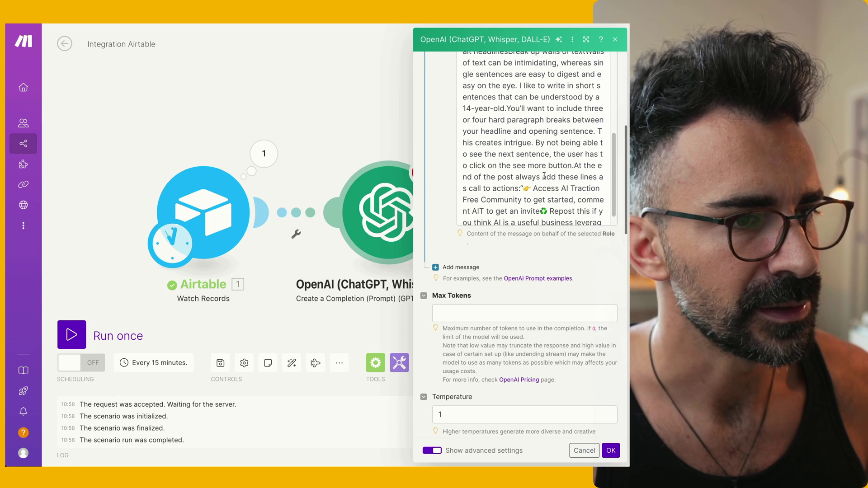
scroll(544, 175, down, 3)
click(547, 196)
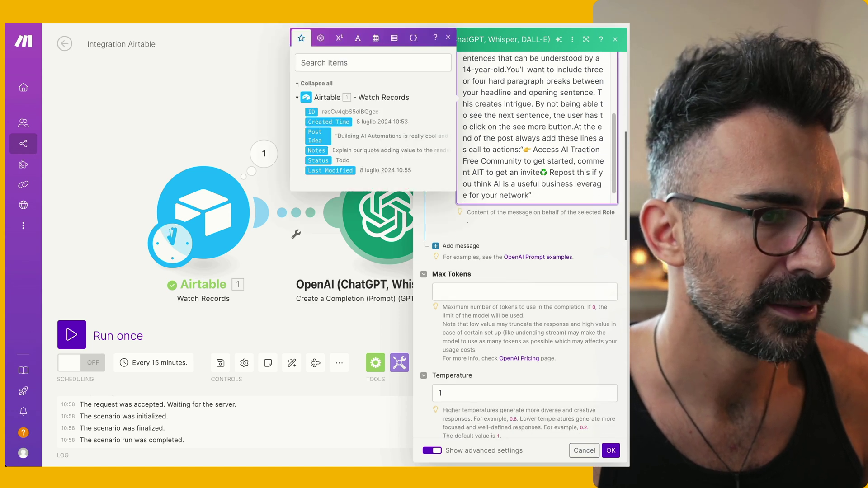
key(Return)
key(Return)
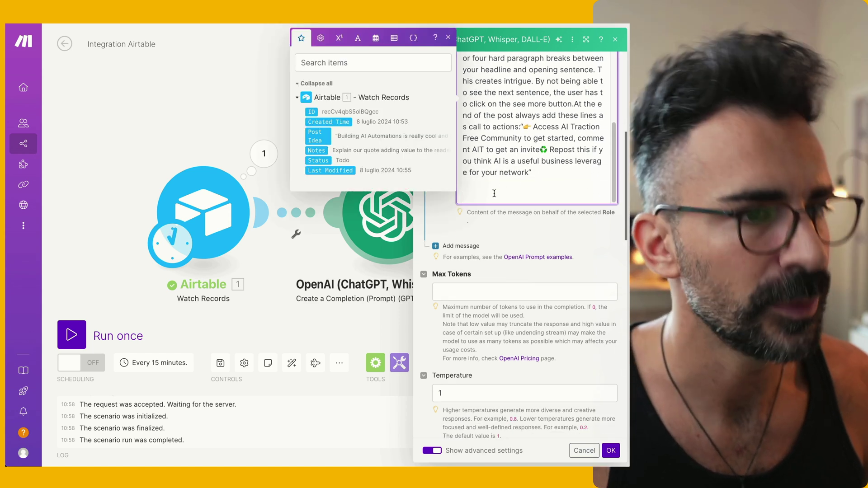
text(RE)
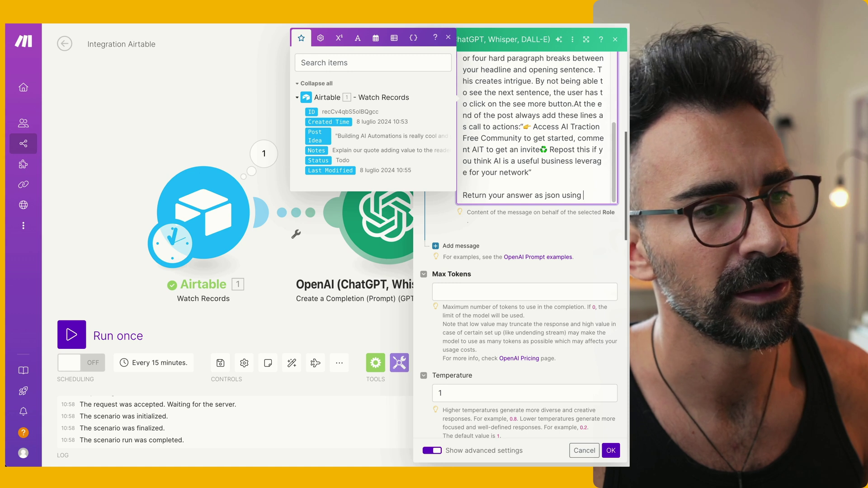
text(proper)
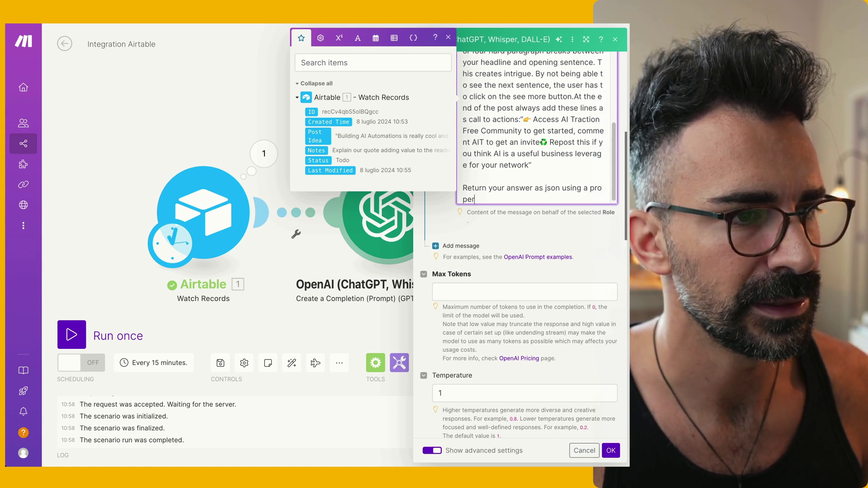
text(ty: { "ois)
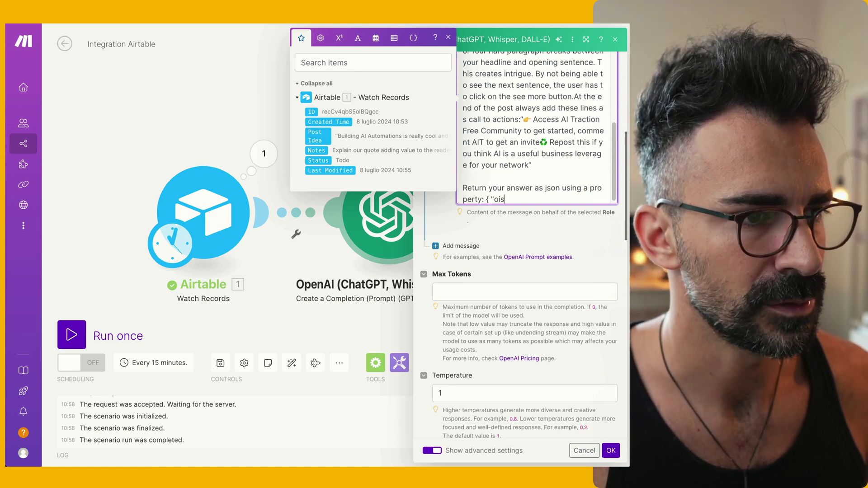
key(BackSpace)
key(BackSpace)
key(BackSpace)
text(post": "String })
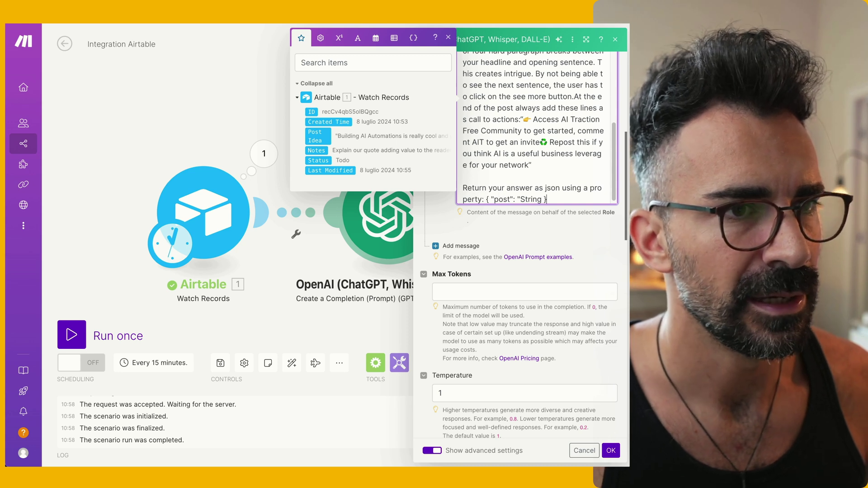
click(551, 204)
Enter 1000 as Max Tokens and save the OpenAI module settings
click(615, 450)
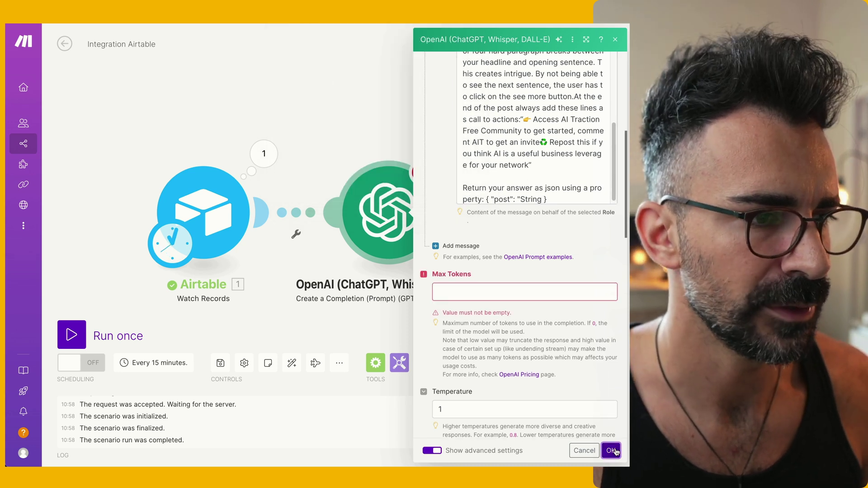
click(511, 291)
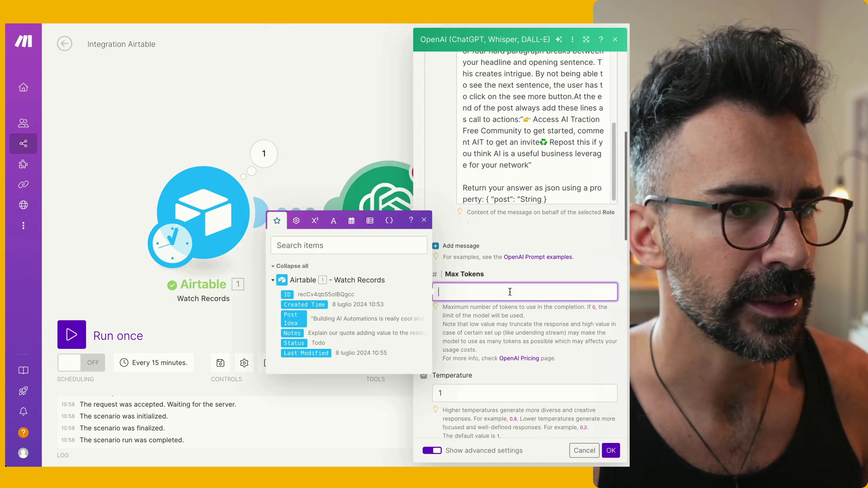
text(1000)
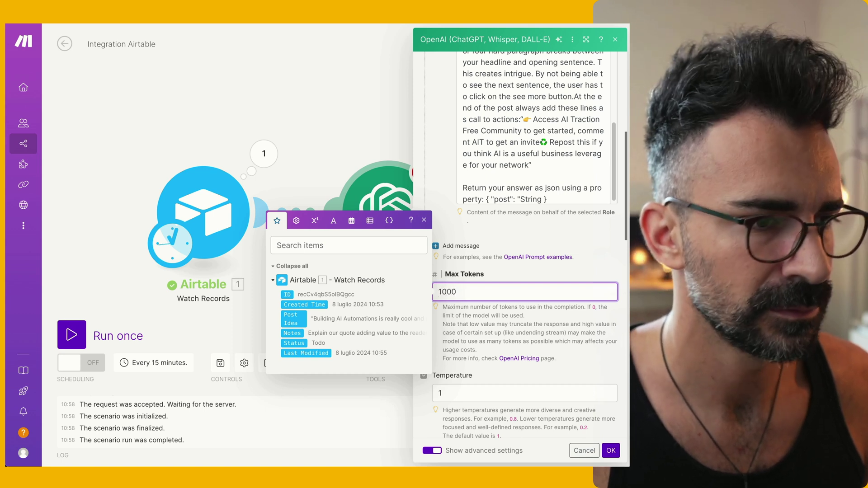
click(564, 242)
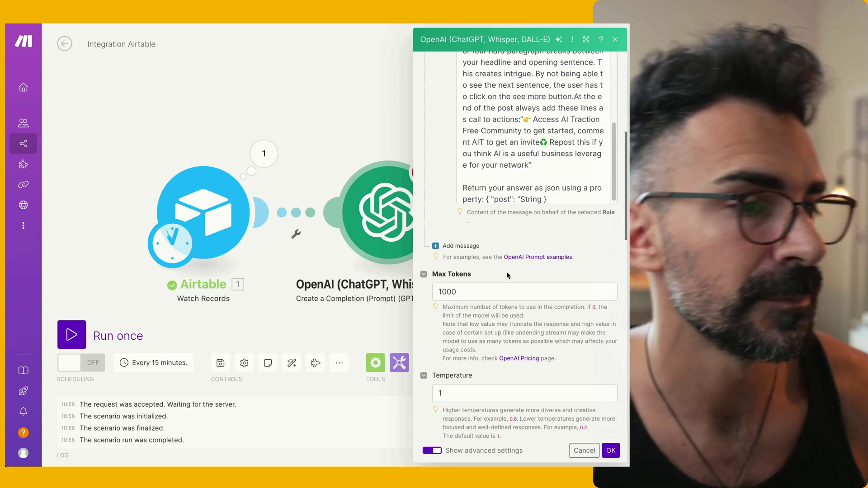
click(610, 451)
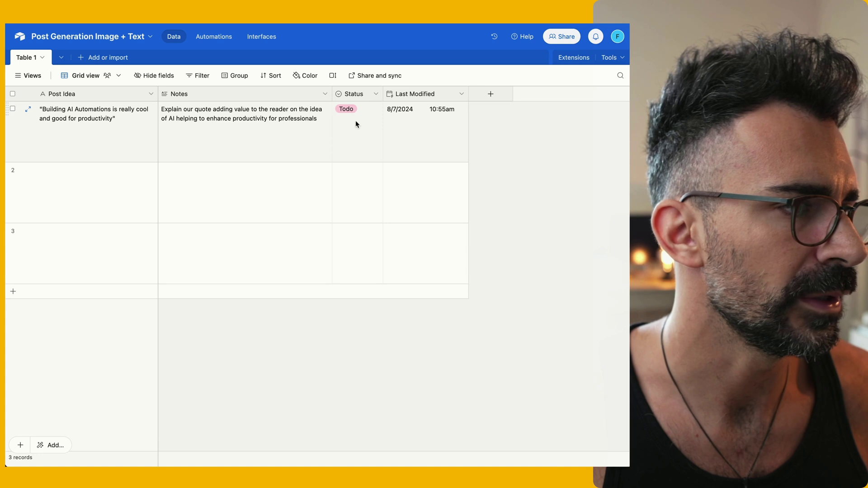
Toggle the Airtable record's Status and revert it to Todo, then run the scenario once
click(356, 120)
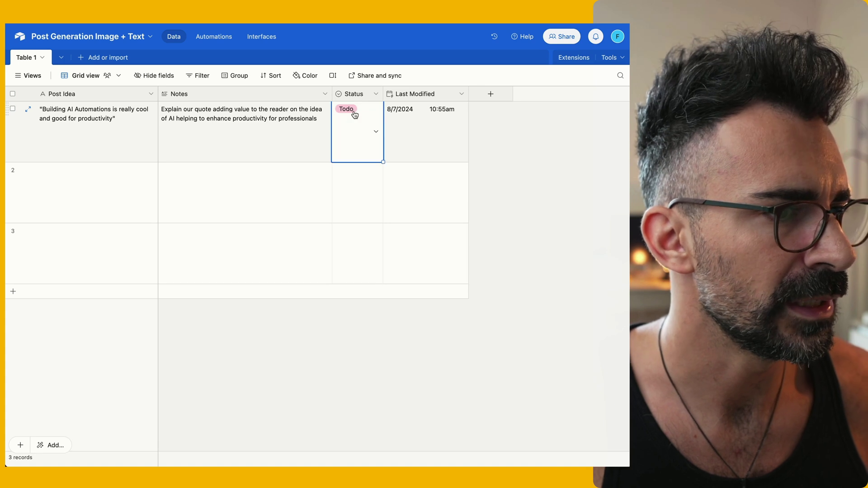
click(357, 124)
click(357, 175)
key(ctrl+z)
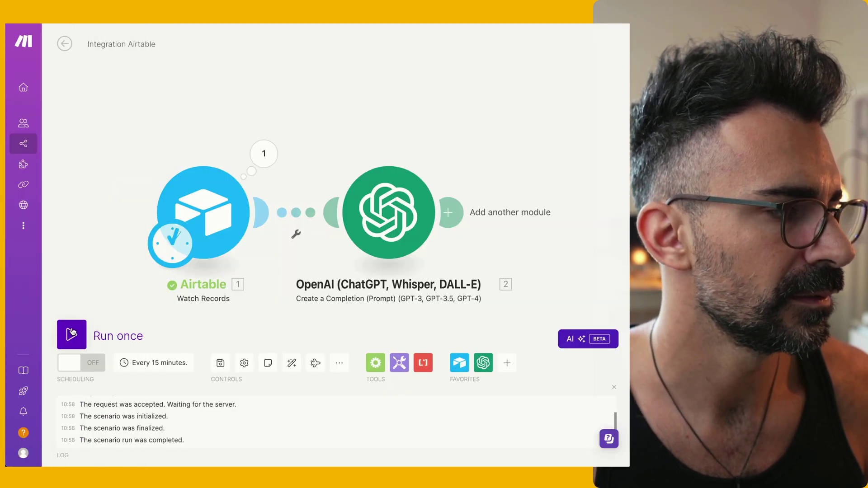
click(72, 334)
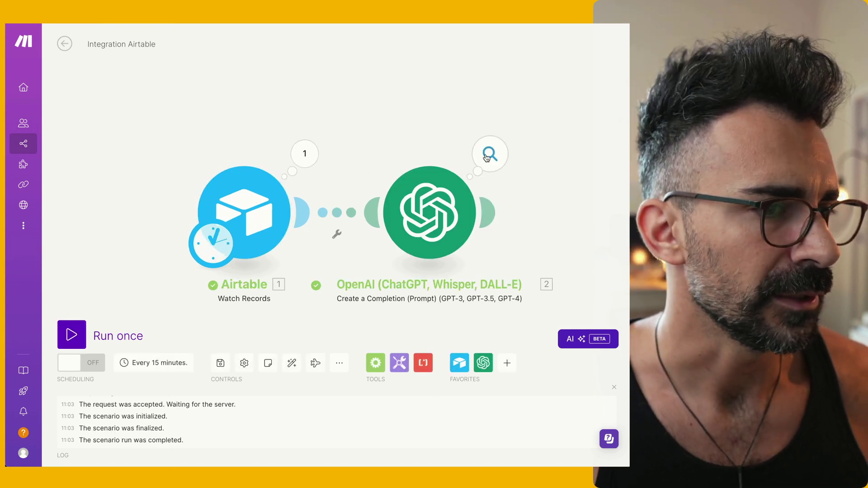
Inspect the OpenAI step's input prompt messages and output in the run results
click(488, 155)
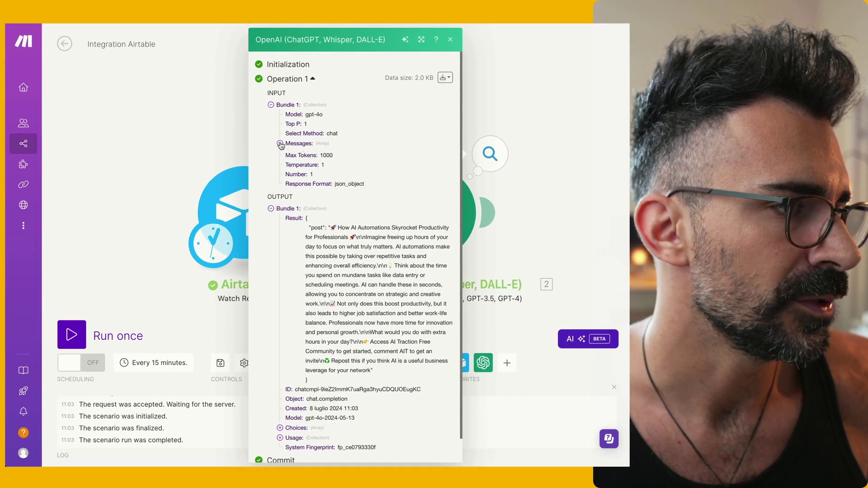
click(280, 143)
click(289, 154)
click(298, 173)
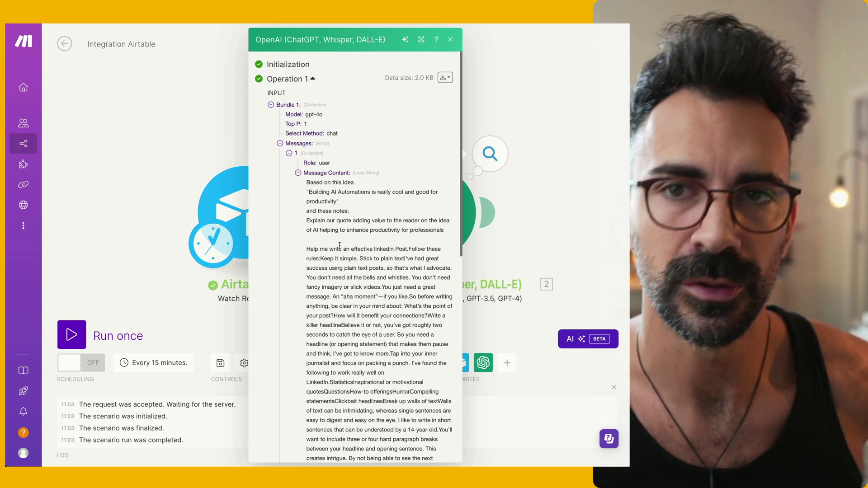
scroll(335, 240, down, 1)
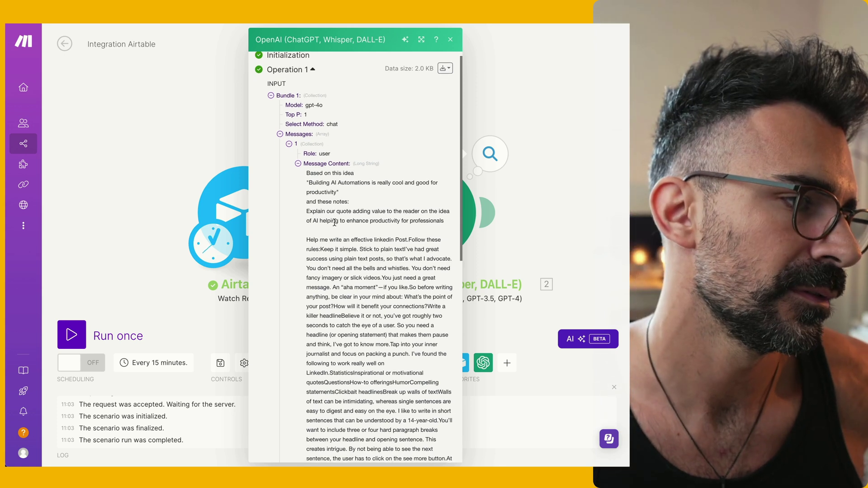
drag(305, 170, 359, 236)
click(359, 237)
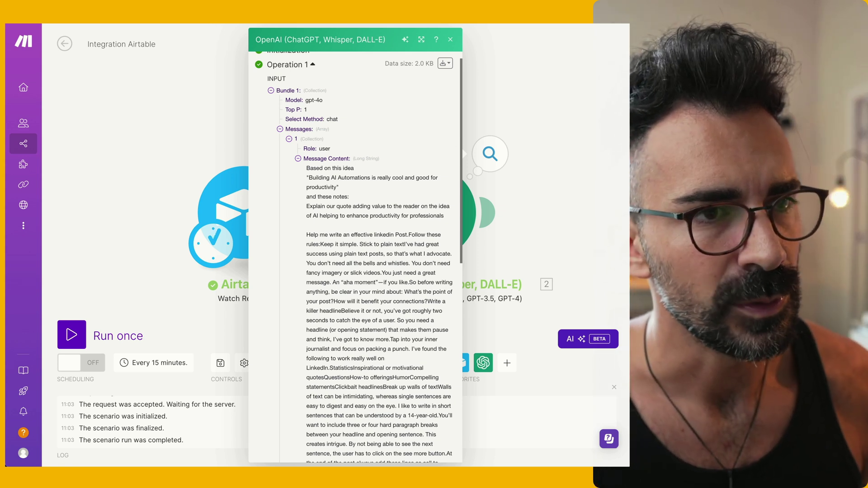
click(539, 156)
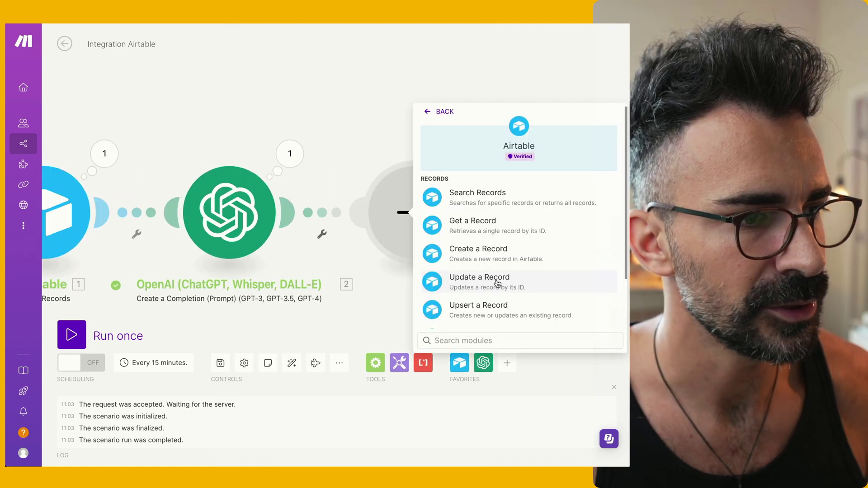
Add a Long text field named Post Body with rich text formatting enabled
click(498, 284)
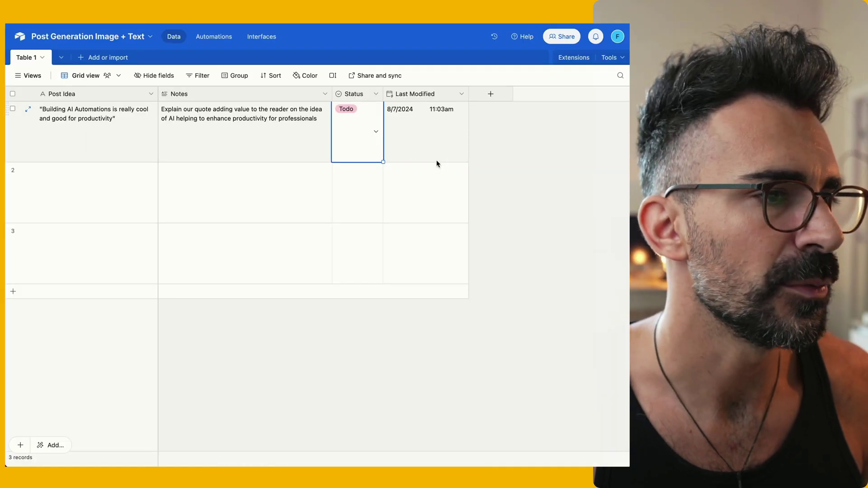
click(491, 95)
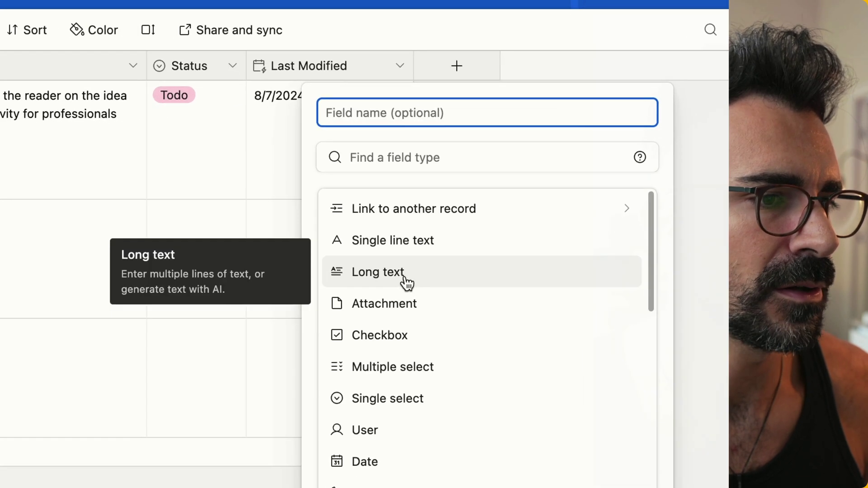
text(Post Body)
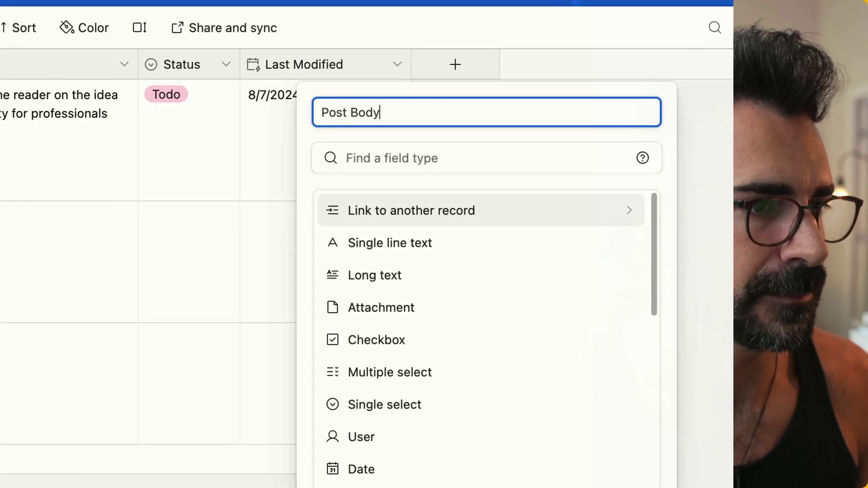
click(420, 277)
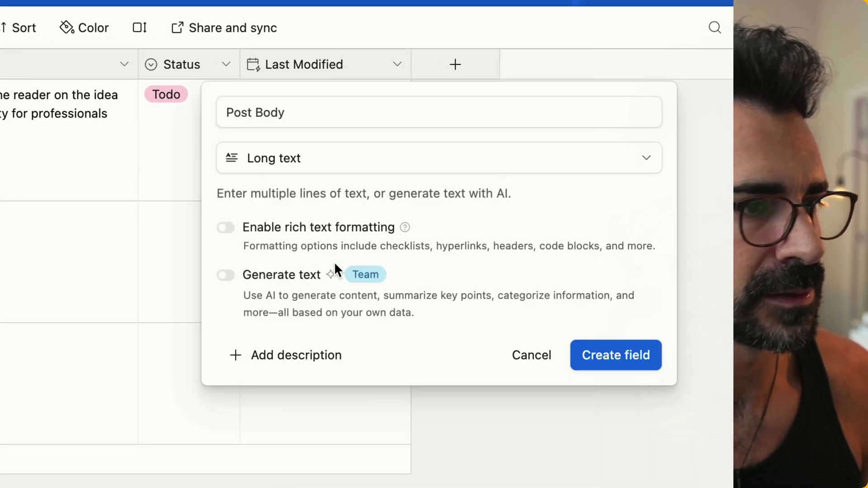
click(226, 228)
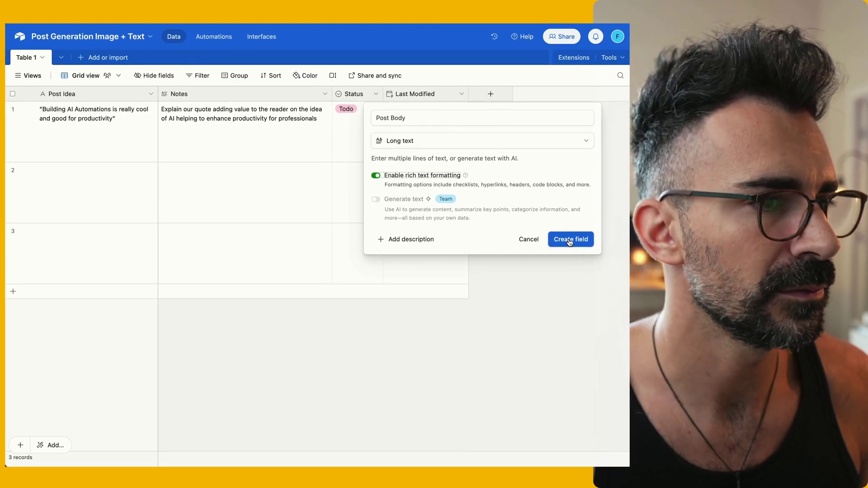
click(570, 240)
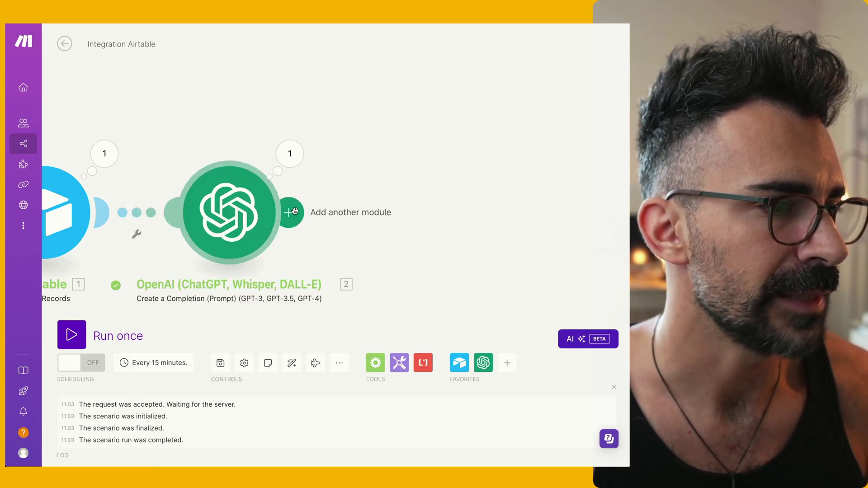
Add a JSON parse step and map the OpenAI result into its JSON string
click(286, 212)
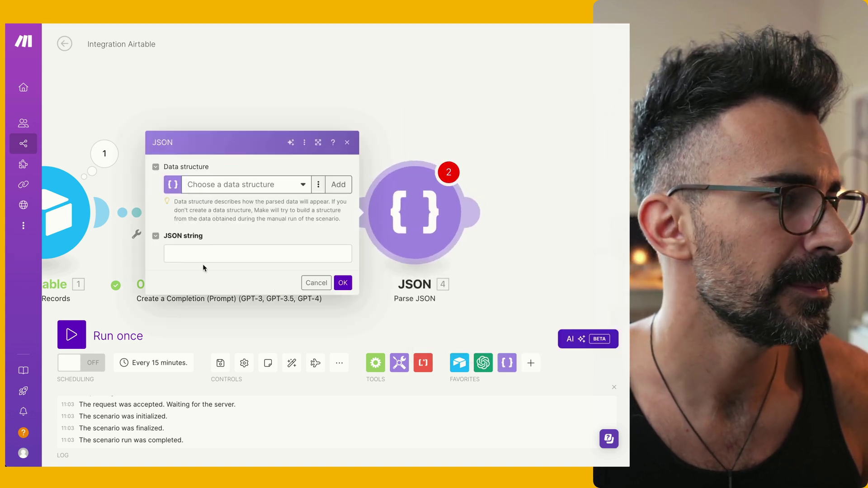
click(205, 260)
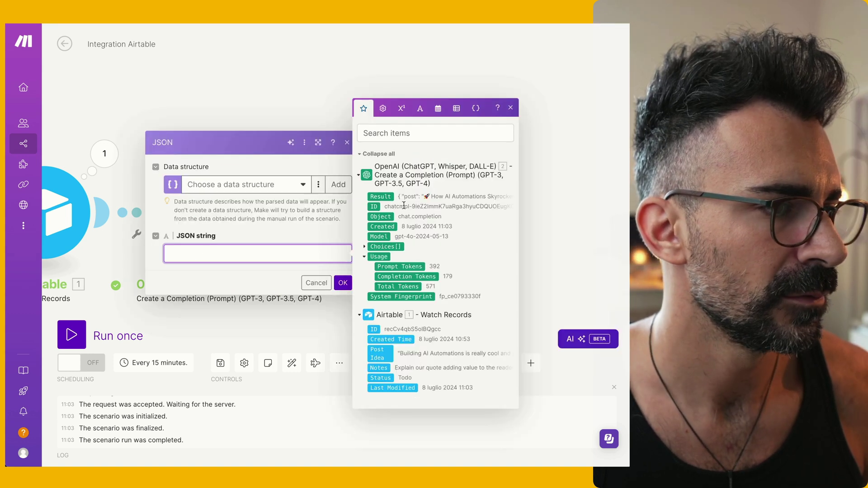
click(381, 197)
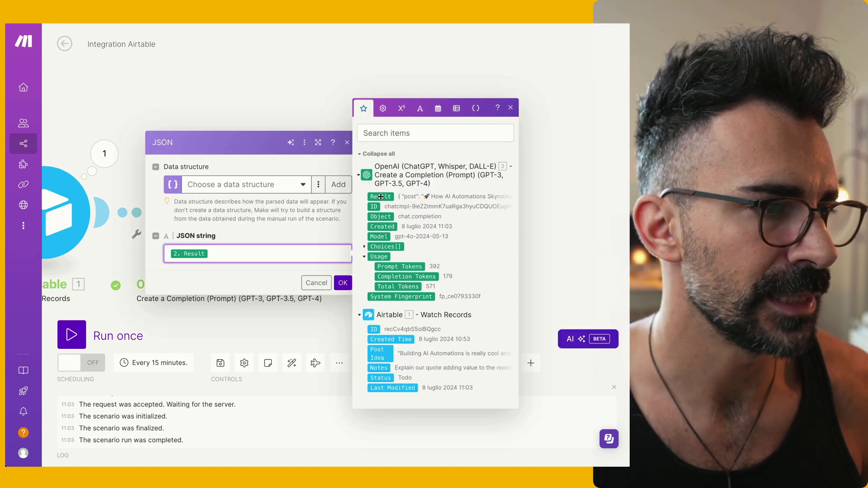
Create and save a 'Post' data structure with a text property 'post'
click(338, 184)
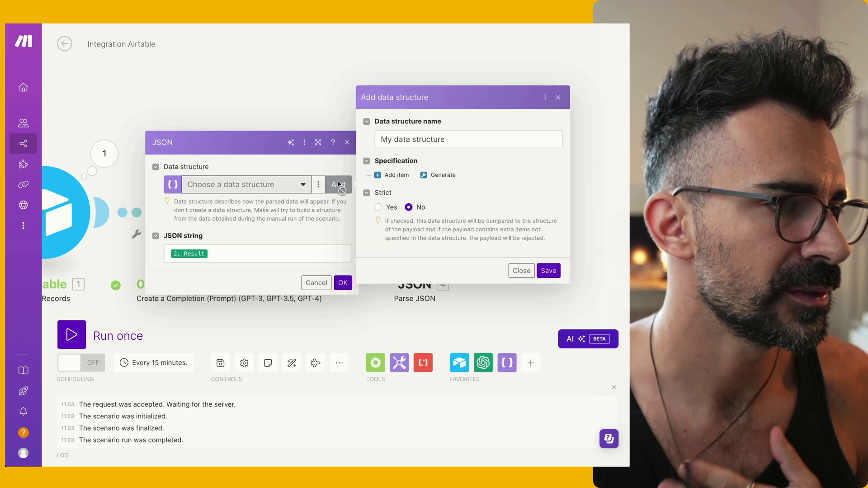
triple_click(419, 139)
text(Pos)
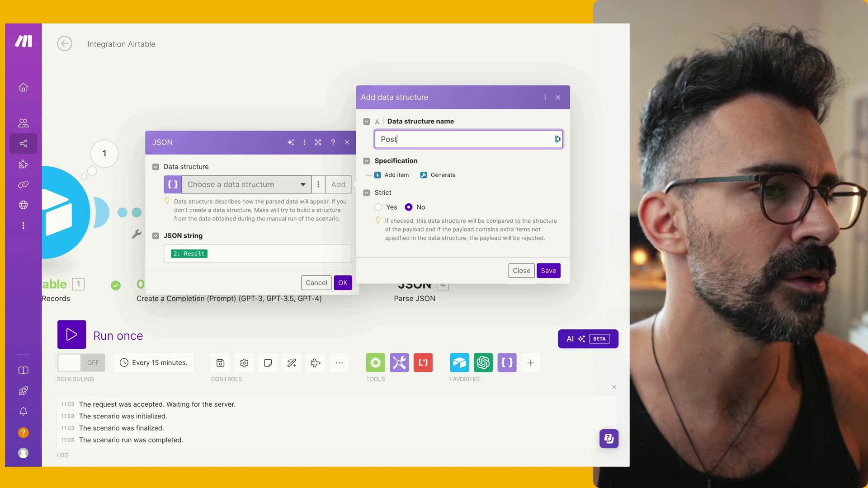
text(t)
click(391, 175)
click(415, 148)
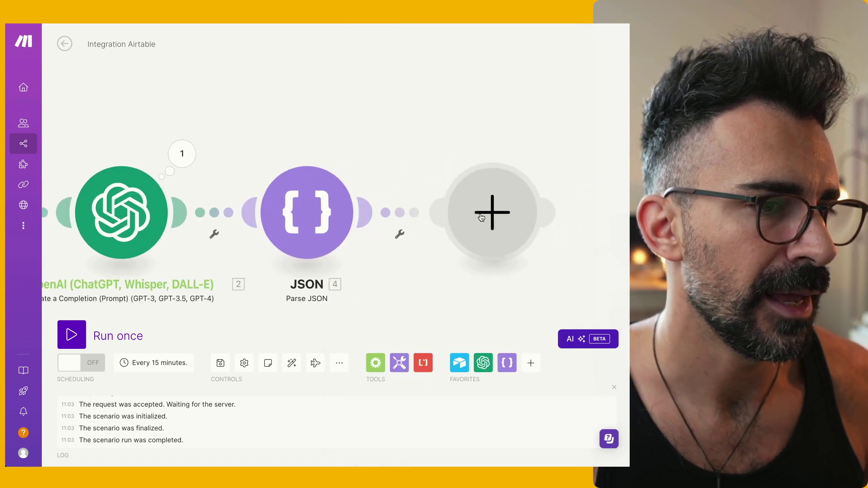
click(475, 213)
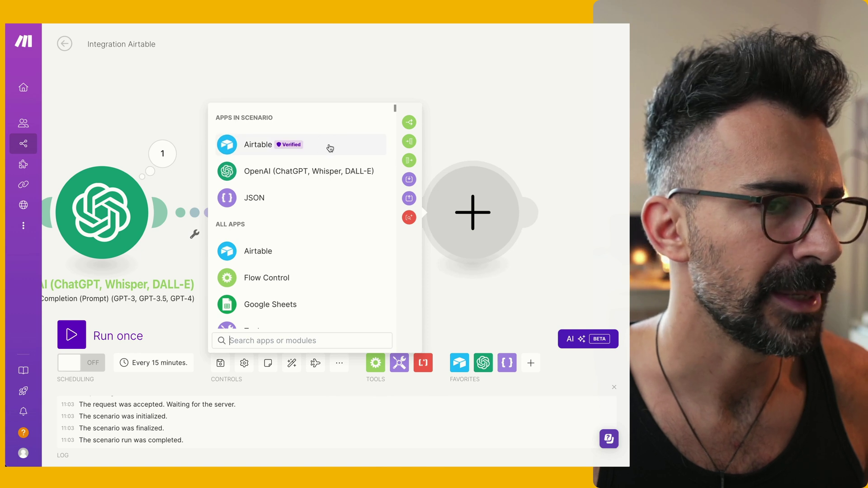
click(330, 148)
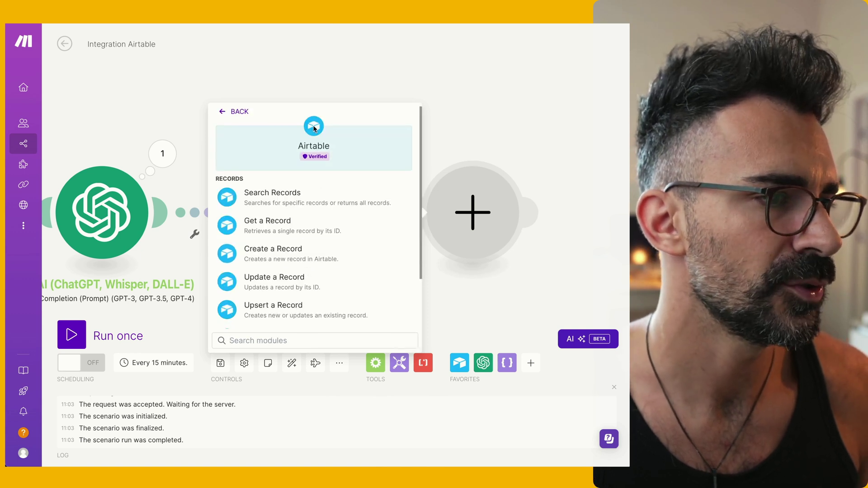
Configure Airtable Update a Record in Post Generation Image + Text, mapping 1. ID to Record ID and 4. post to Post Body
click(319, 287)
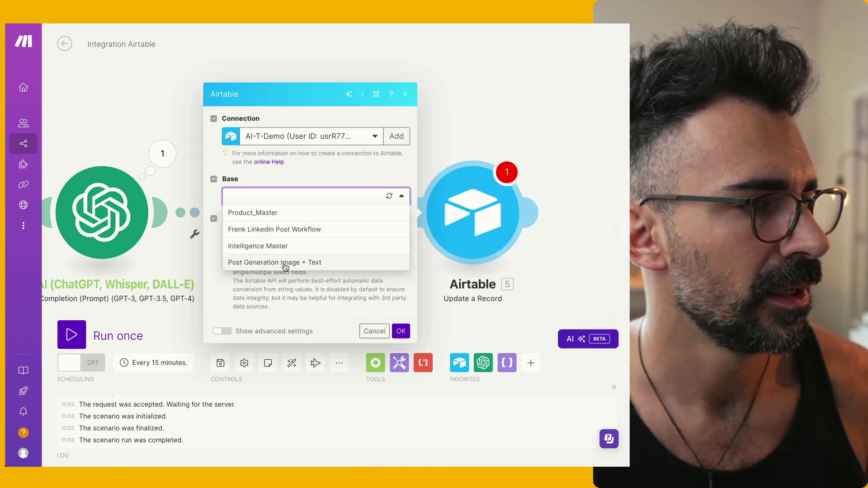
click(286, 263)
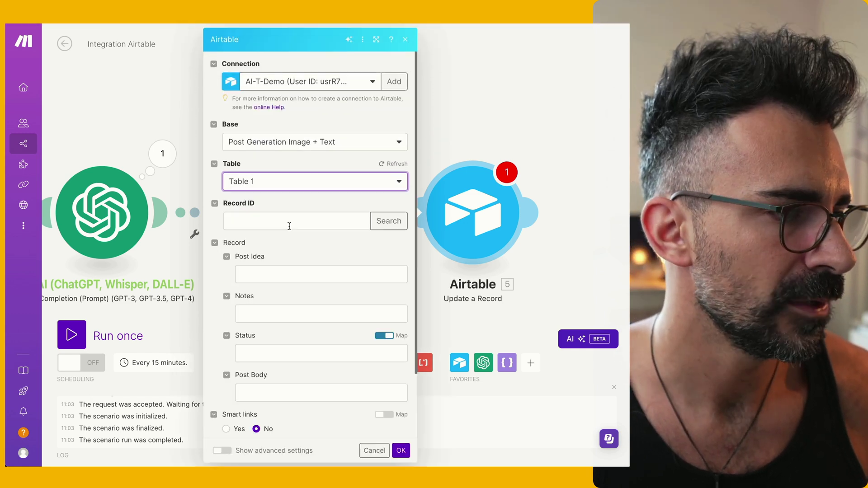
click(291, 221)
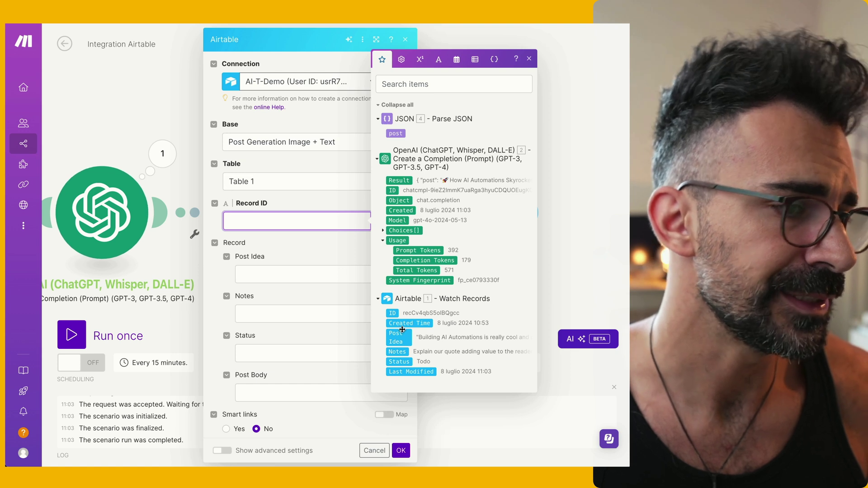
click(390, 312)
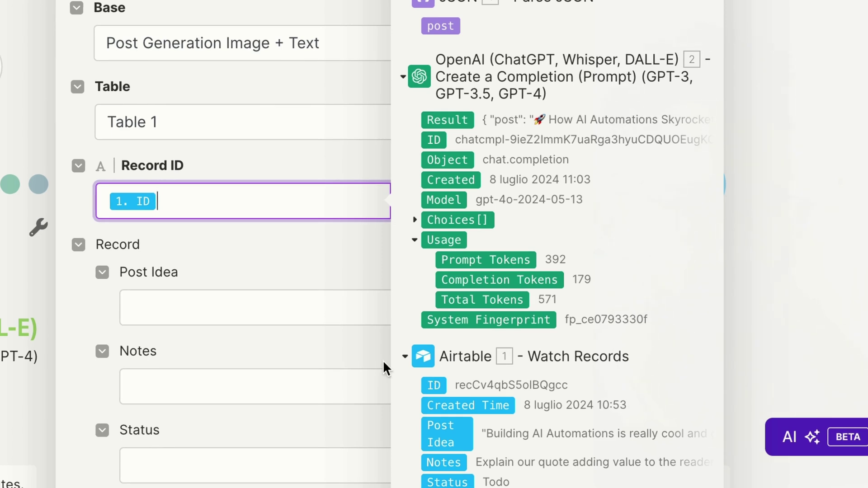
click(247, 163)
scroll(172, 162, down, 2)
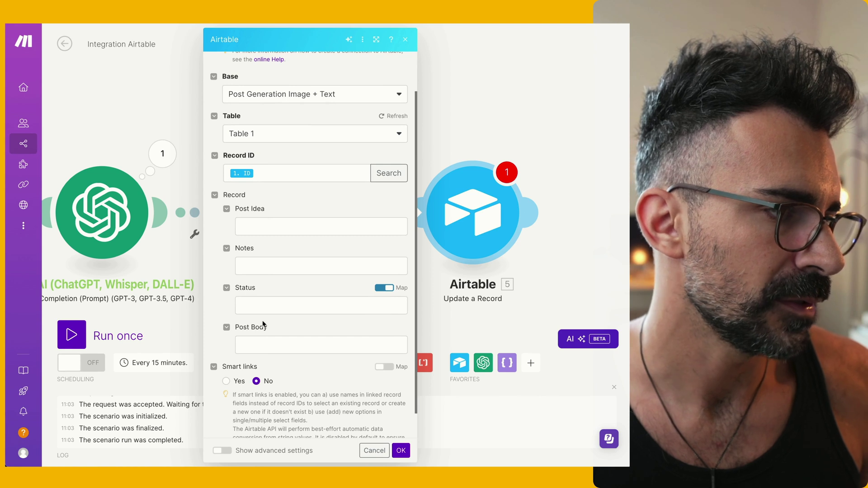
click(263, 346)
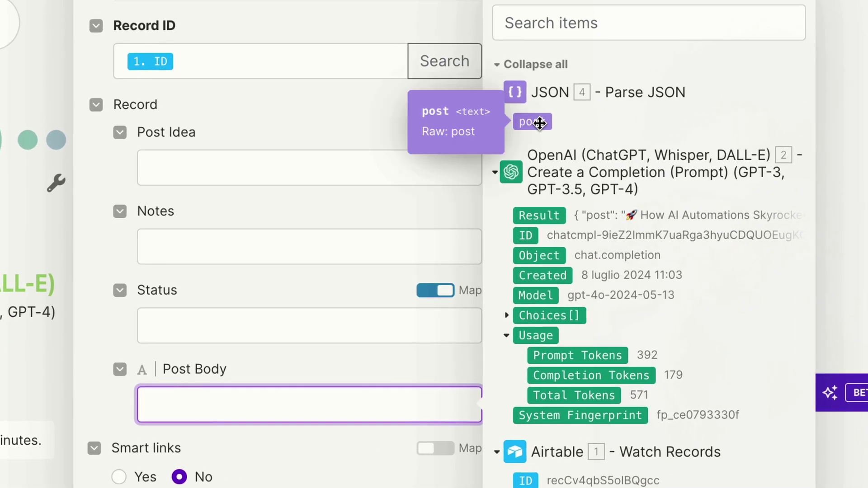
click(540, 123)
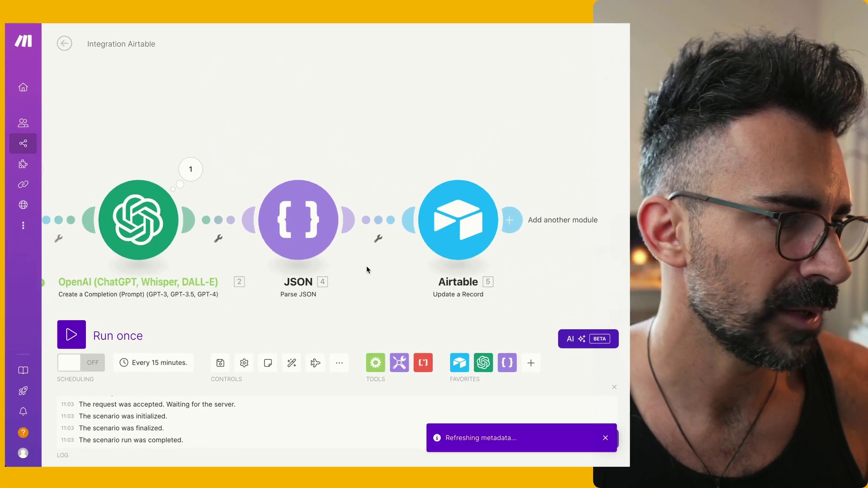
scroll(367, 266, down, 2)
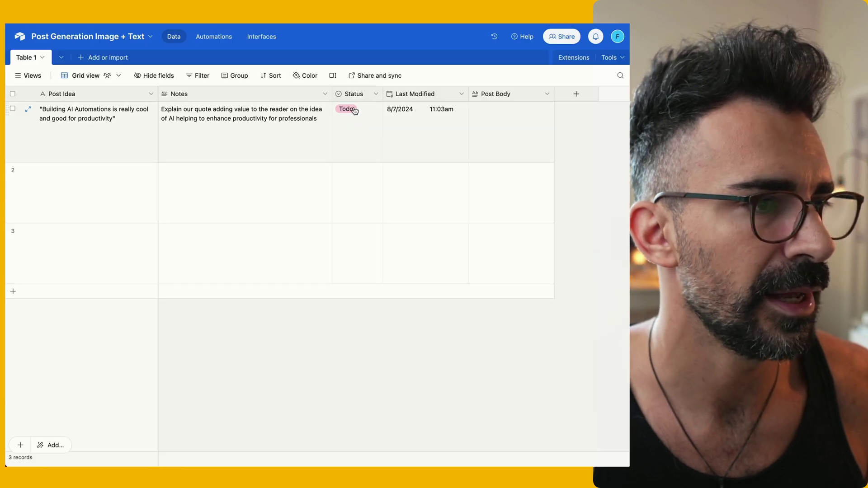
Switch the record to In progress and back to Todo, run once, and check the Airtable update's output
click(377, 133)
click(359, 174)
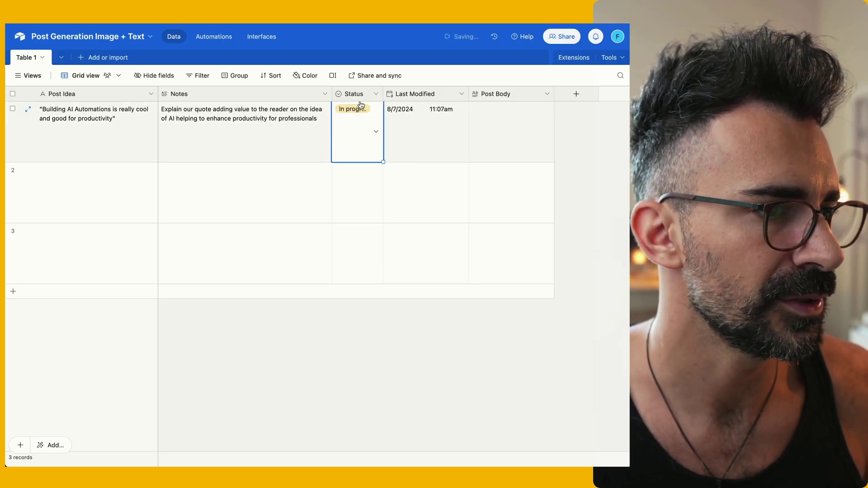
click(353, 109)
click(346, 158)
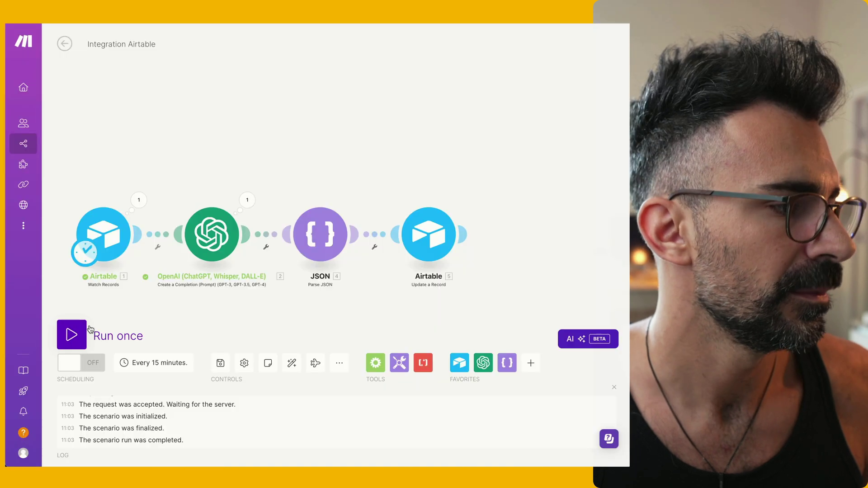
click(82, 334)
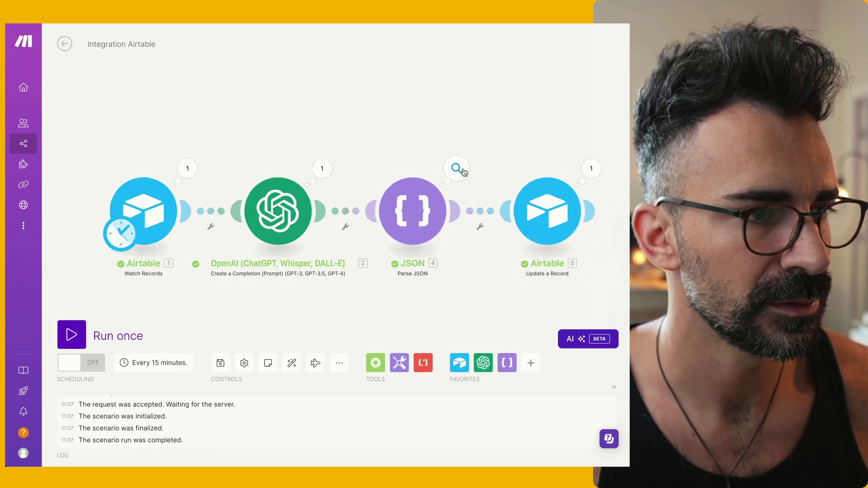
click(591, 168)
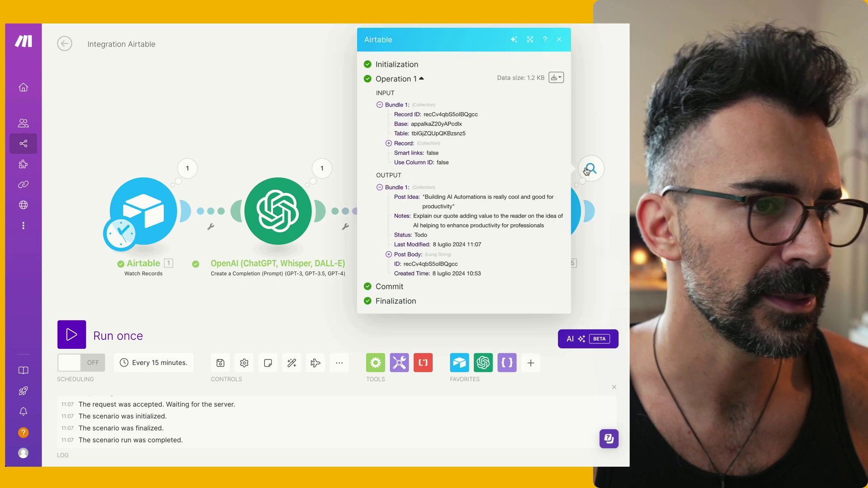
click(330, 117)
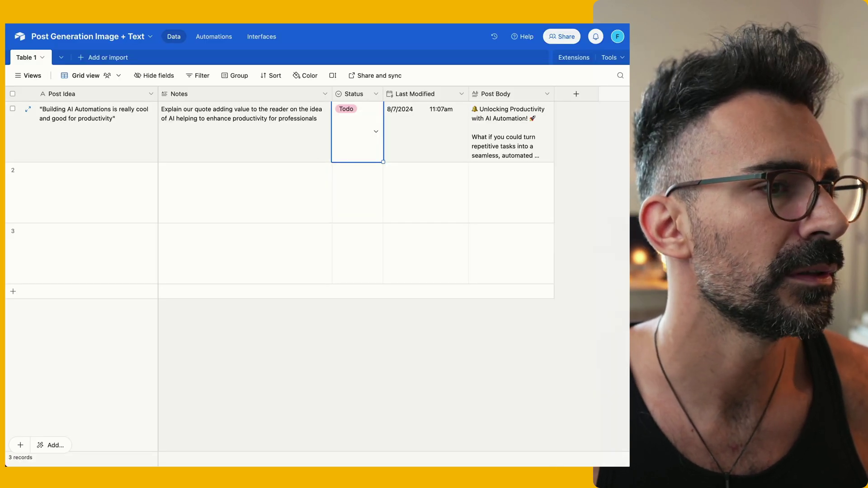
Widen the Post Body column
drag(553, 93, 606, 94)
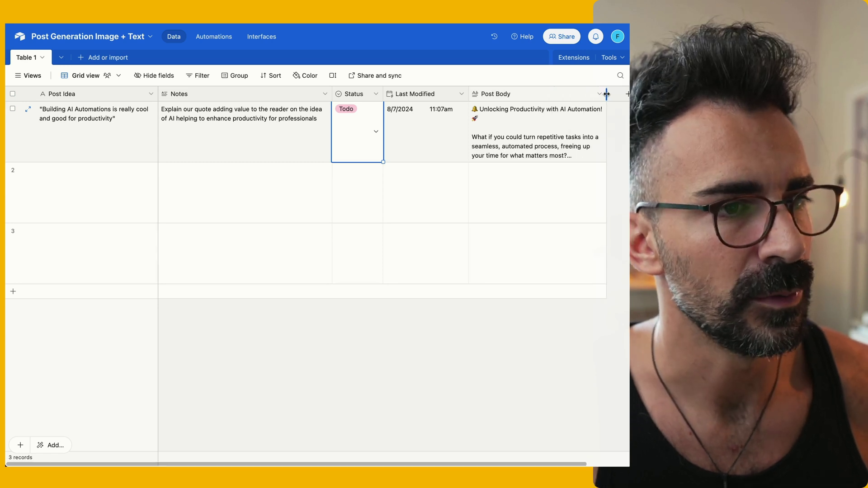
scroll(202, 240, right, 1)
drag(591, 126, 692, 126)
Expand the Post Body cell to read the 'Unlocking Productivity with AI Automation! 🚀' post
click(400, 204)
click(606, 217)
scroll(606, 217, down, 5)
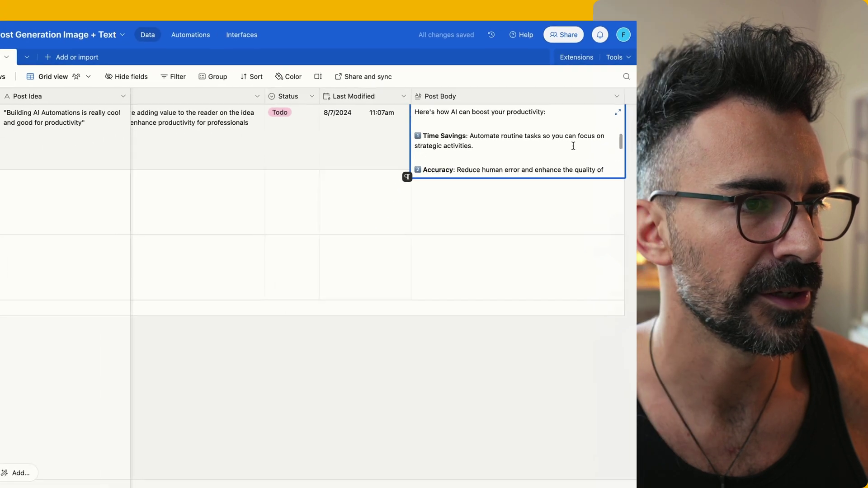
click(612, 108)
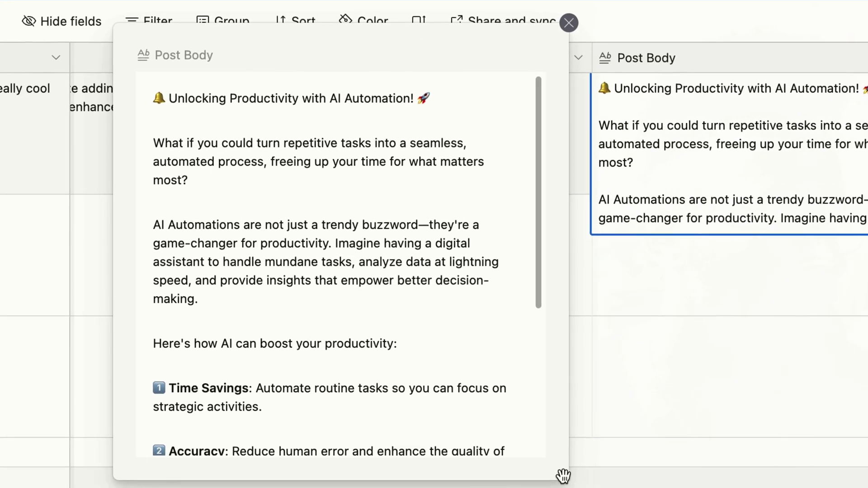
scroll(404, 268, down, 3)
scroll(487, 339, down, 5)
scroll(339, 312, up, 3)
key(Escape)
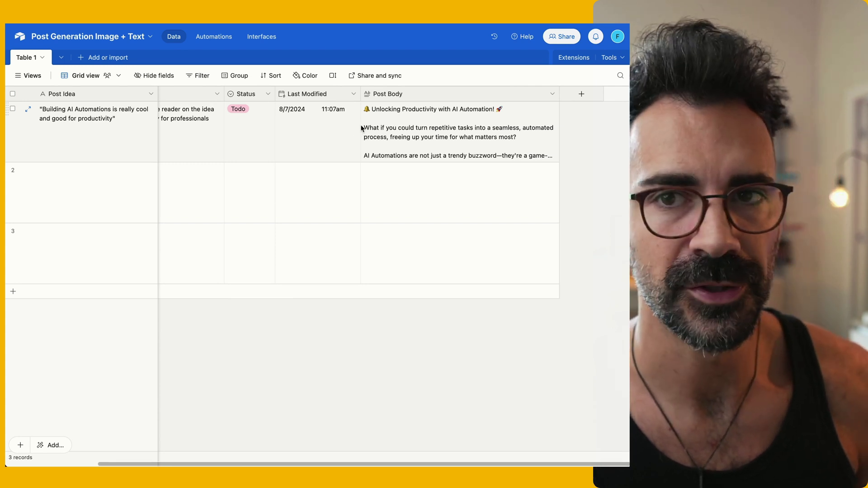
Create an Attachment field named 'Post Image' in the Airtable table
click(582, 94)
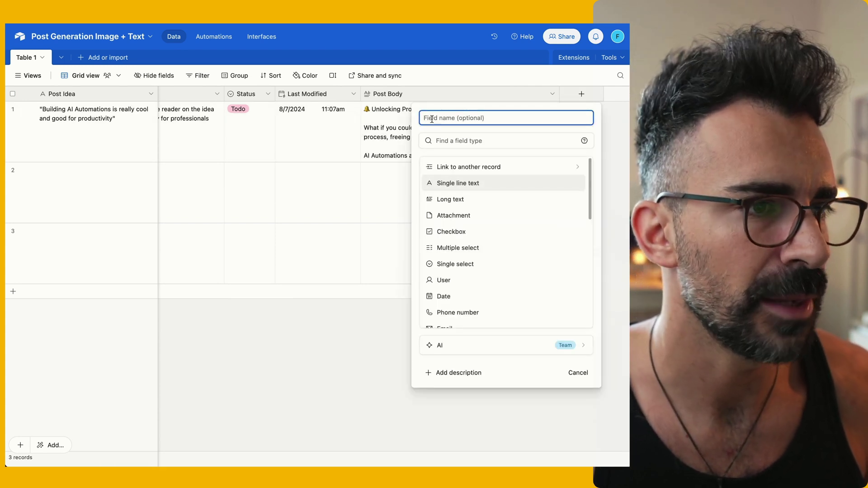
click(494, 217)
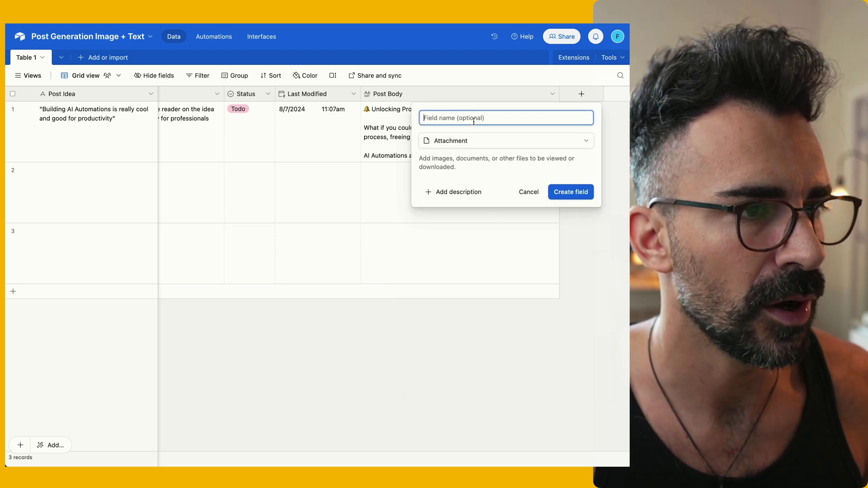
text(Post Image)
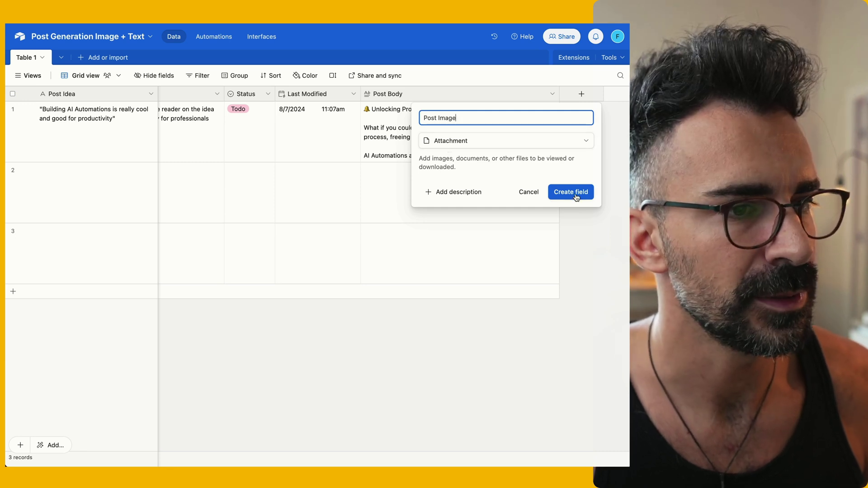
click(571, 193)
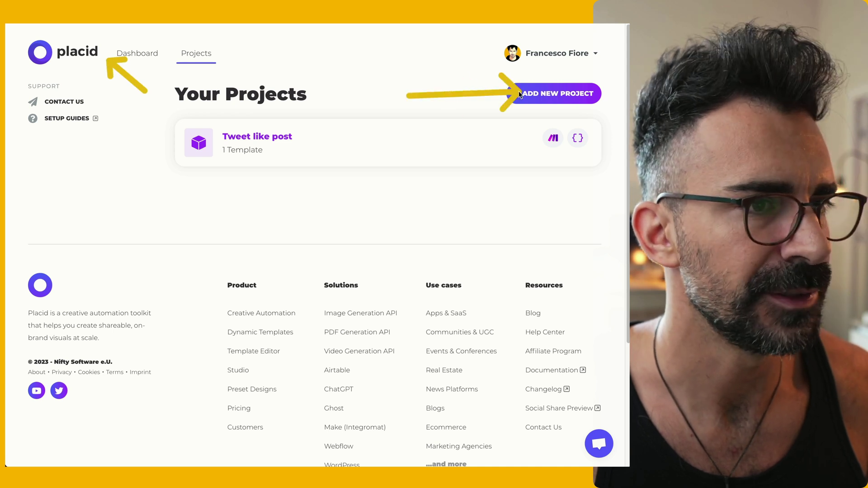
Create the 'Post For Linkedin' project with the API and Make integrations
click(544, 94)
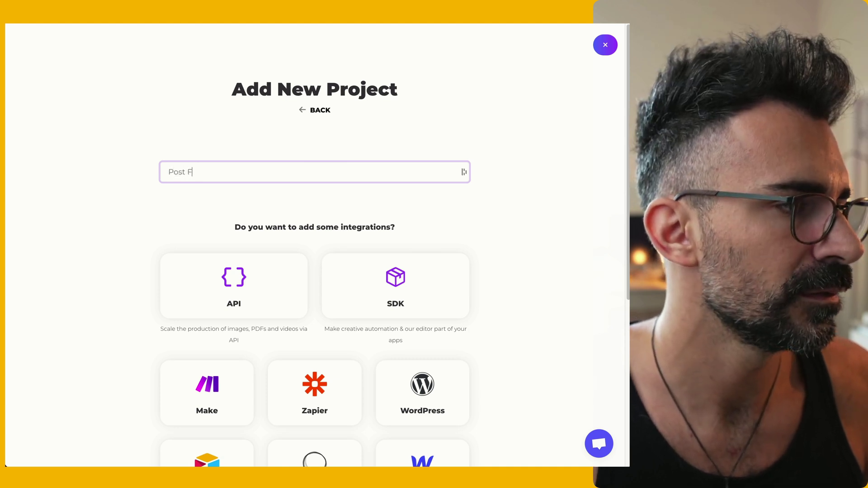
text(Post For Linkedin)
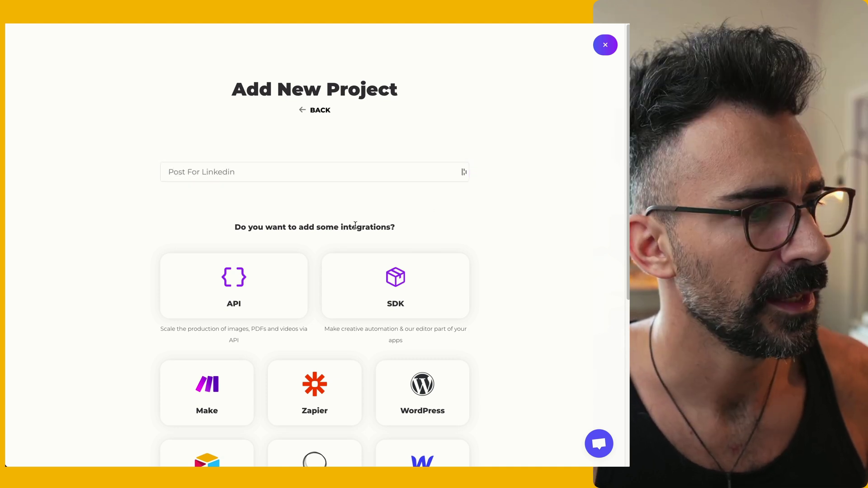
scroll(301, 253, down, 1)
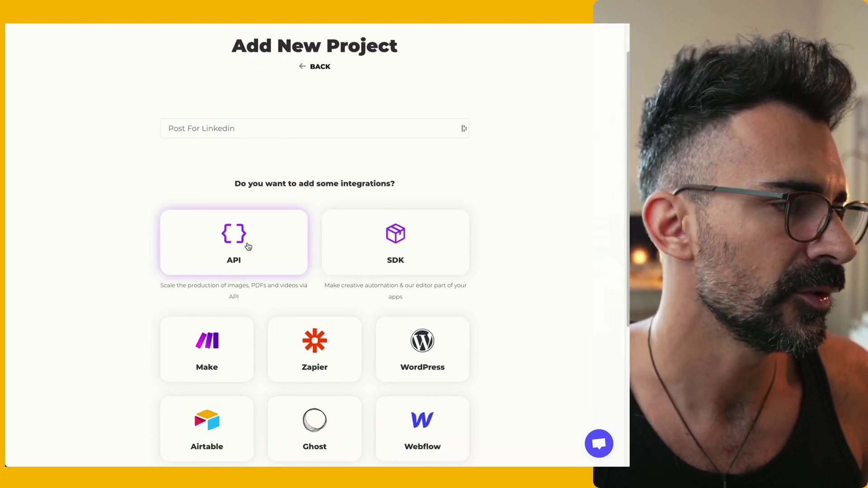
click(247, 246)
click(243, 345)
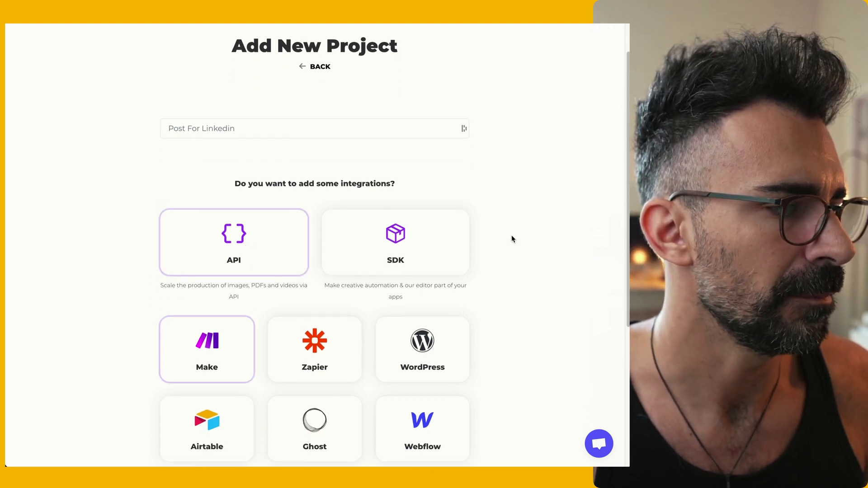
scroll(516, 309, down, 5)
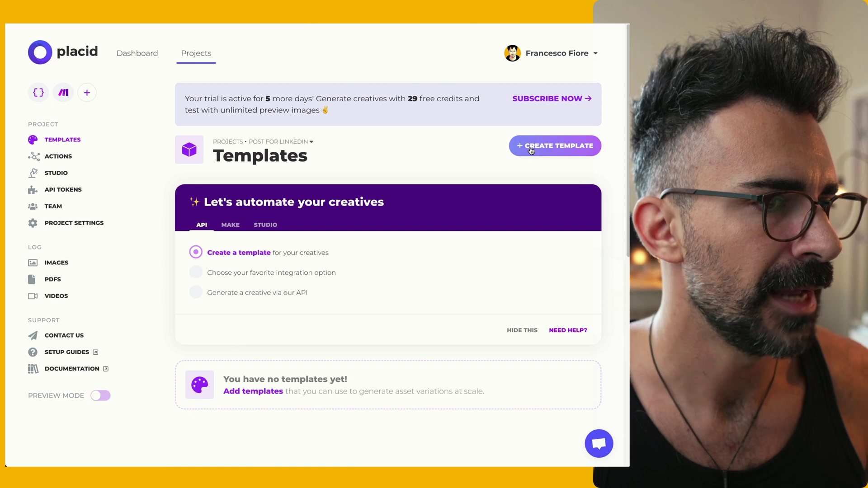
Create a template from the '10 tips for healthier routines' preset and delete its heart logo
click(531, 147)
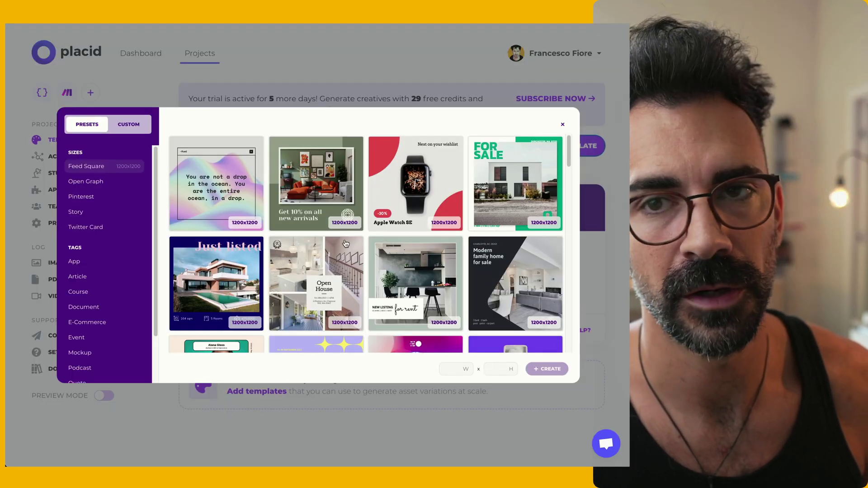
scroll(346, 244, down, 7)
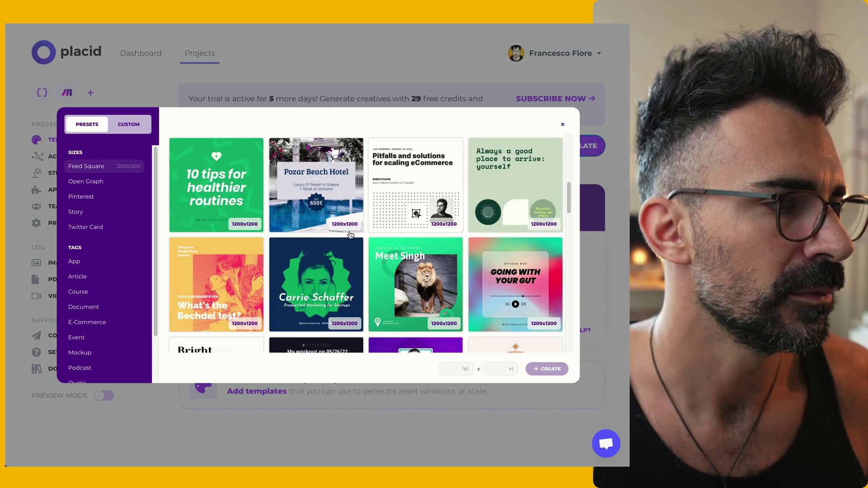
scroll(297, 229, up, 1)
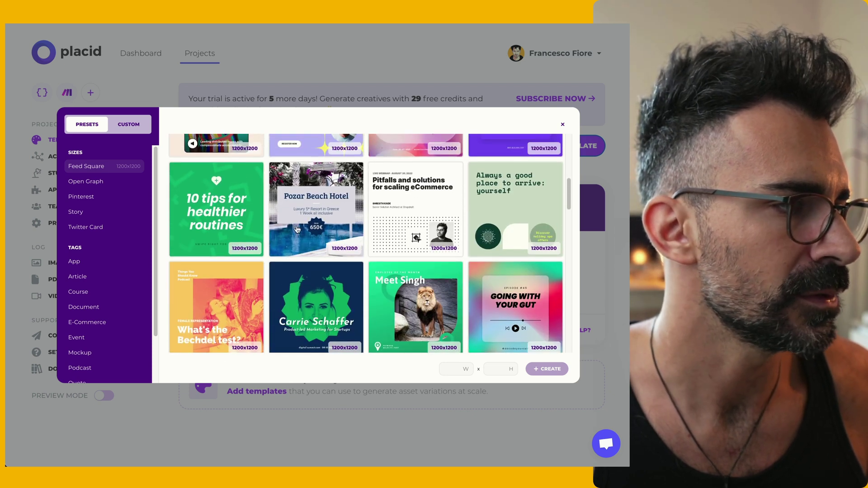
click(235, 201)
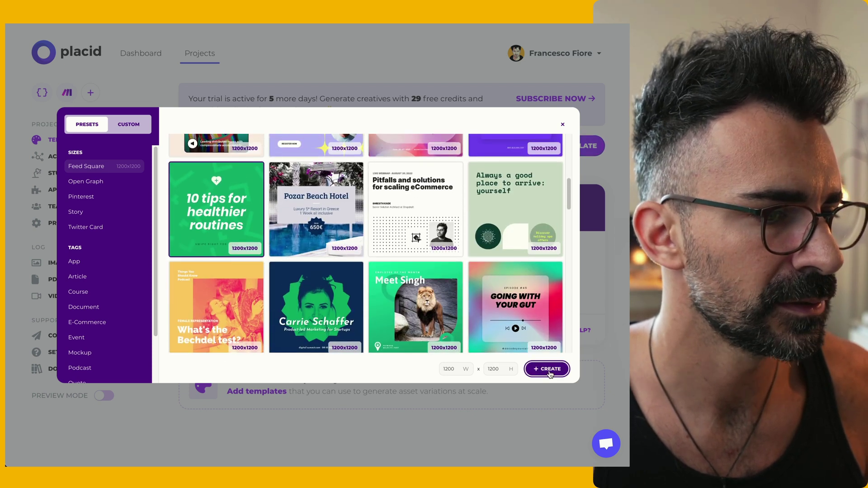
click(547, 369)
click(254, 171)
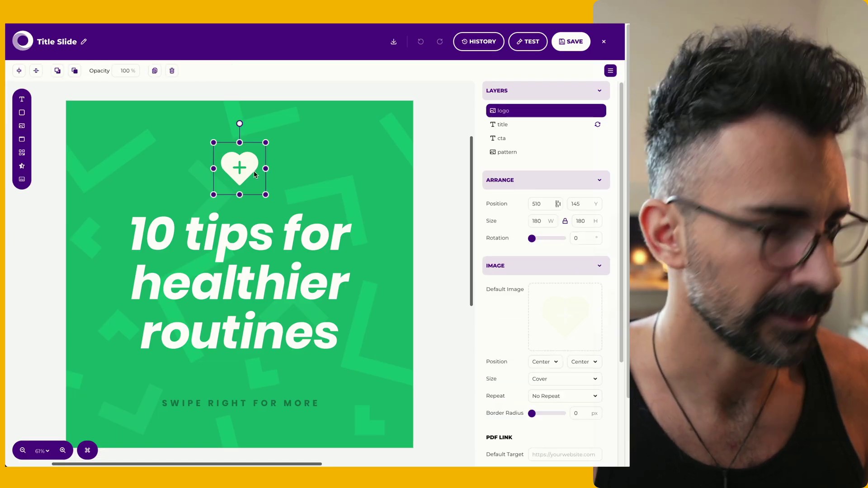
key(Delete)
Add a picture layer near the top of the slide holding the uploaded portrait photo
click(22, 126)
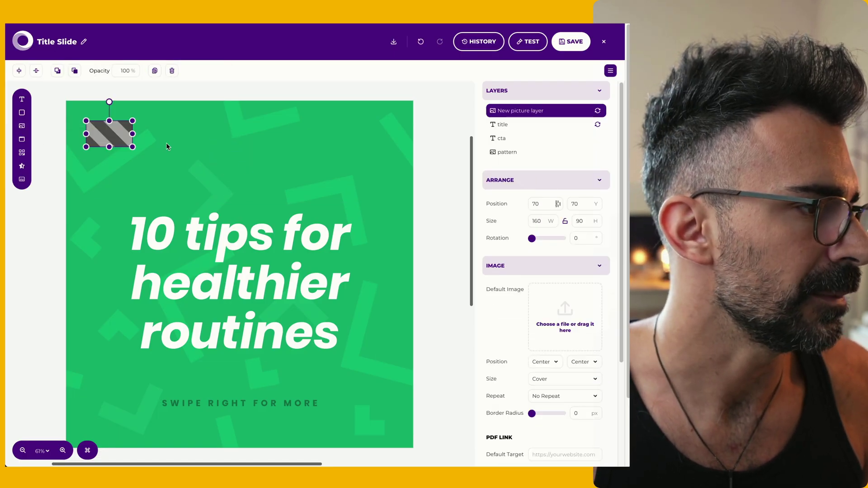
drag(129, 148, 214, 176)
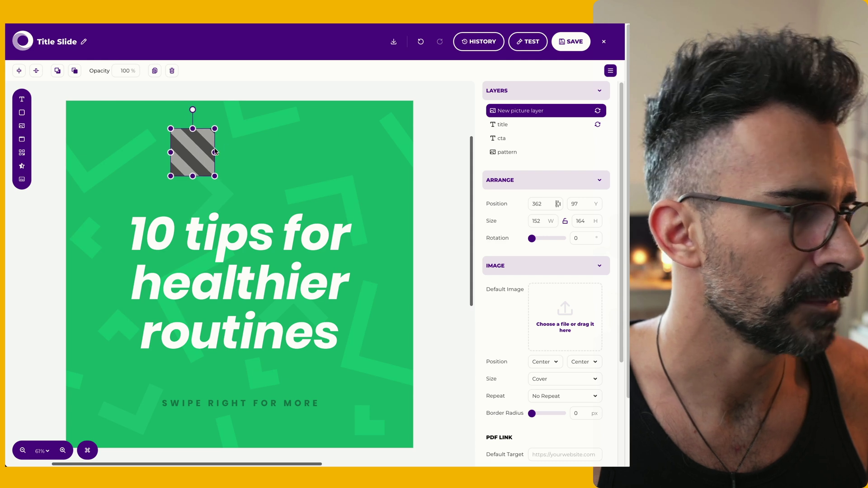
click(552, 322)
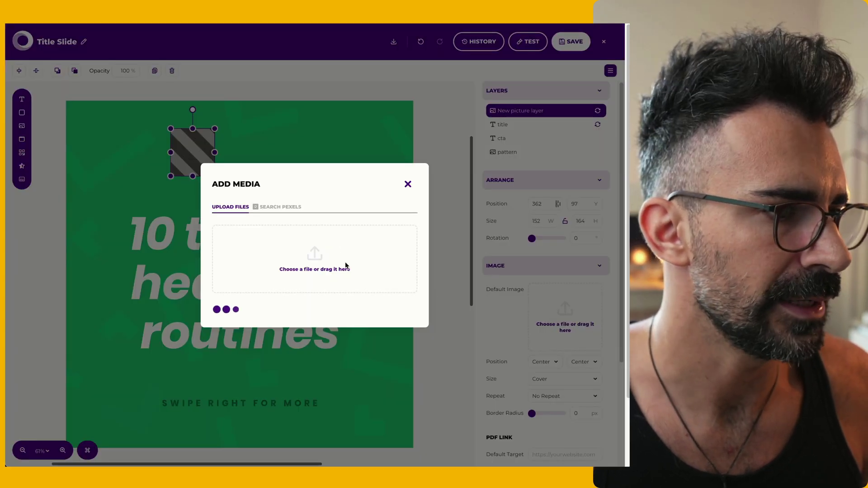
click(345, 266)
click(107, 118)
double_click(193, 168)
double_click(194, 154)
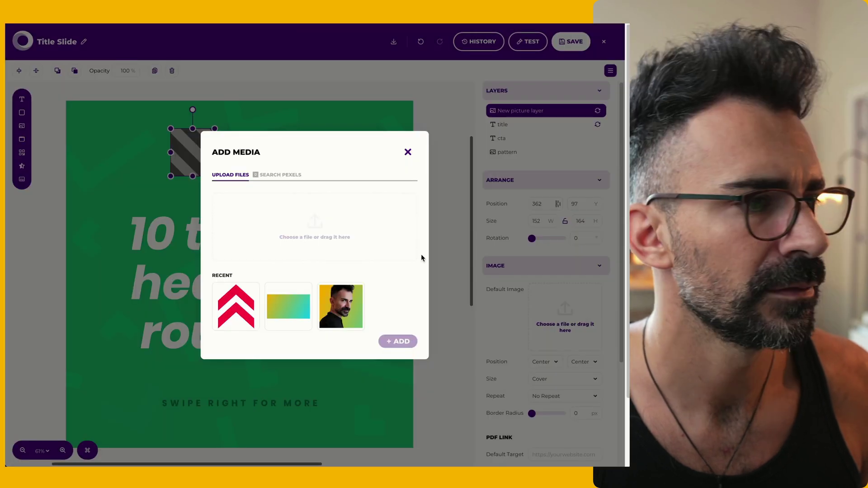
click(365, 304)
Make the portrait circular with Border Radius 164 and size it to 175×175
scroll(578, 260, down, 2)
click(582, 345)
text(164)
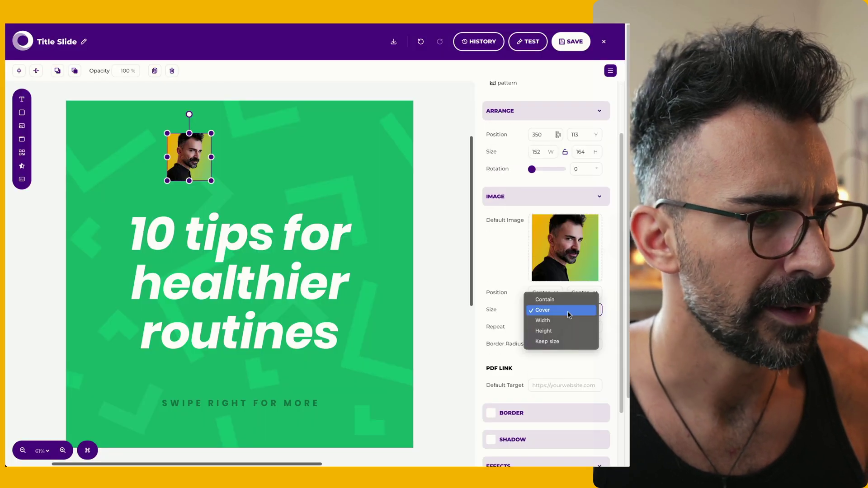
key(Return)
click(272, 194)
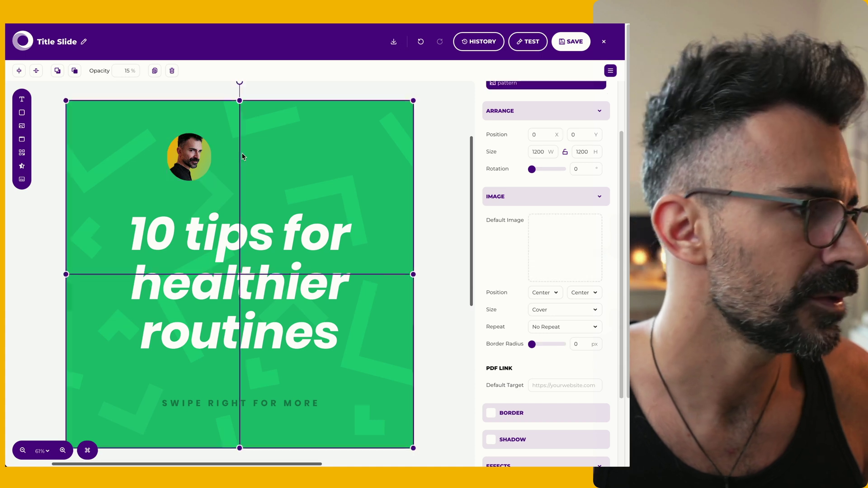
click(216, 146)
drag(210, 134, 218, 133)
scroll(564, 197, up, 3)
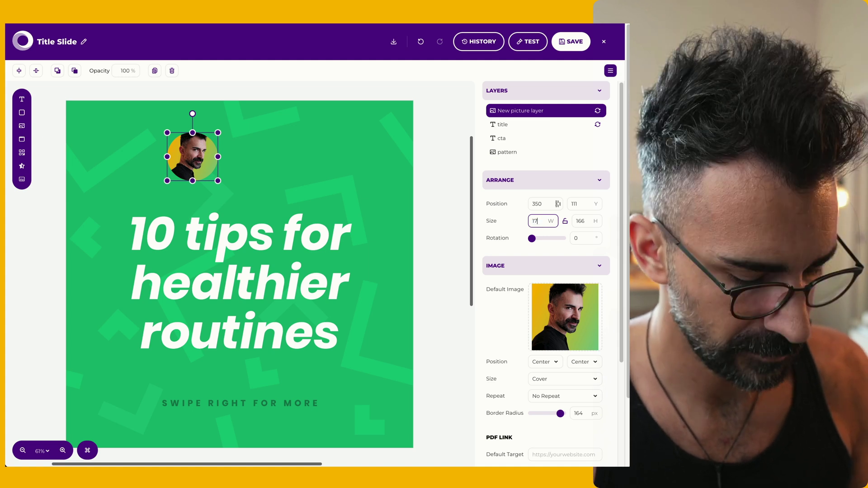
key(Return)
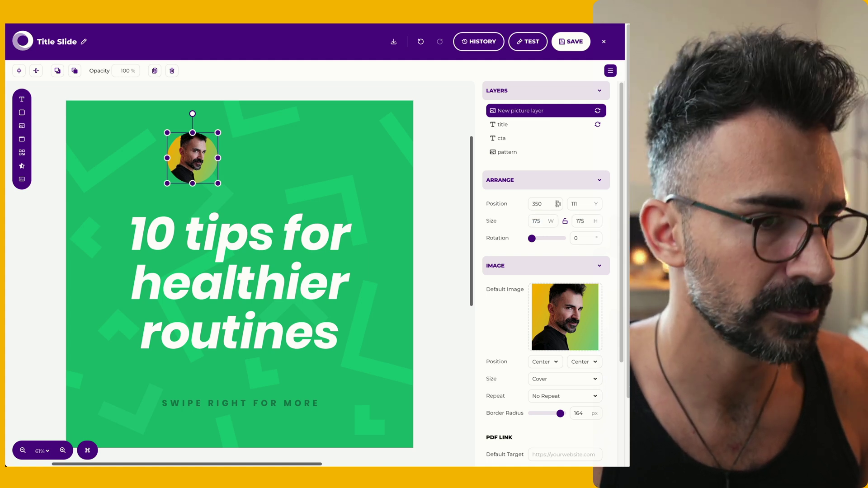
key(Escape)
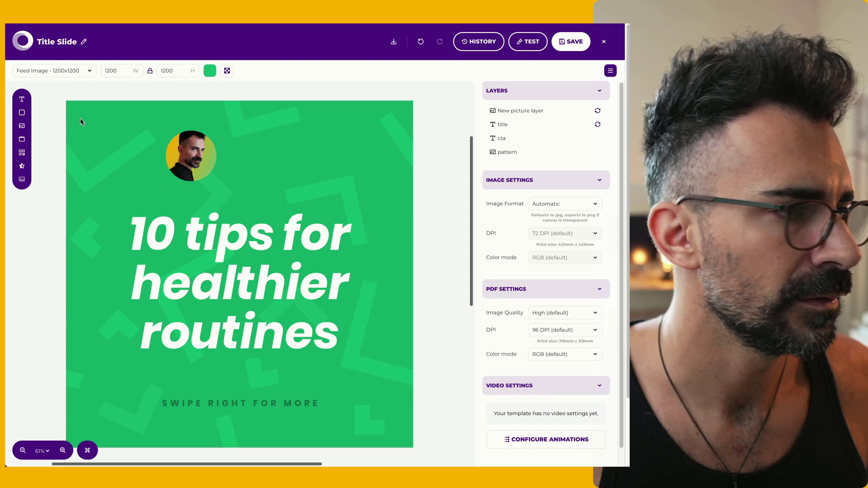
Add a left-aligned text layer beside the portrait with the author's name, size 30, white Abril Fatface
click(22, 99)
drag(121, 124, 265, 141)
scroll(541, 298, down, 5)
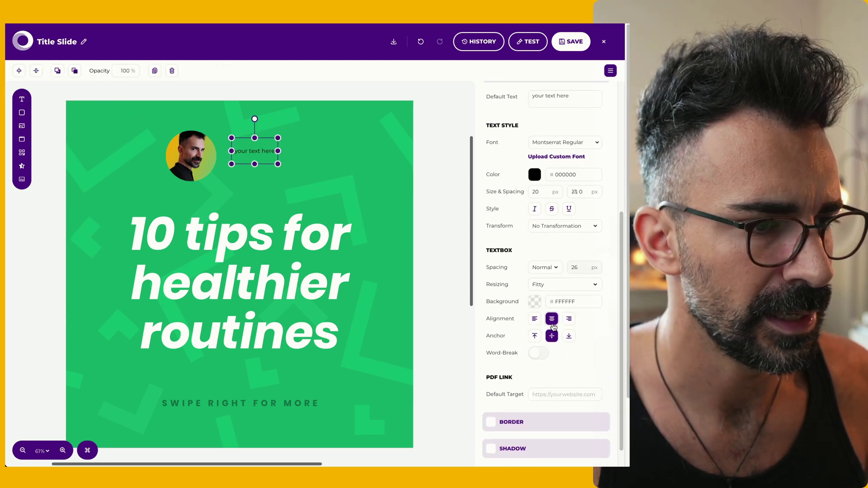
click(536, 295)
scroll(547, 203, up, 5)
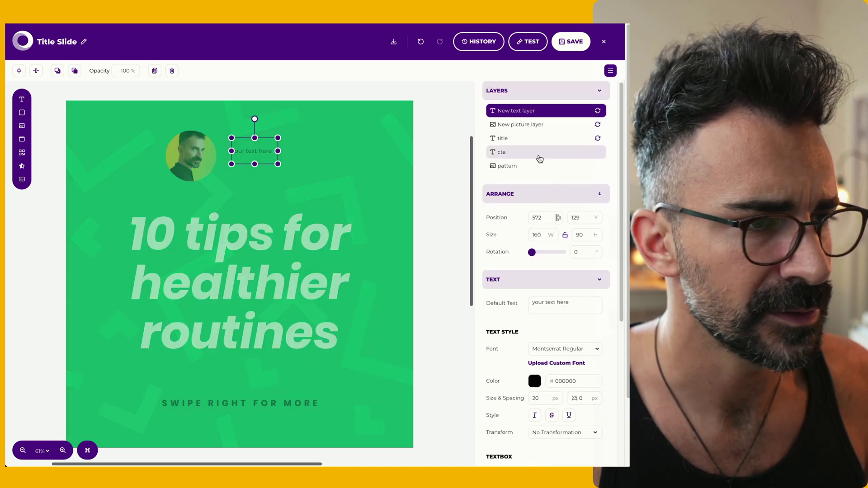
triple_click(566, 304)
text(FRENK)
double_click(535, 398)
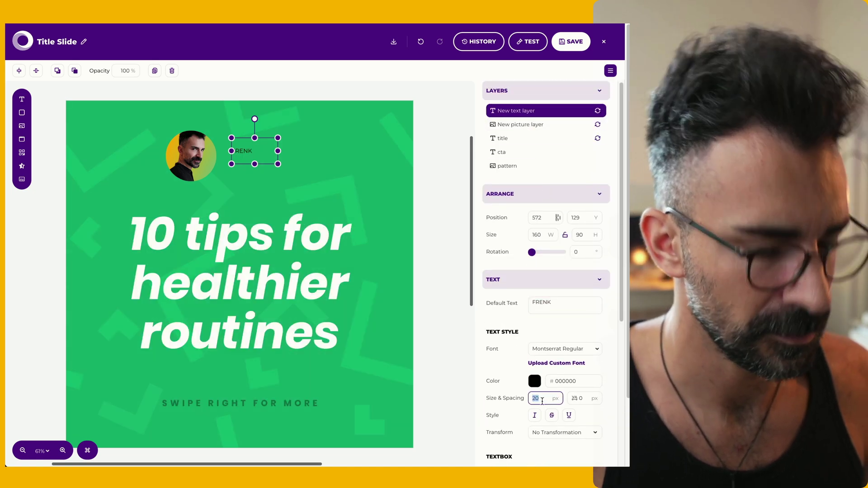
text(30)
click(564, 349)
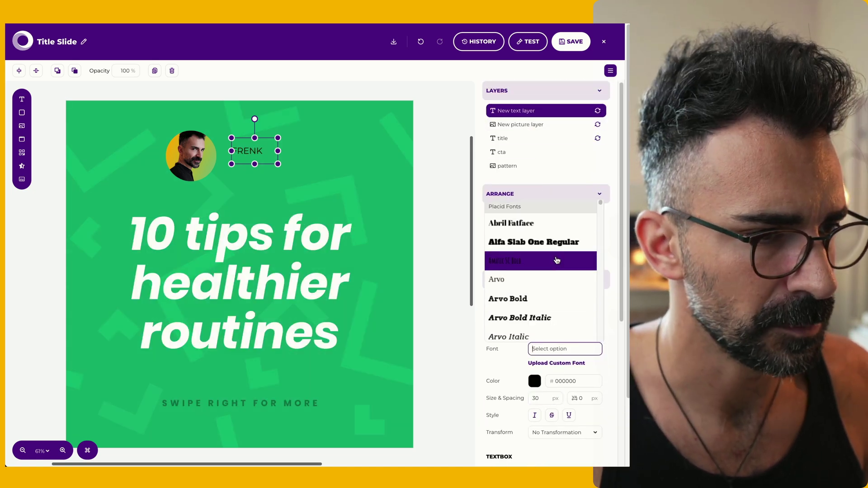
click(558, 226)
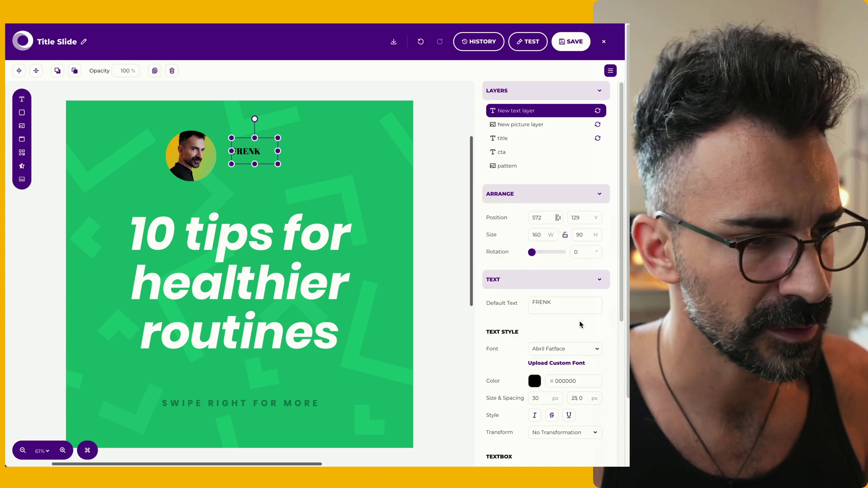
click(535, 382)
drag(452, 325, 380, 265)
click(44, 89)
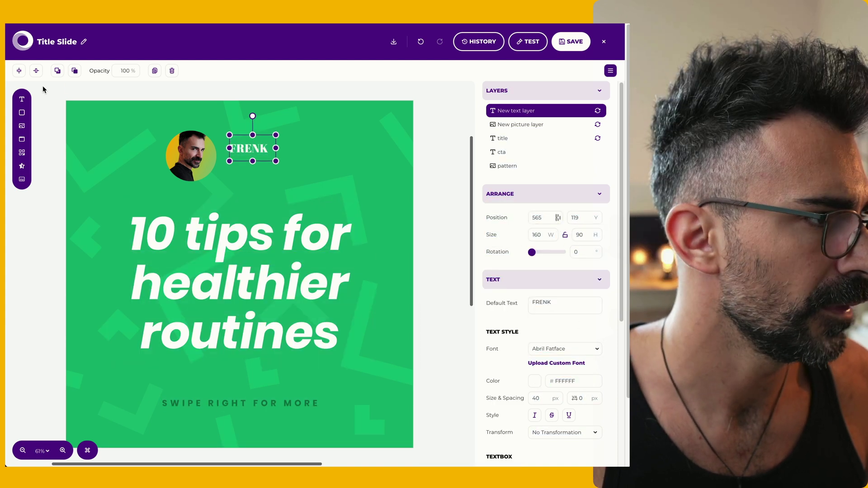
Add a second text layer beneath the name with the social handle in white
click(21, 98)
drag(127, 130, 264, 159)
scroll(563, 272, down, 3)
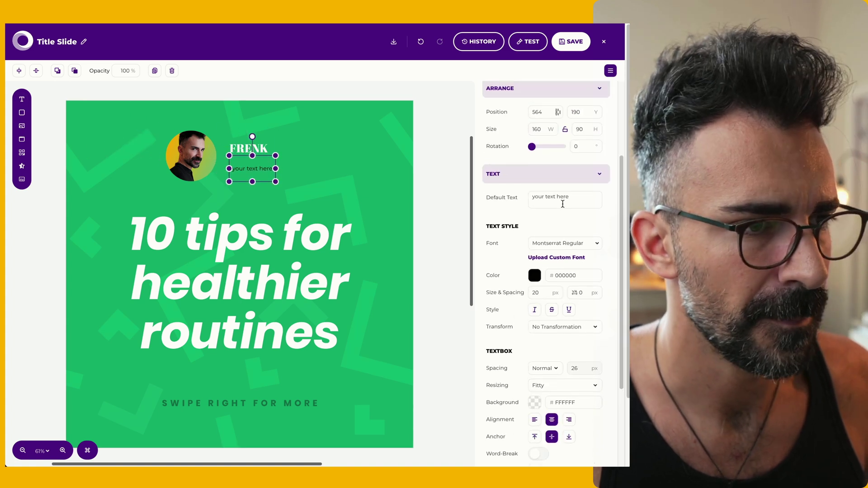
scroll(563, 204, up, 1)
click(554, 212)
click(535, 290)
drag(452, 253, 427, 230)
click(534, 290)
Left-align the handle text, anchor it to the top, nudge it lower, and set size 40
scroll(534, 318, down, 3)
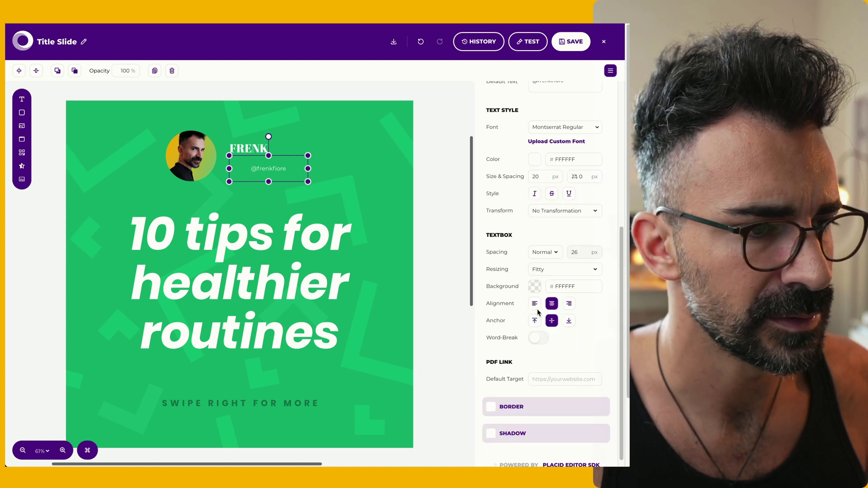
click(535, 303)
click(535, 320)
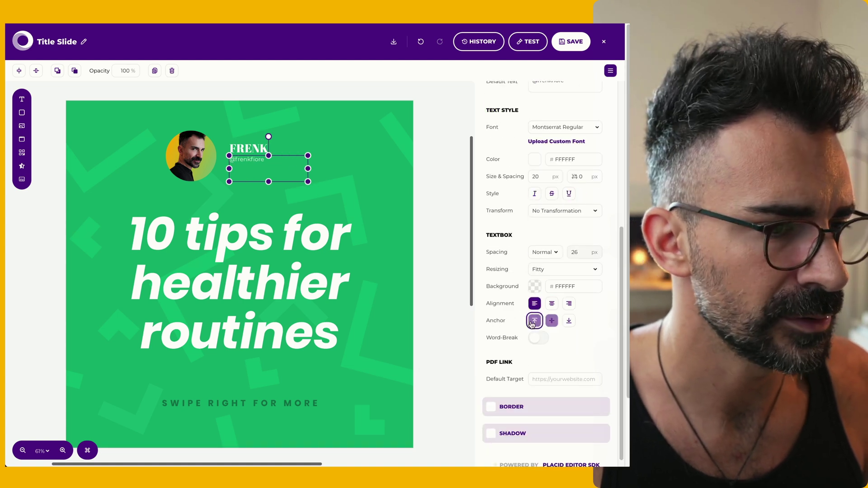
click(283, 180)
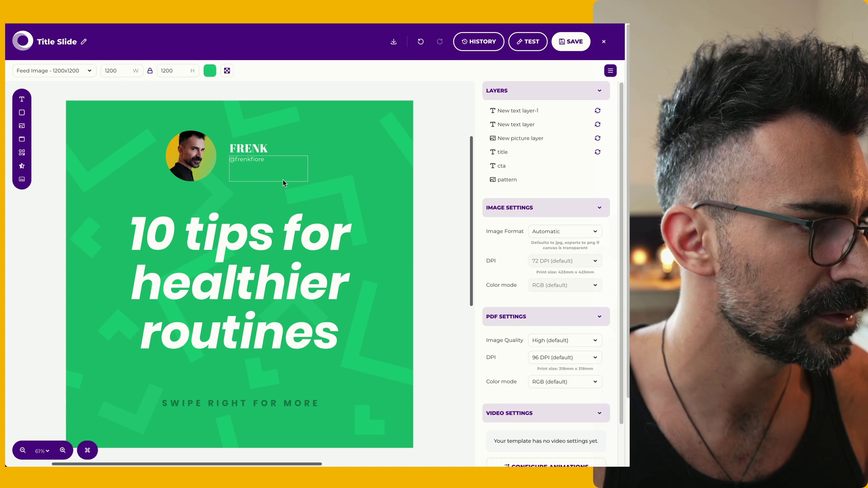
click(282, 178)
drag(282, 178, 279, 180)
double_click(541, 417)
text(40)
key(Return)
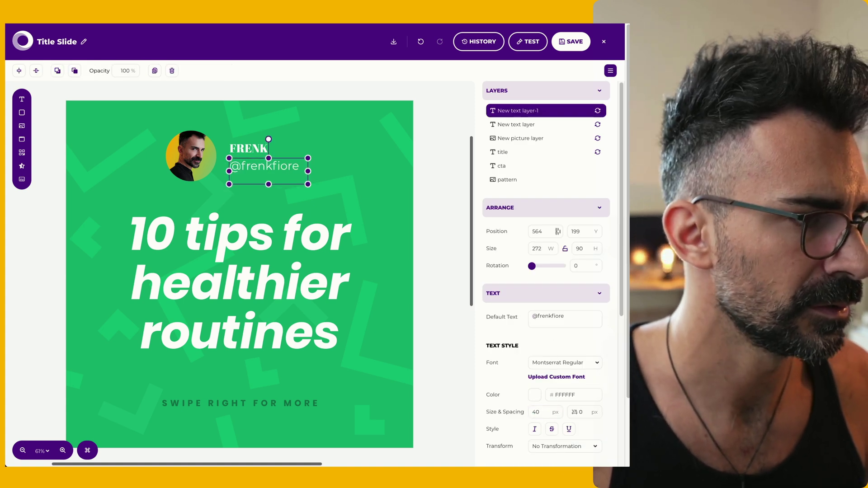
click(249, 149)
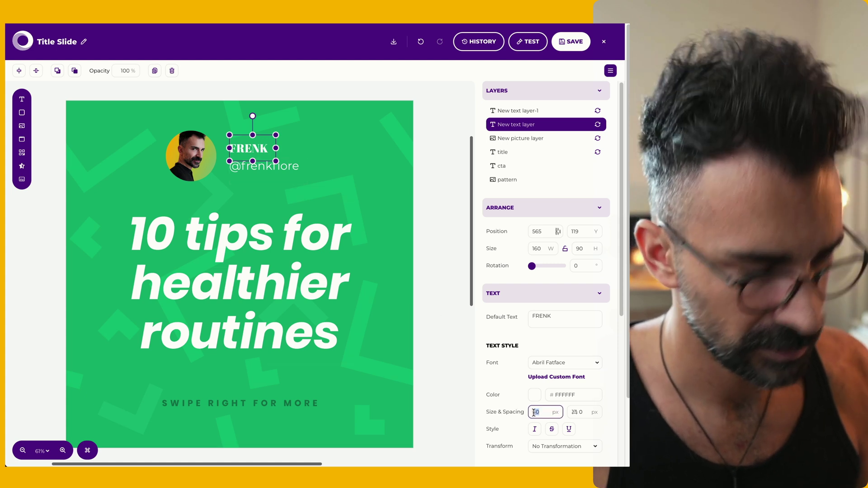
Enlarge the name text to 50, widen its box, and delete the SWIPE RIGHT FOR MORE line
text(50)
key(Return)
drag(275, 148, 346, 151)
click(312, 244)
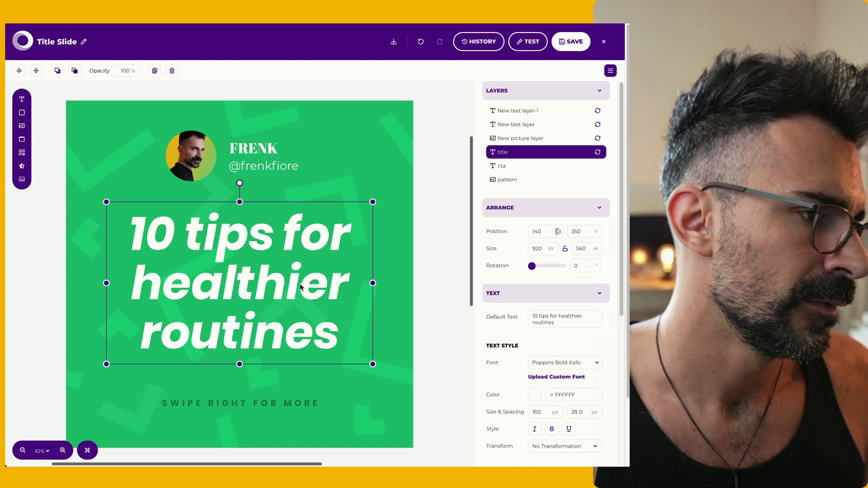
click(275, 413)
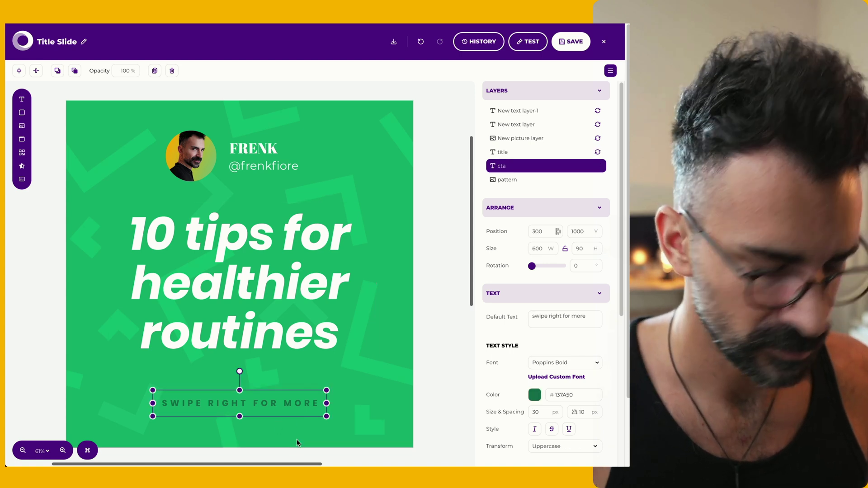
key(Delete)
click(248, 248)
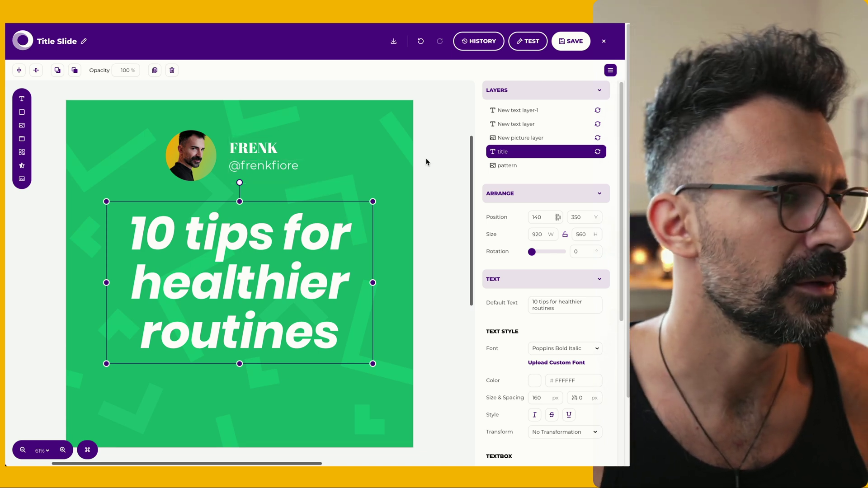
Save the template under the new name 'Tutorial Post'
click(401, 143)
click(534, 190)
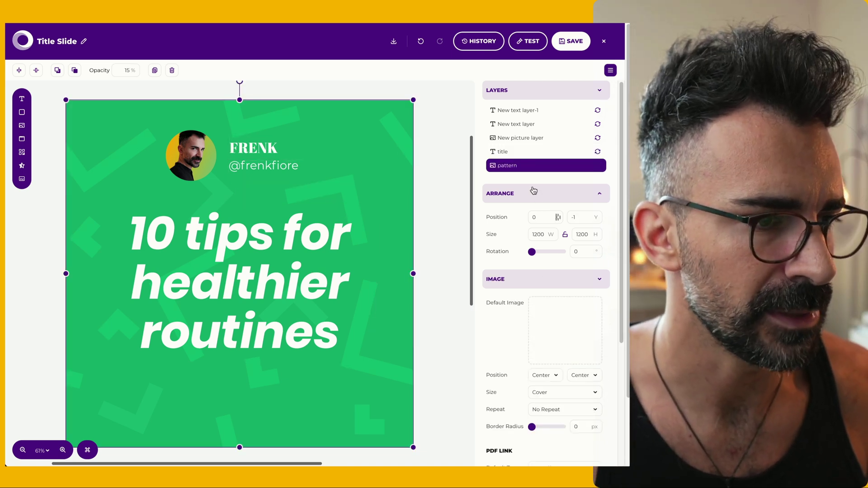
mouse_move(530, 170)
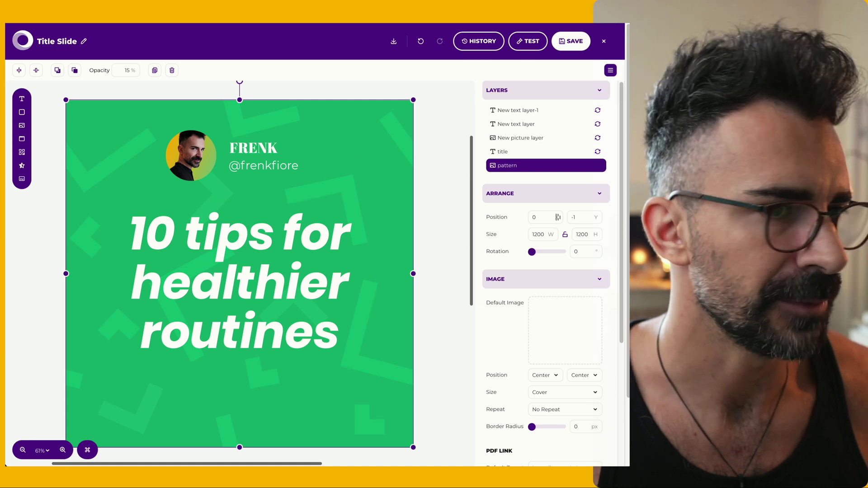
click(571, 41)
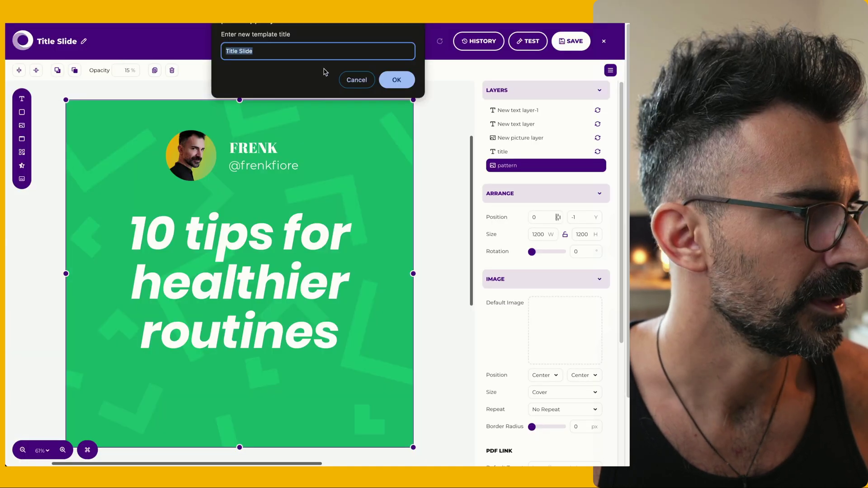
text(Tutoria)
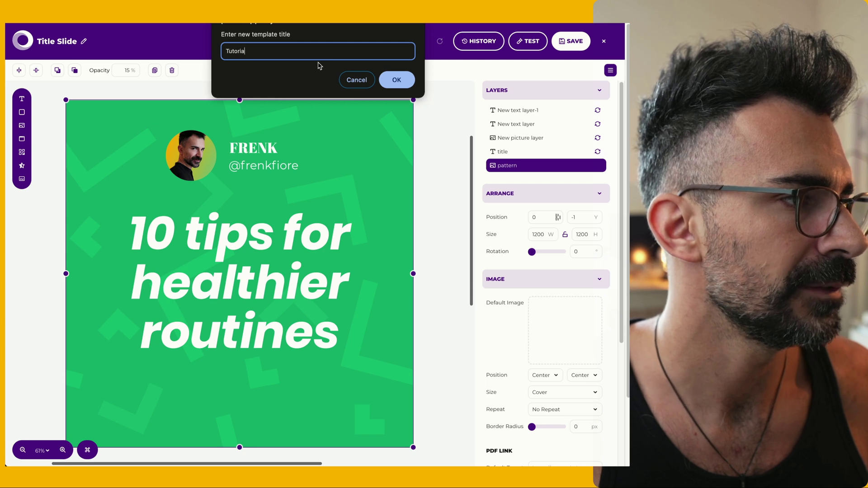
click(398, 82)
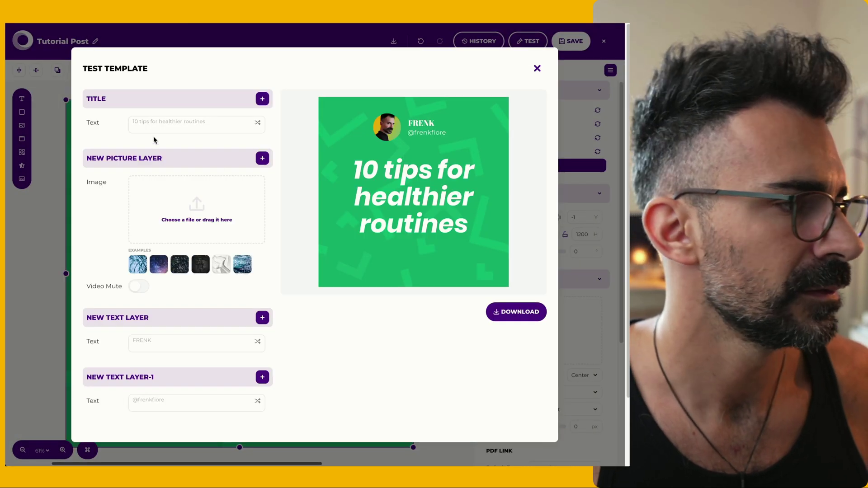
Test the template with title 'Hello world', the white smoke example image, and a sample name
click(164, 127)
text(Hello world)
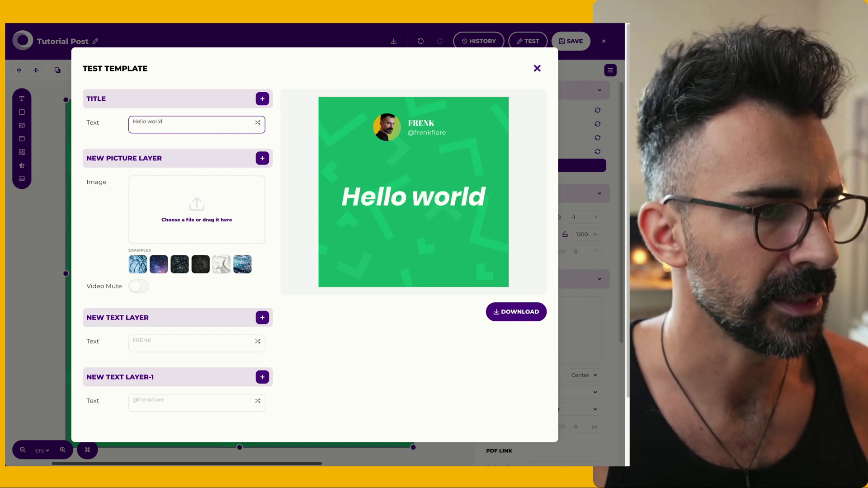
click(240, 271)
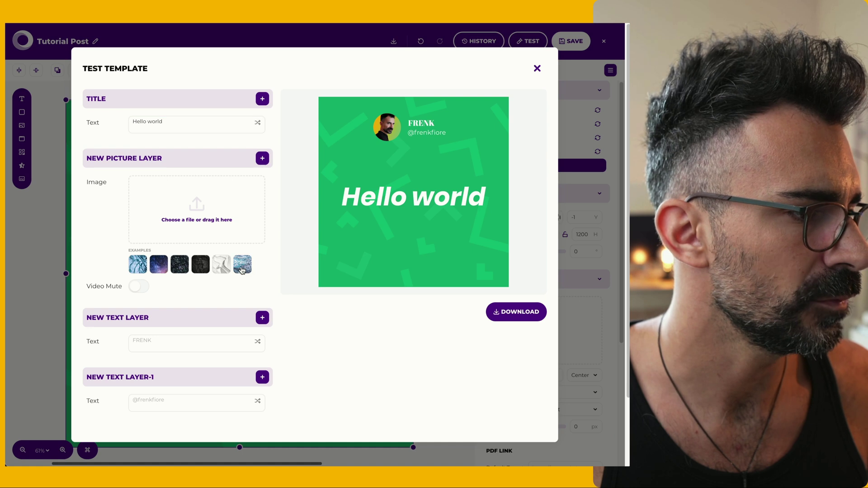
click(179, 264)
click(159, 264)
click(138, 265)
click(222, 265)
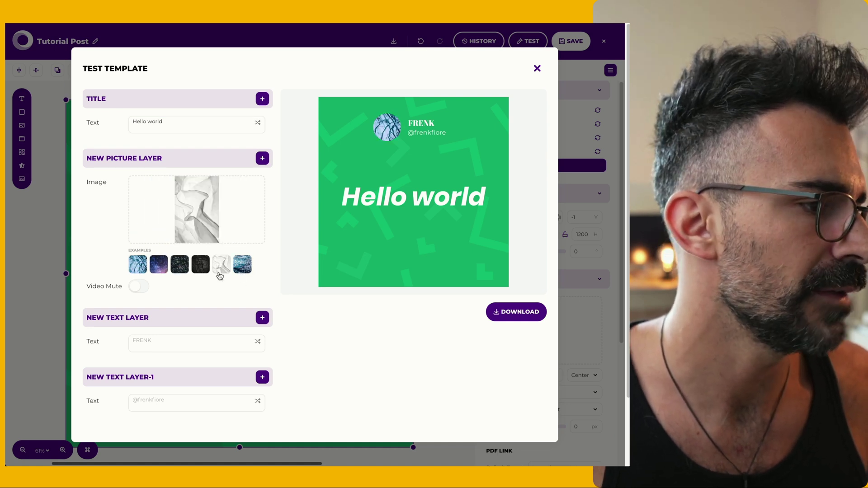
click(168, 346)
text(AL)
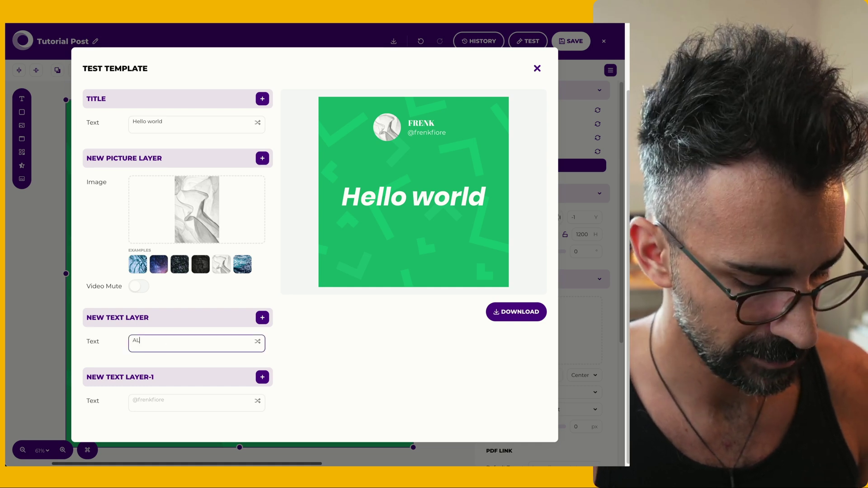
text(ICE)
key(Tab)
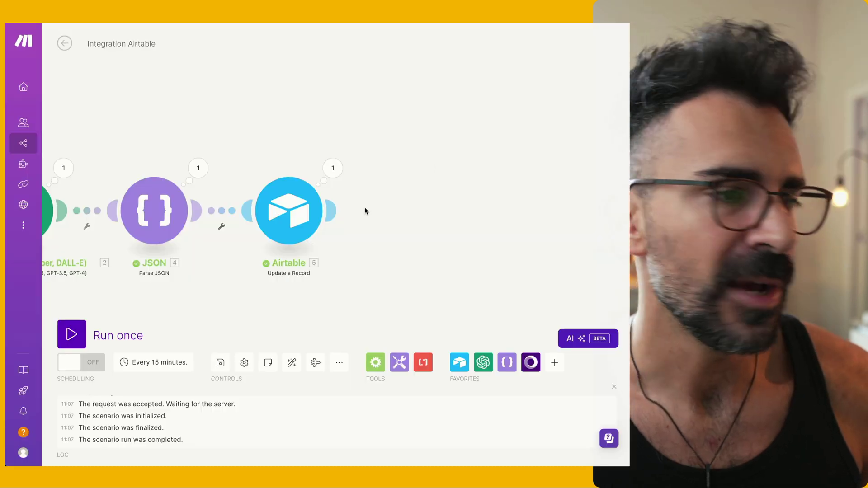
Append a Placid Create Image module and start a new connection called 'DEMO Post'
click(333, 213)
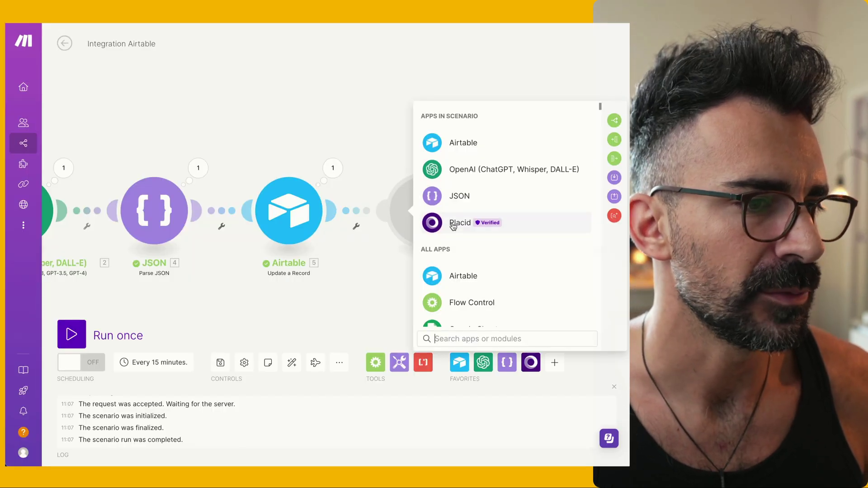
click(457, 224)
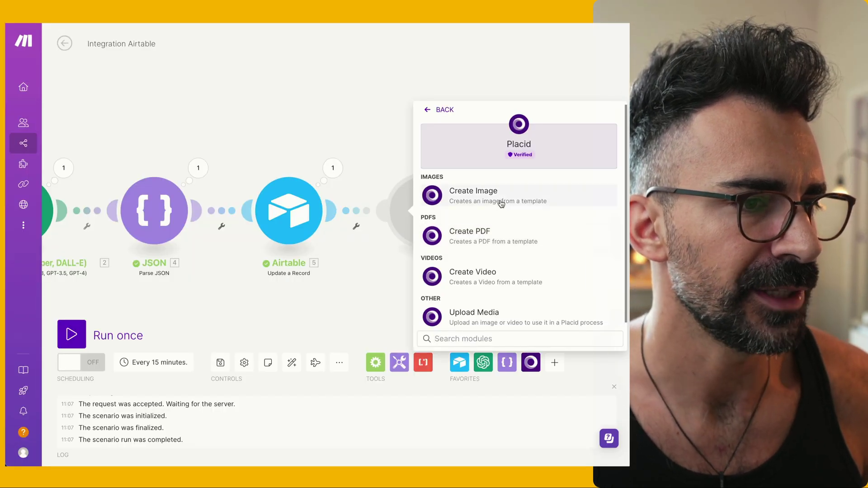
click(500, 200)
click(362, 187)
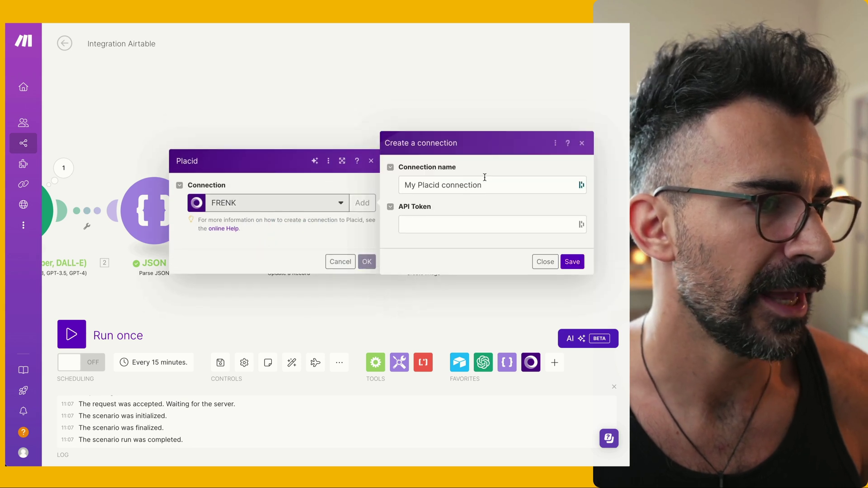
triple_click(488, 170)
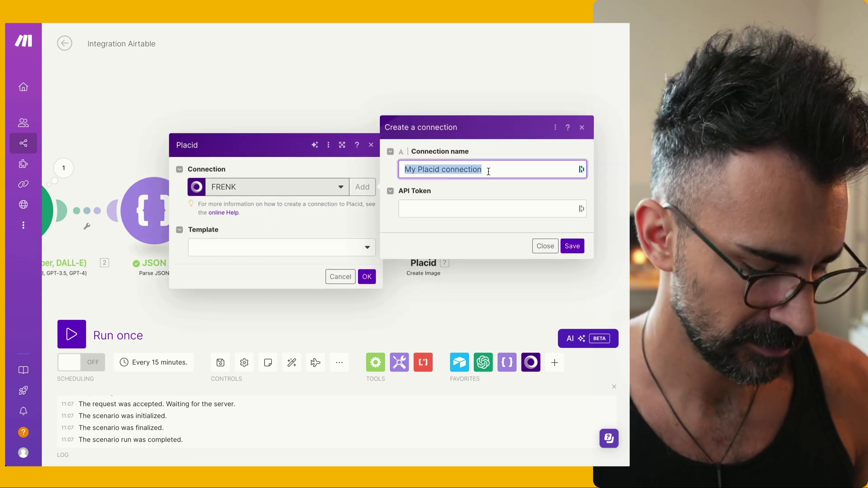
text(DEMO Post)
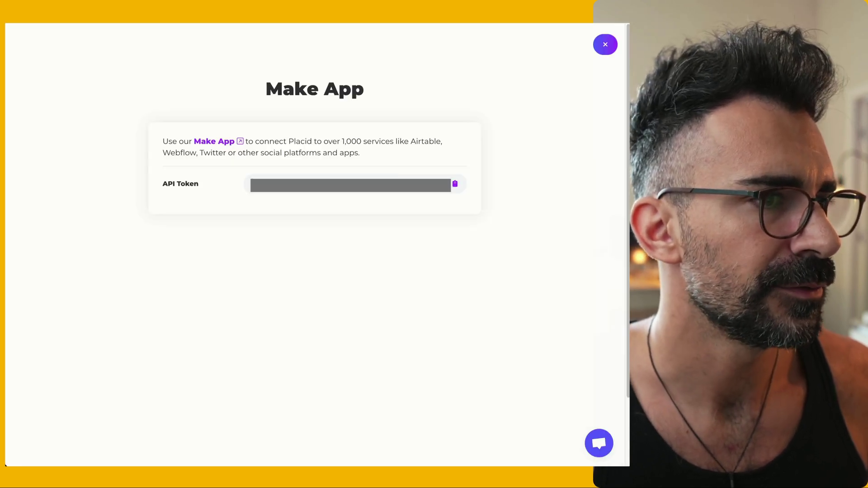
Copy the API token from the Tutorial Post template's Make integration details
click(605, 45)
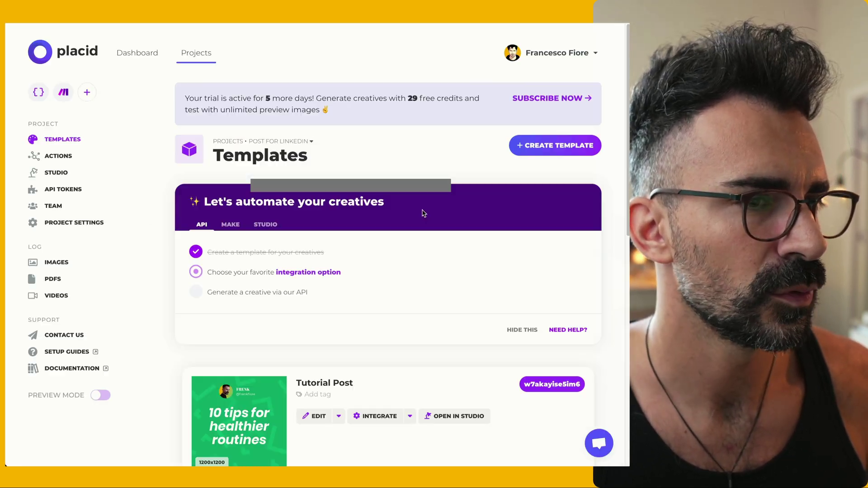
scroll(324, 362, down, 3)
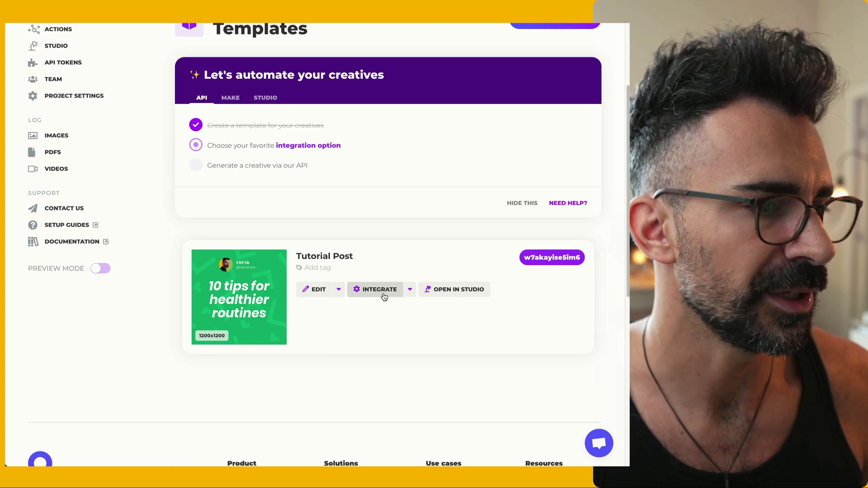
click(409, 290)
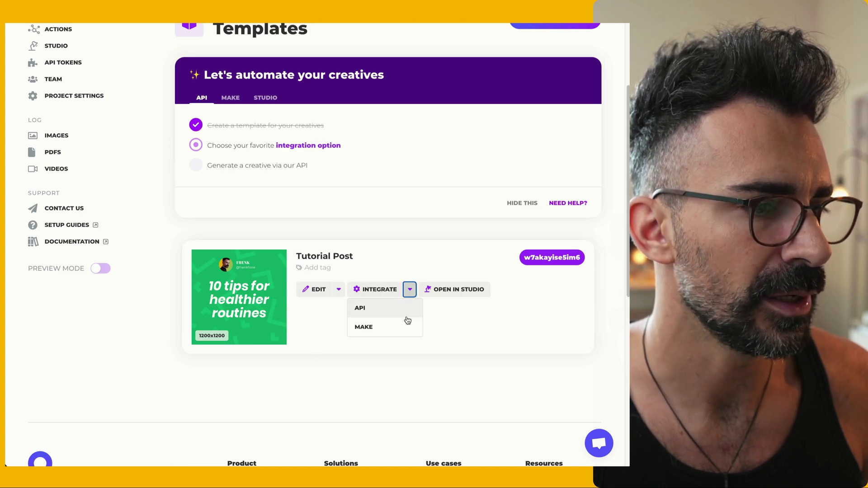
click(406, 328)
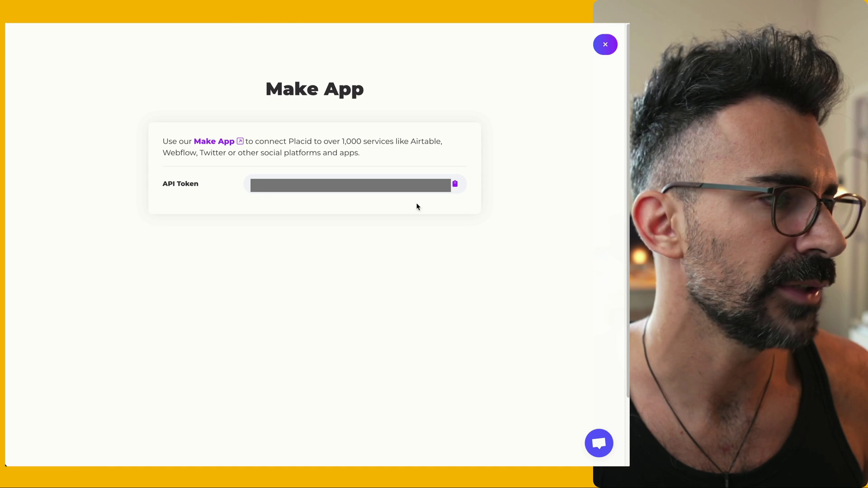
click(455, 183)
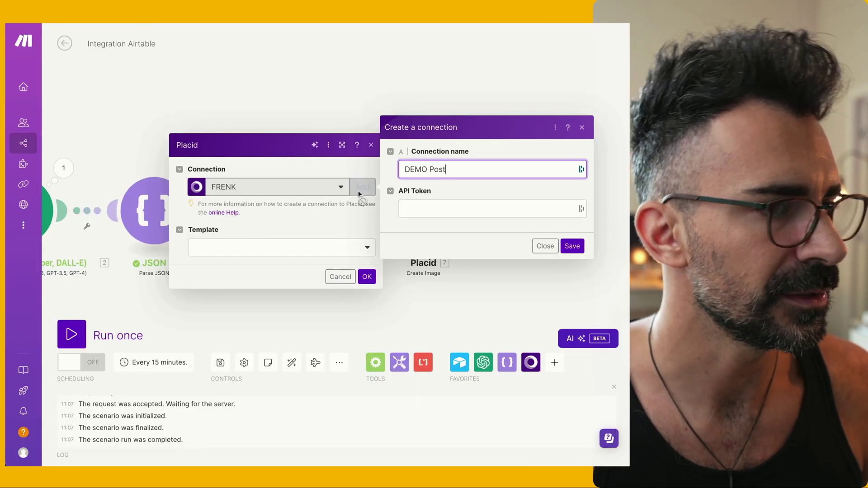
click(418, 203)
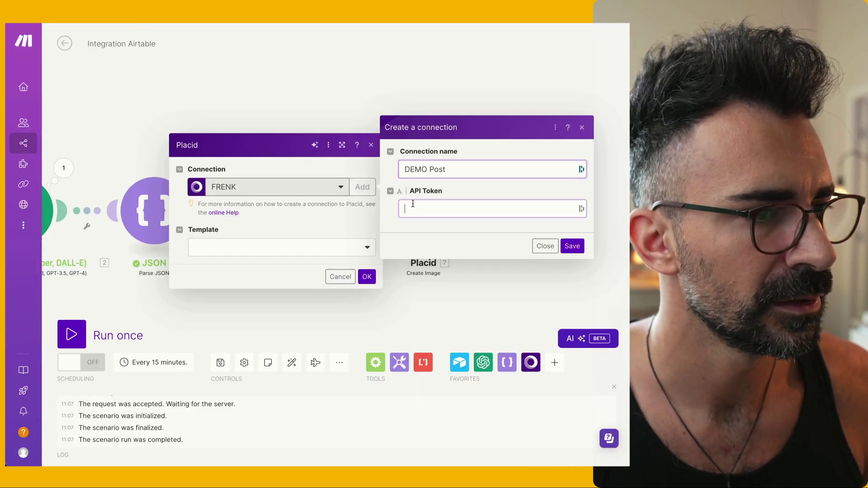
Save the DEMO Post connection, choose the Tutorial Post template, and map Post Idea into Title Text
click(573, 247)
click(258, 248)
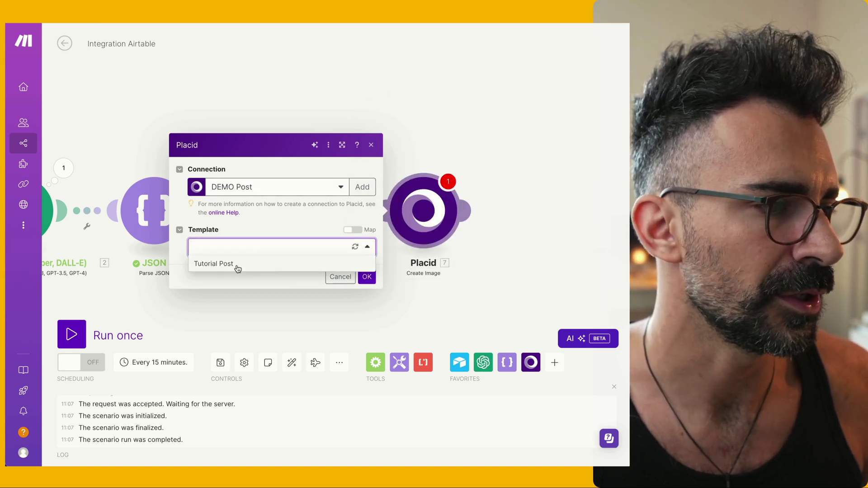
click(237, 269)
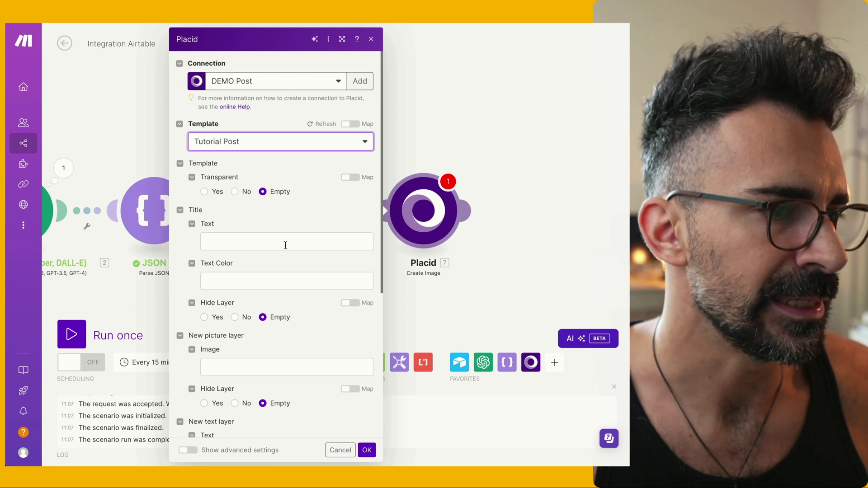
scroll(286, 245, down, 1)
click(225, 237)
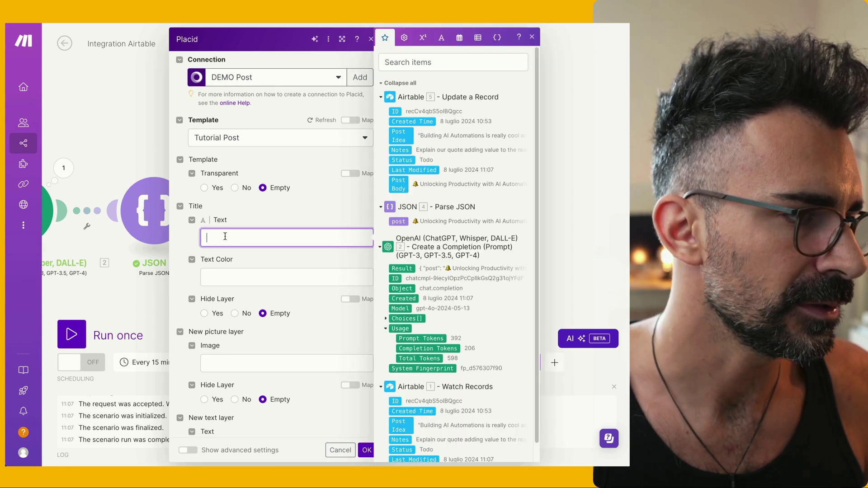
click(406, 140)
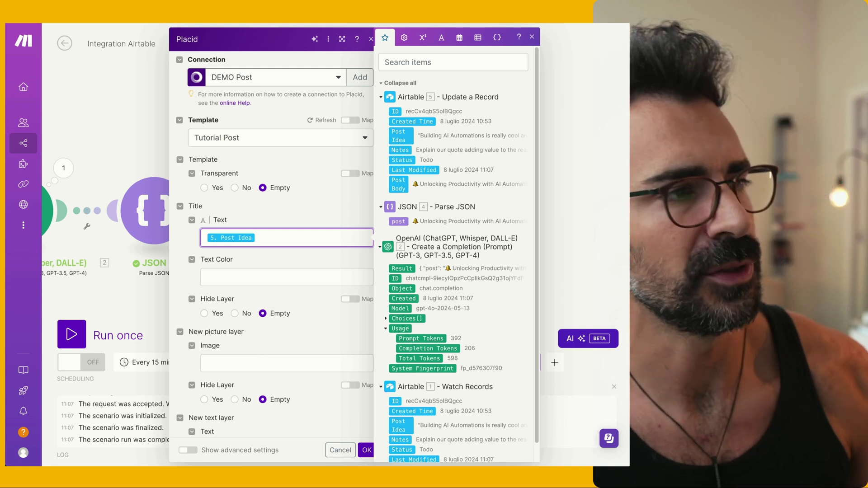
Confirm the first Airtable record is still Todo, then run the scenario once
key(ctrl+Tab)
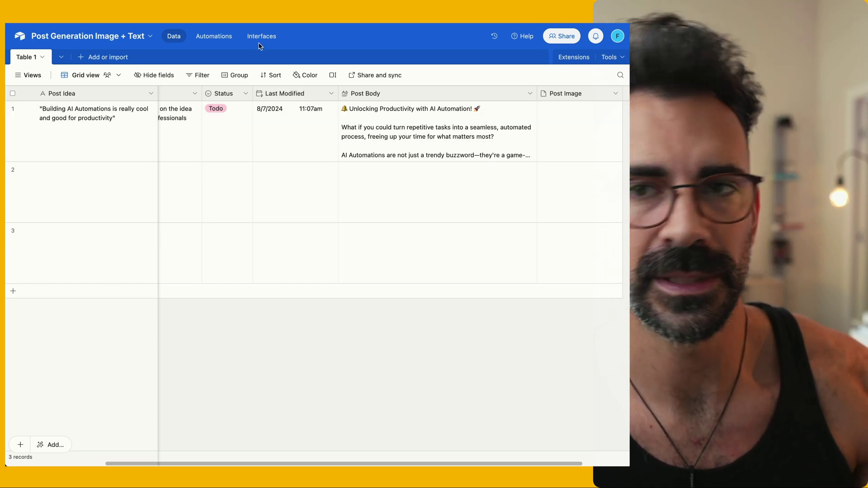
key(ctrl+Tab)
key(ctrl+Tab)
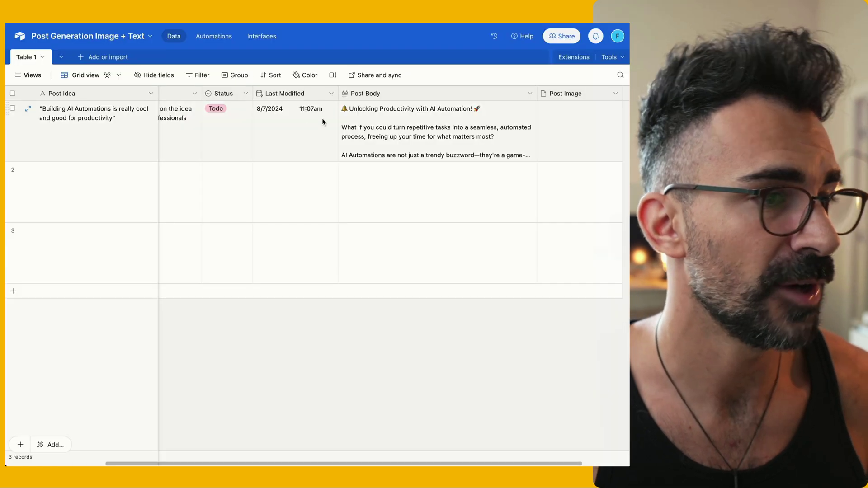
click(224, 113)
click(235, 125)
click(243, 116)
click(242, 116)
click(243, 120)
key(ctrl+Tab)
click(73, 335)
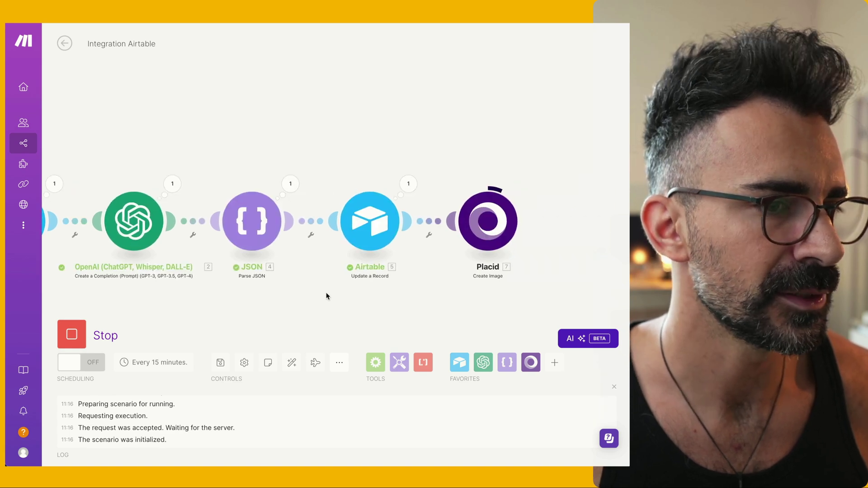
Open the Placid module's generated Image URL to preview the quote image
click(441, 184)
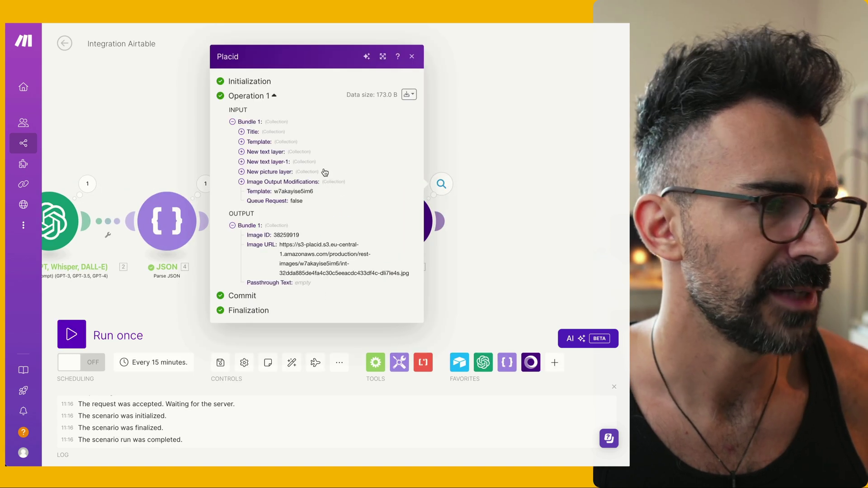
drag(280, 245, 414, 273)
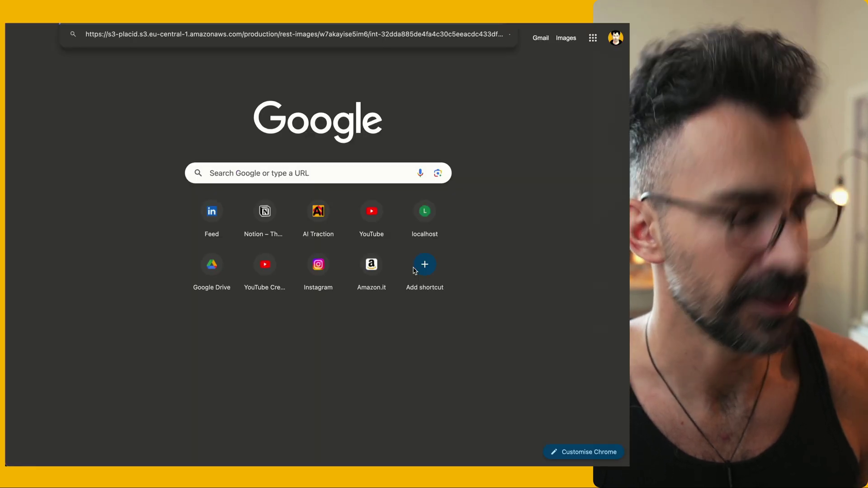
key(Return)
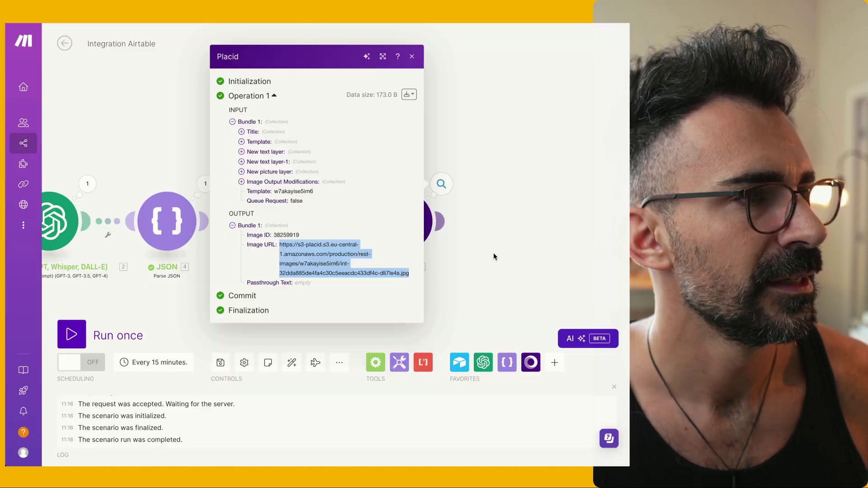
click(498, 213)
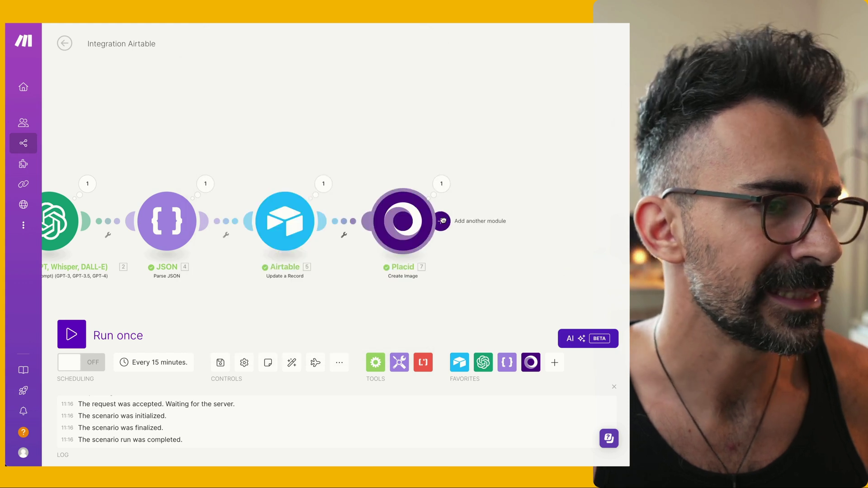
Add an Airtable module after Placid and choose its update-record action
click(447, 221)
click(356, 156)
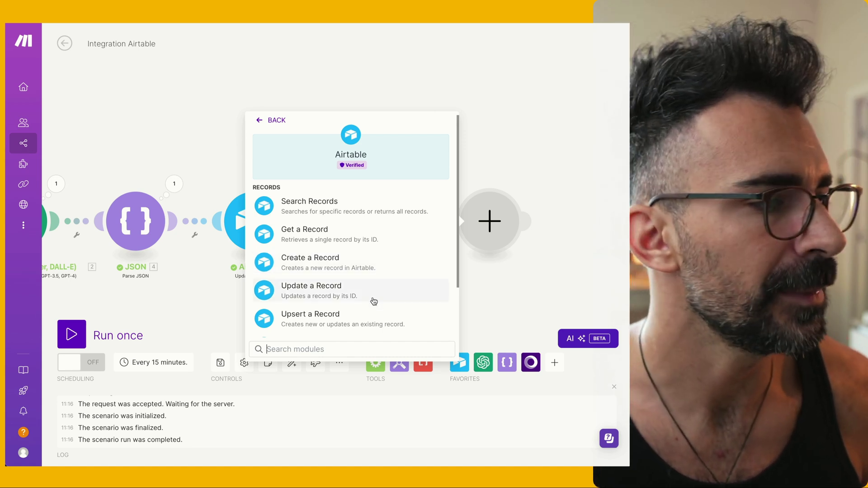
click(373, 294)
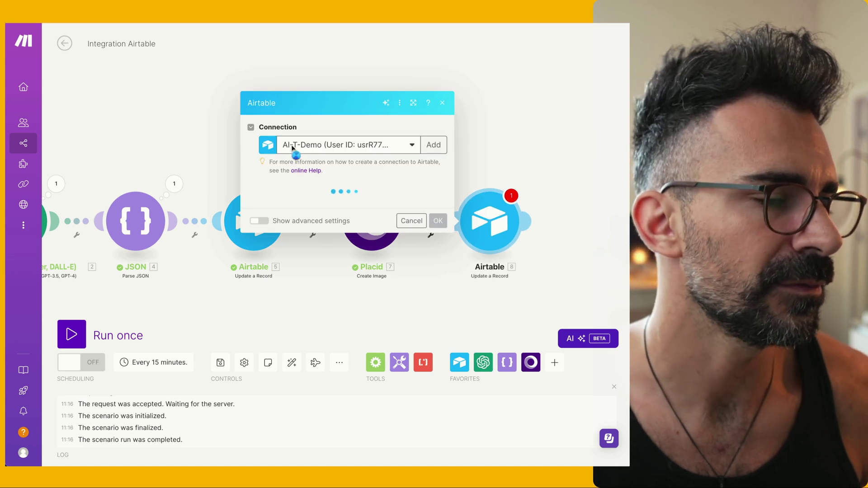
Target Table 1 of the Post Generation Image + Text base, mapping the earlier record ID
click(325, 206)
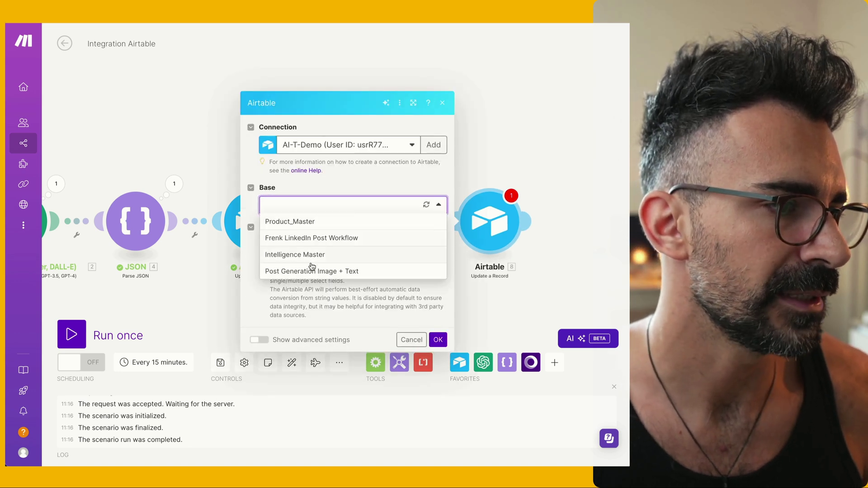
click(312, 272)
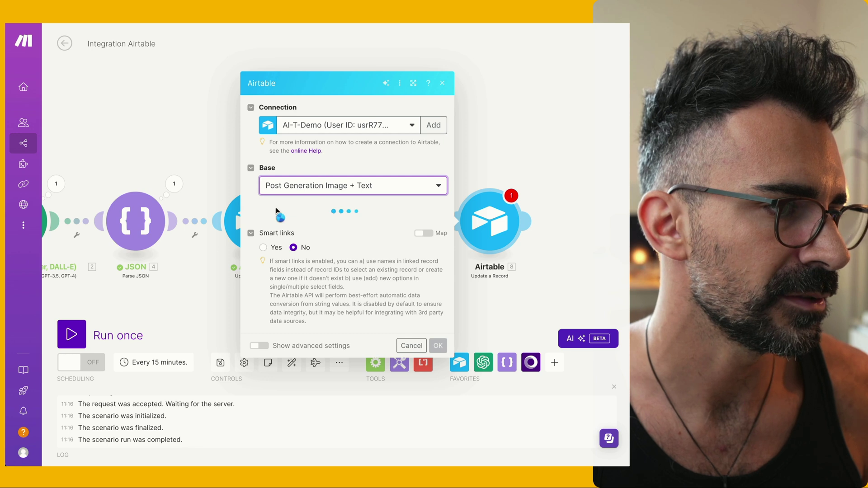
click(312, 223)
click(310, 239)
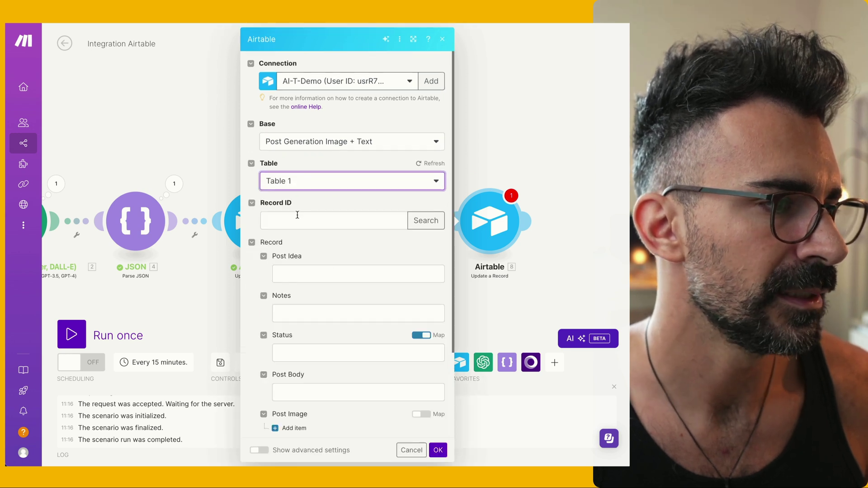
click(296, 216)
scroll(585, 144, down, 1)
click(534, 402)
Map Placid's Image URL into Post Image, set Status to Done, and save the module
scroll(384, 316, down, 5)
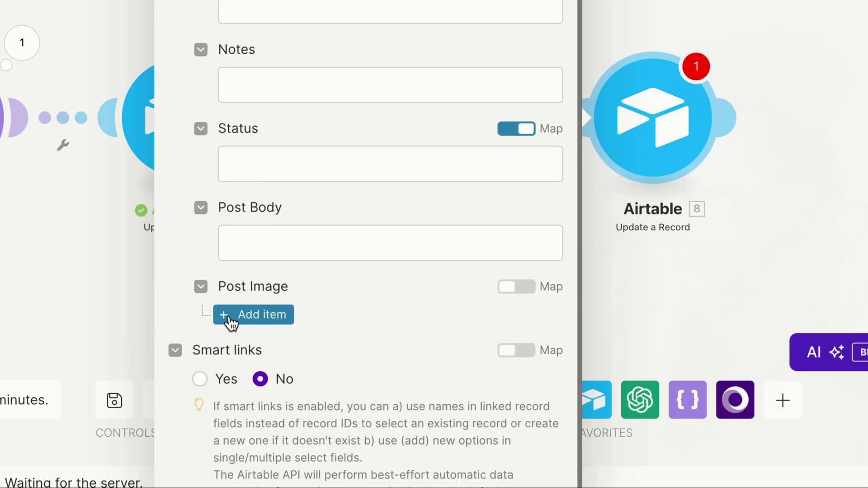
click(227, 317)
click(336, 333)
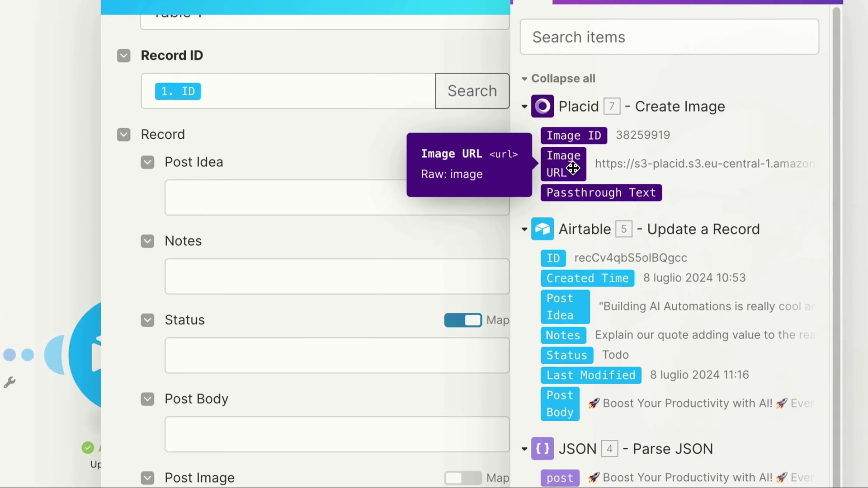
drag(572, 168, 351, 486)
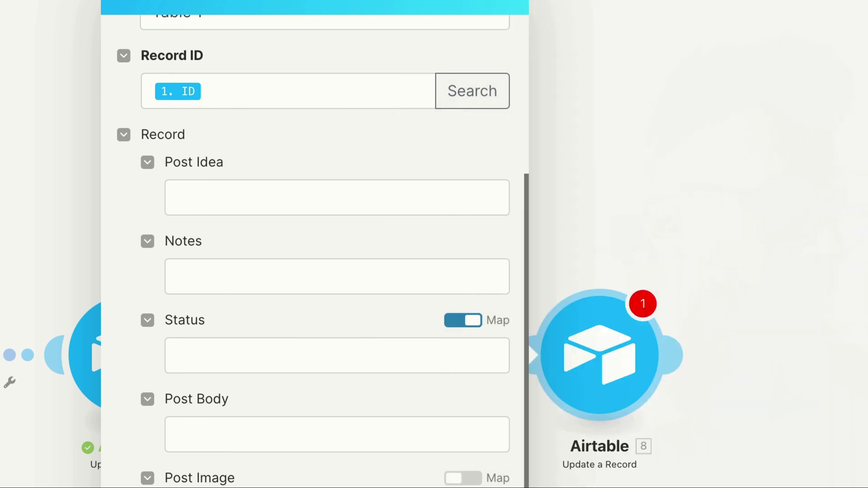
scroll(350, 450, down, 4)
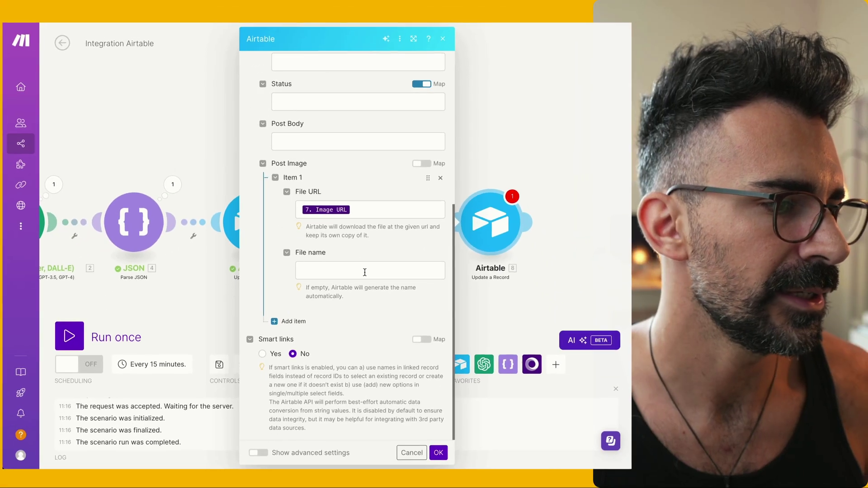
scroll(346, 470, up, 2)
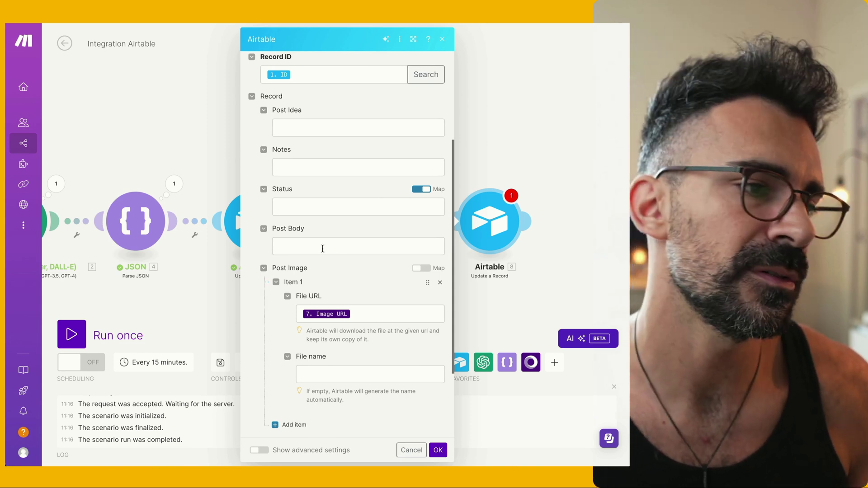
click(316, 203)
text(Done)
click(335, 194)
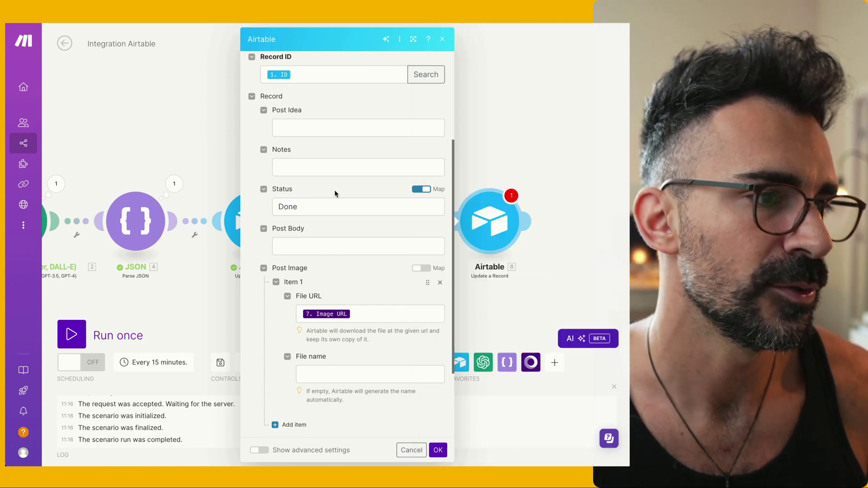
click(437, 451)
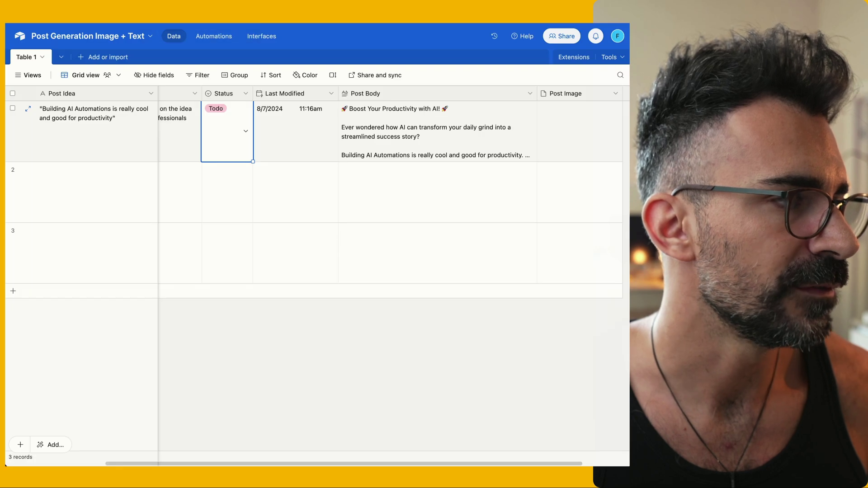
Switch the first record's Status to In progress and back to Todo, then check Post Body and Post Image
click(216, 110)
click(233, 174)
click(234, 161)
click(218, 157)
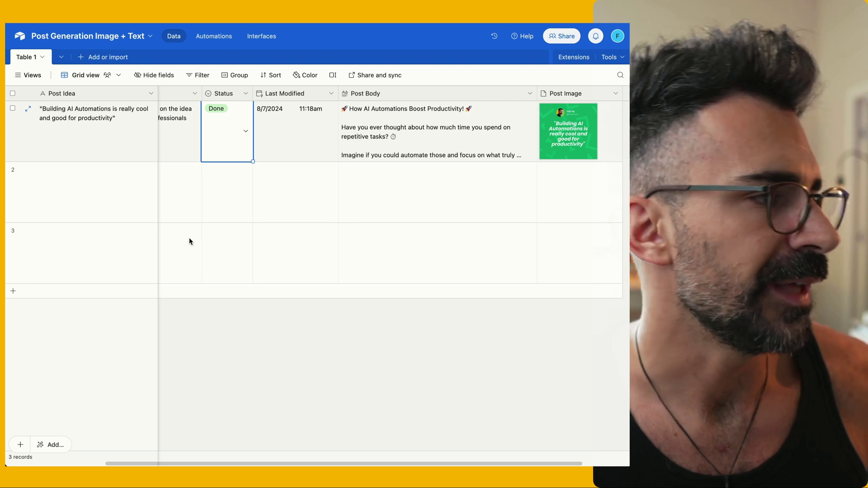
drag(358, 221, 425, 147)
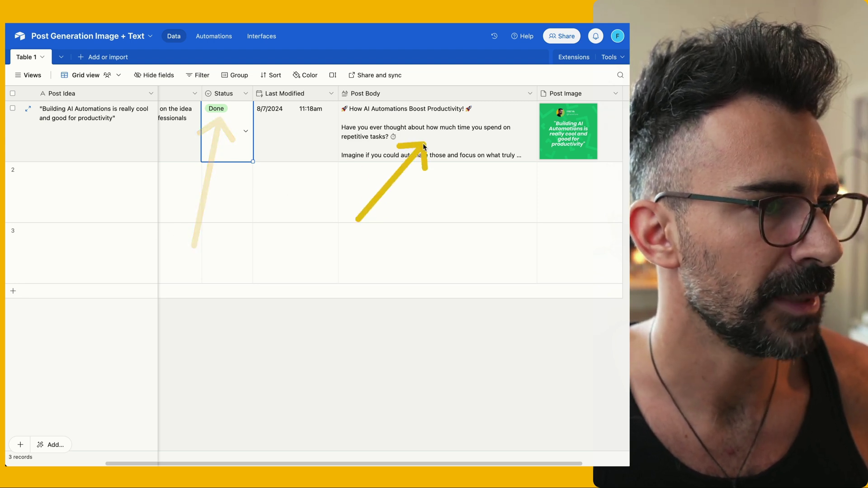
drag(569, 233, 568, 144)
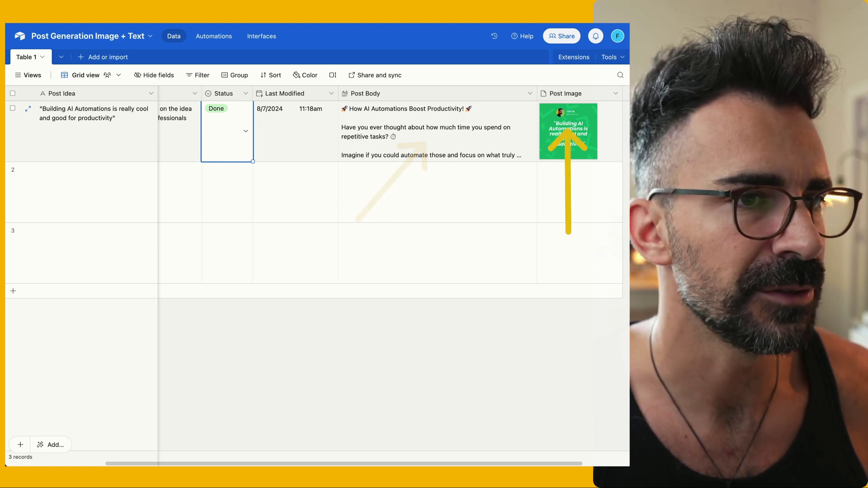
click(28, 108)
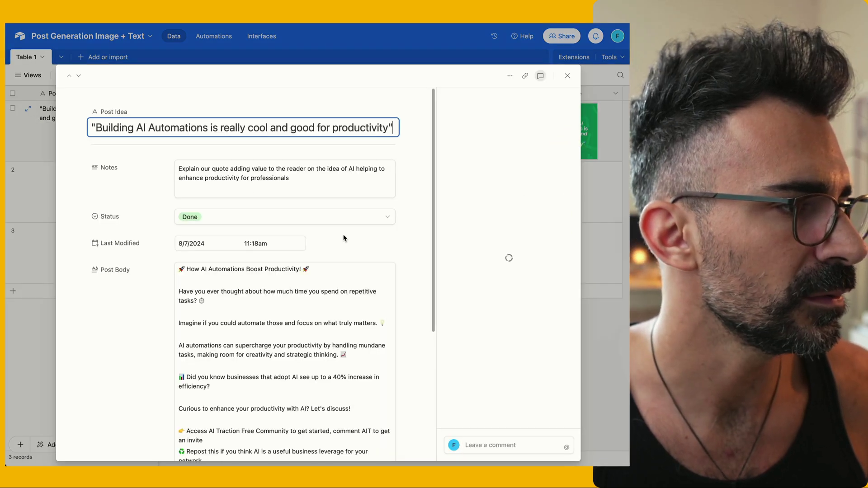
scroll(335, 254, down, 5)
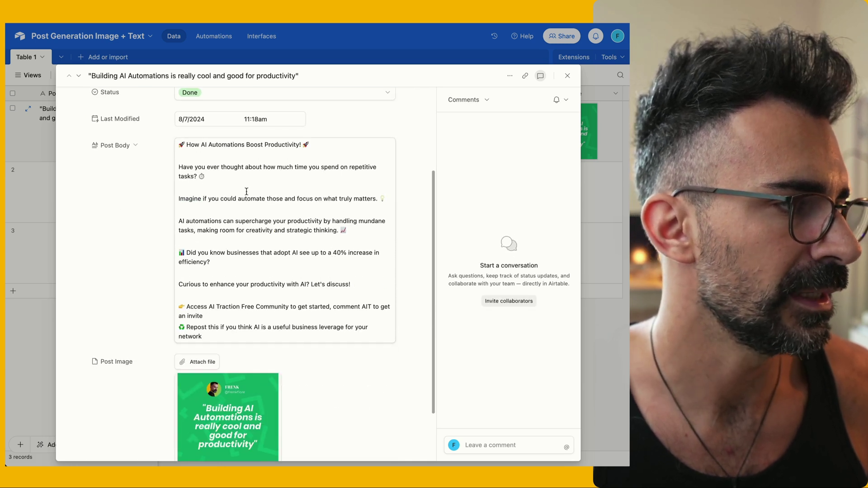
scroll(227, 162, down, 2)
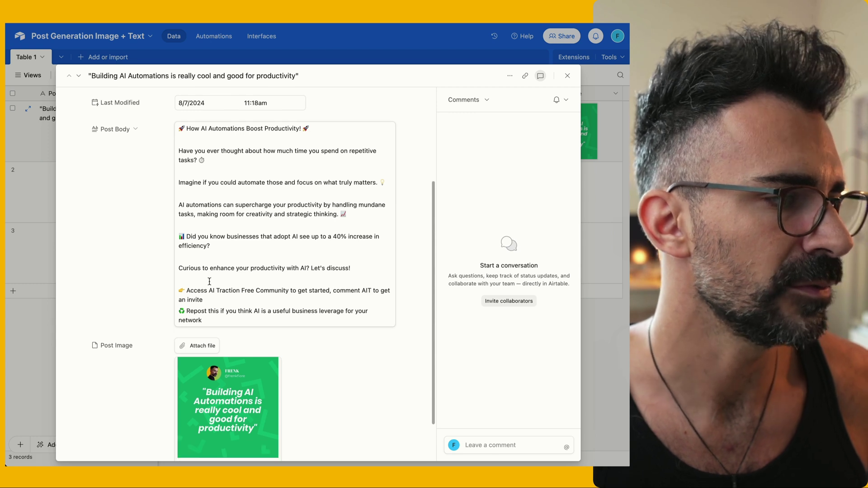
scroll(246, 284, down, 2)
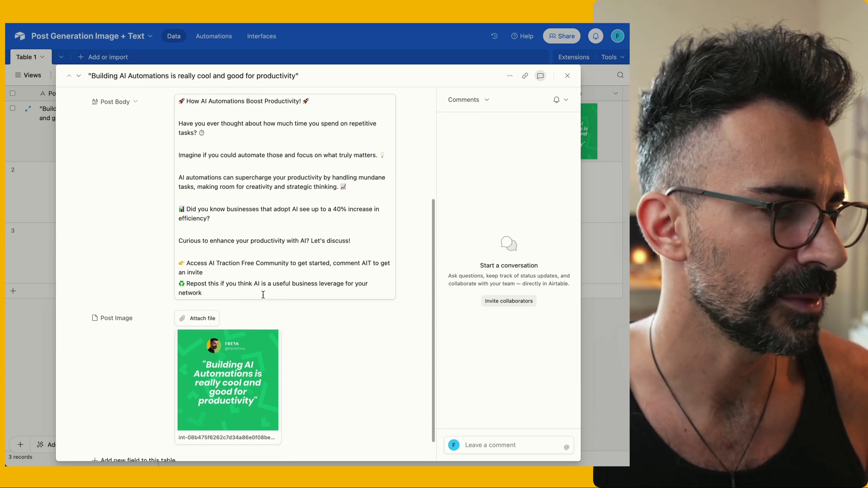
click(246, 330)
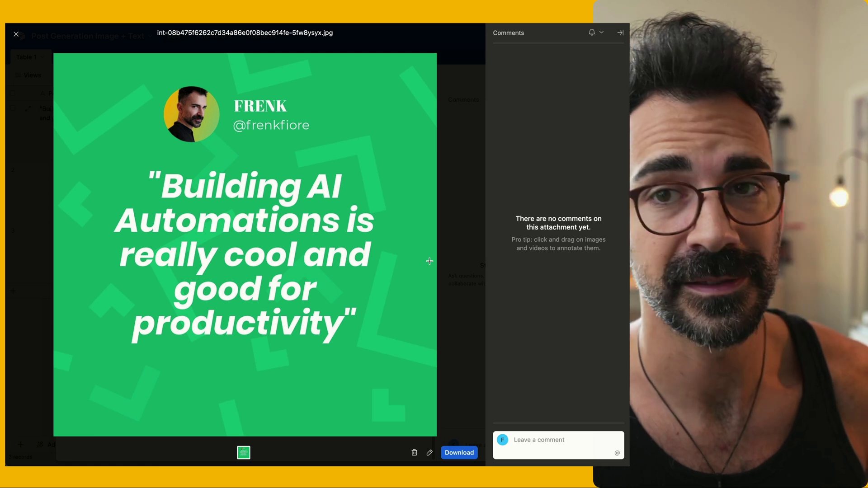
click(17, 35)
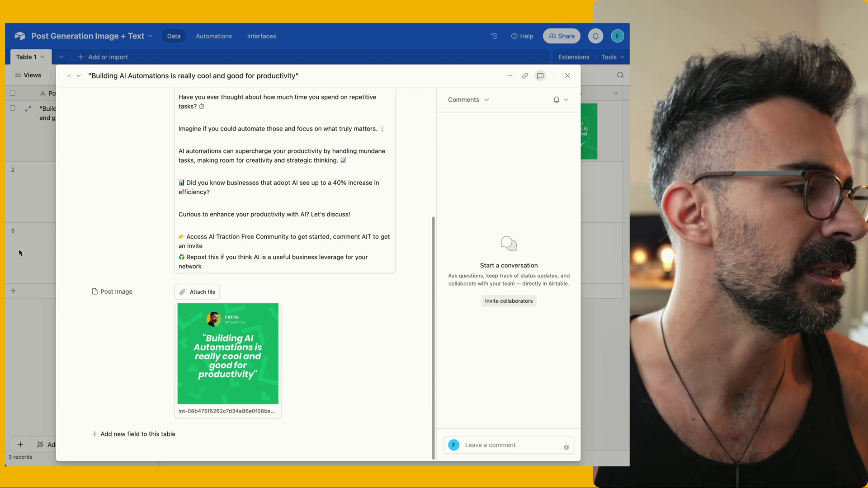
click(568, 77)
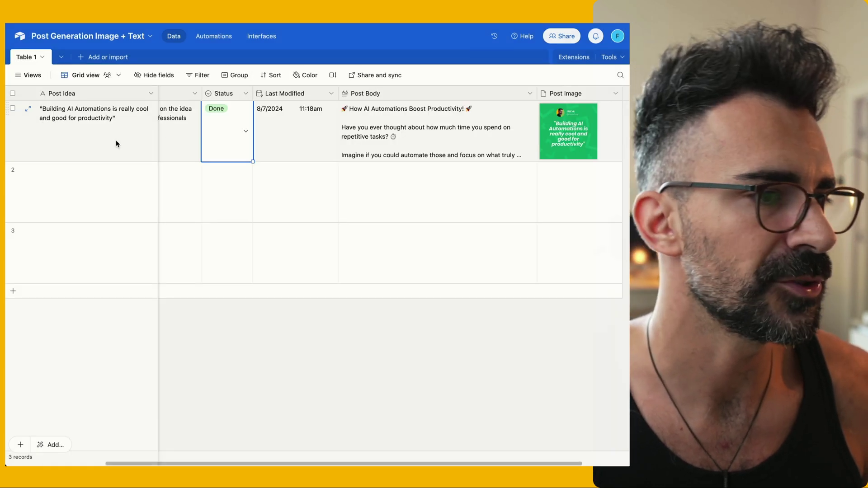
Enter "I Love to play with AI, it's magic" as row 2's Post Idea
scroll(317, 141, left, 3)
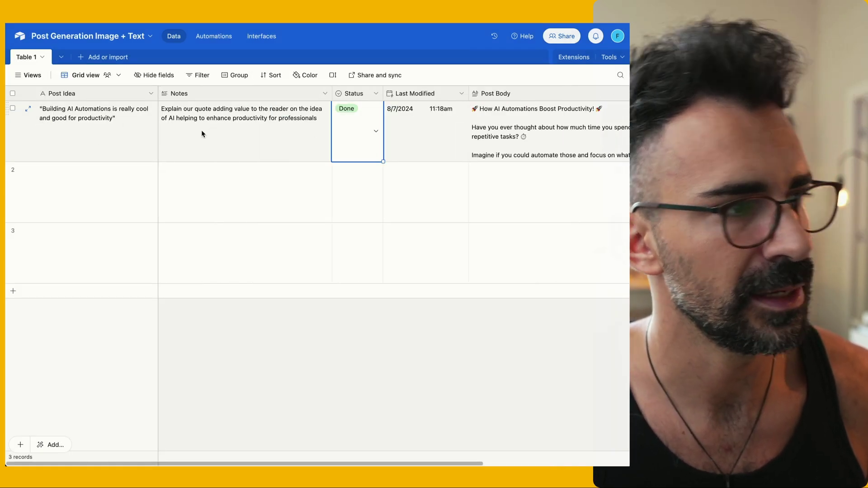
scroll(285, 135, right, 1)
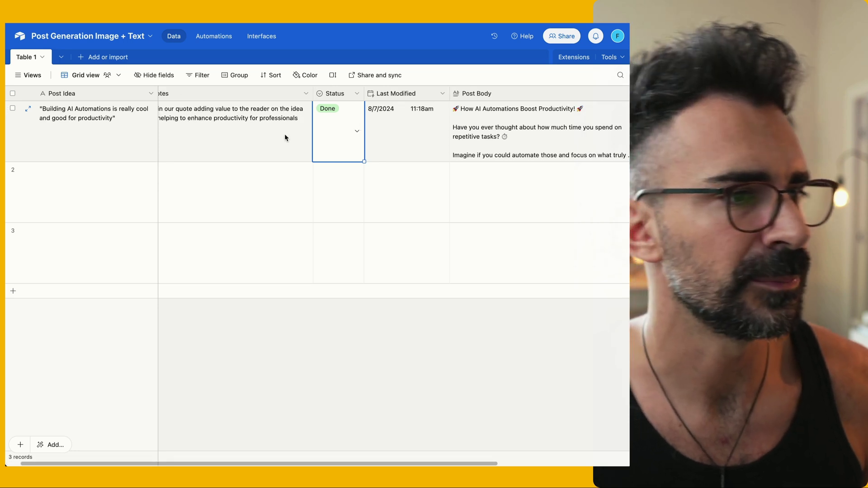
scroll(266, 135, left, 1)
scroll(266, 135, right, 5)
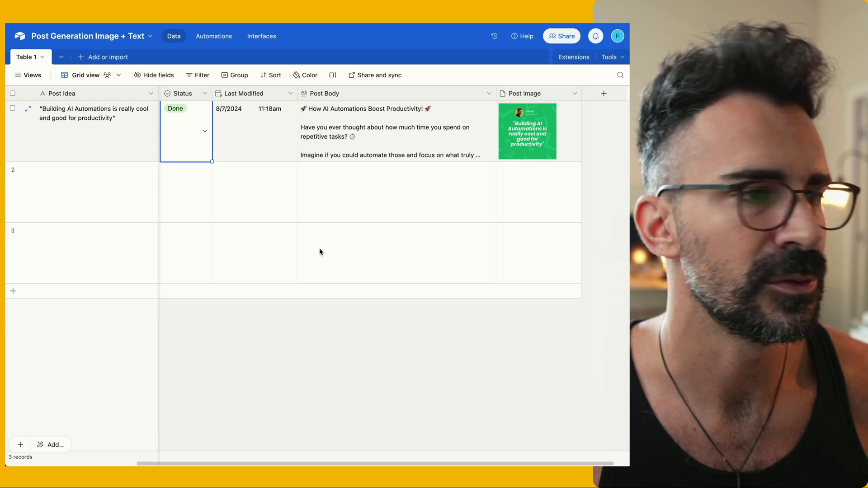
drag(320, 251, 358, 140)
drag(526, 244, 529, 146)
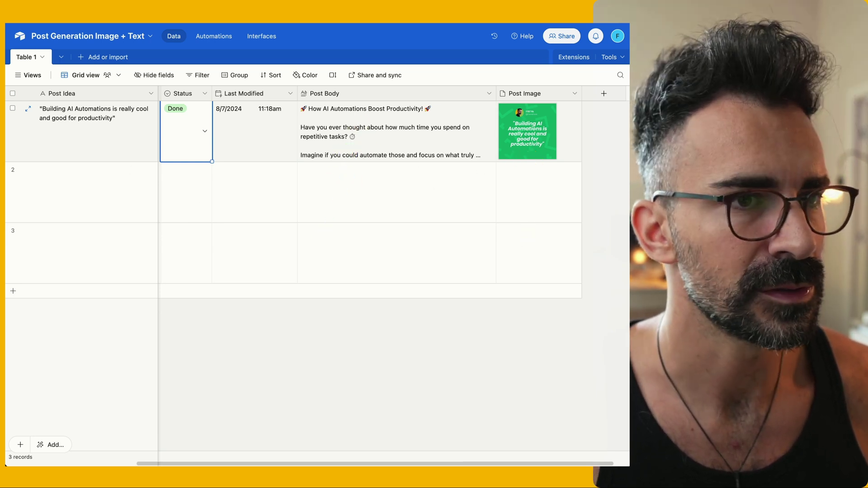
scroll(325, 182, left, 5)
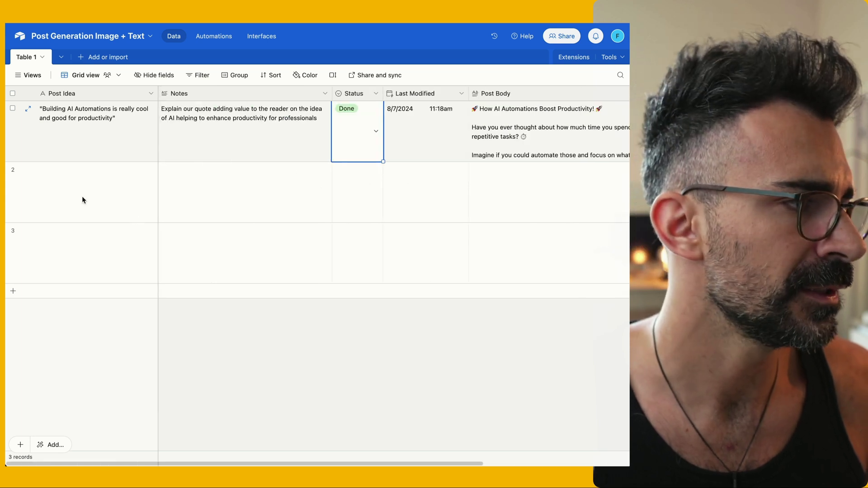
double_click(80, 182)
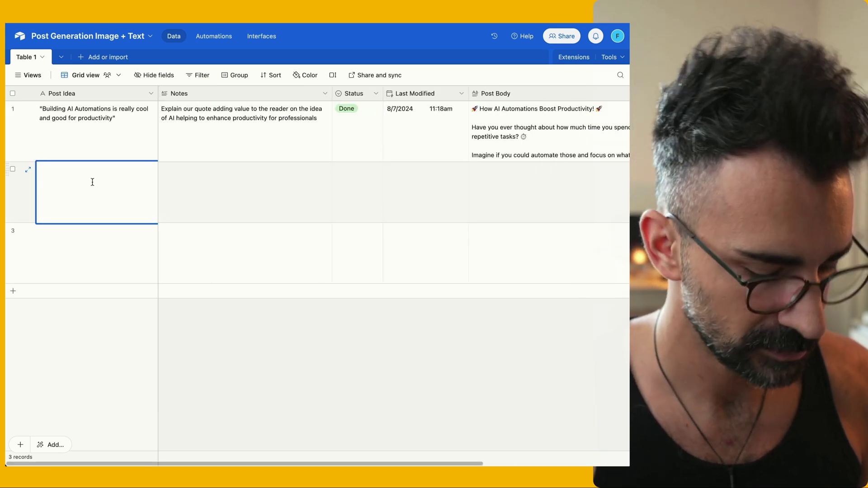
text("I)
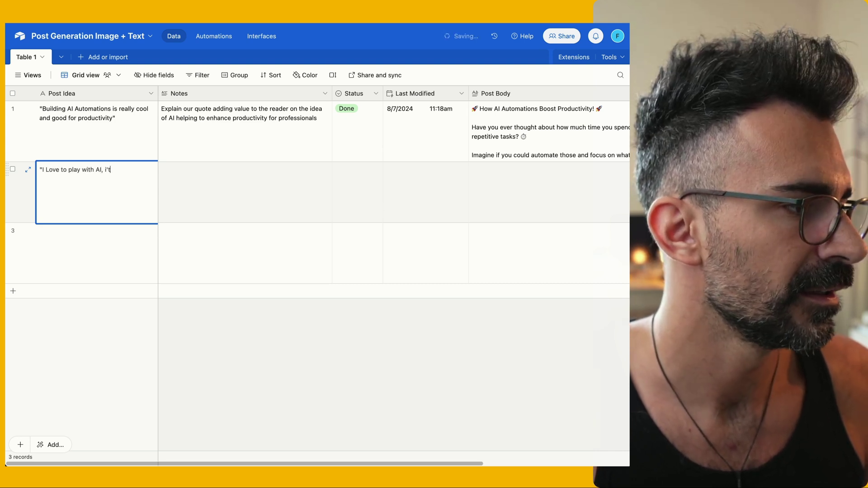
text( Love to play with AI, it's magic")
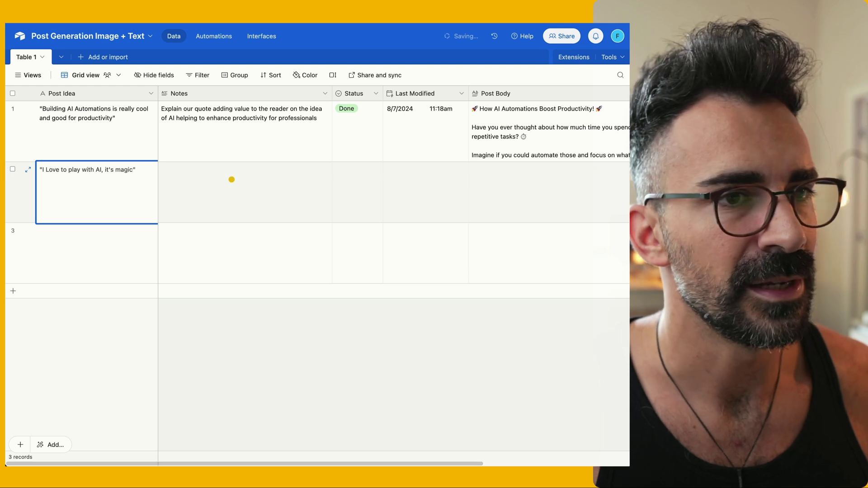
Add a note about AI and creativity to the new record and set its Status to Todo
double_click(203, 189)
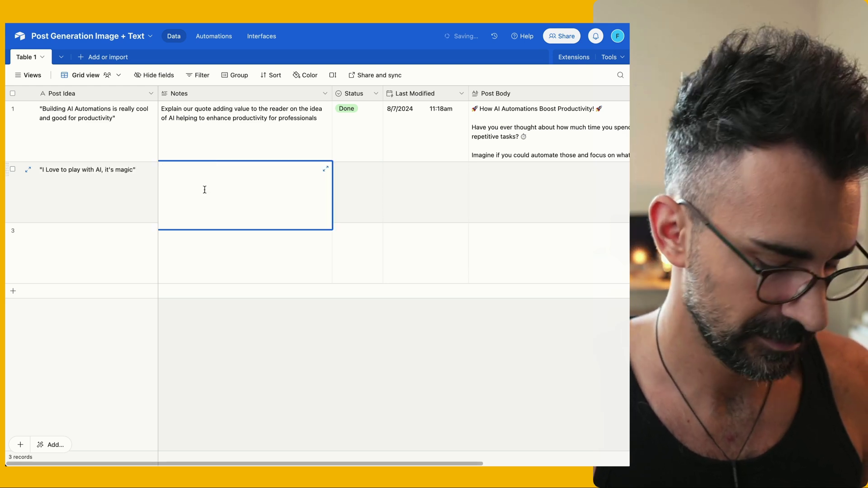
text(Let's talk about how AI can support creativity and it's playf)
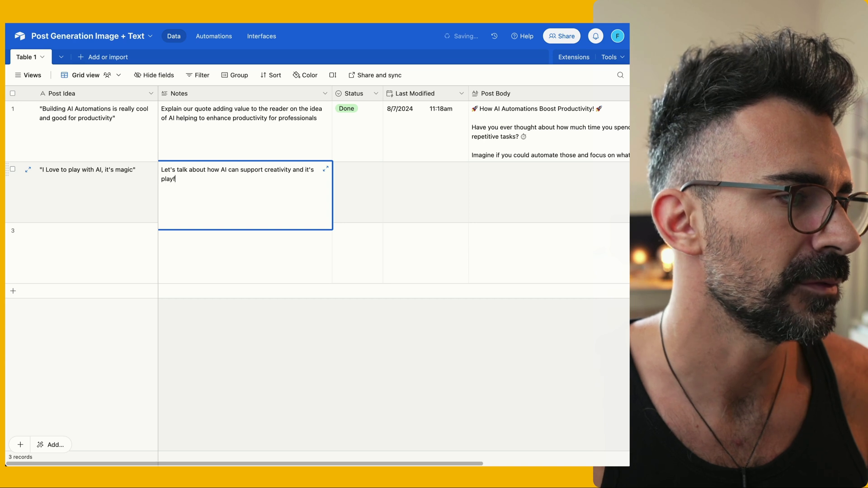
text(ul)
click(368, 184)
click(374, 190)
click(367, 219)
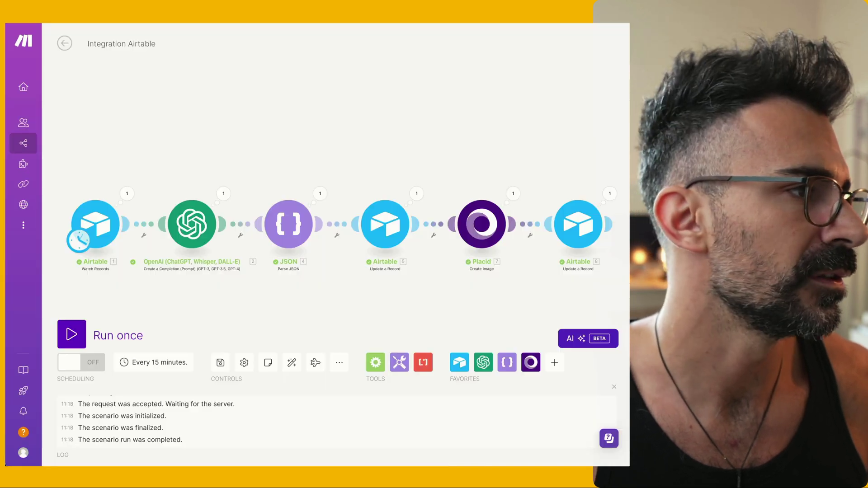
Run the whole scenario once and scroll across to the new record's generated fields
click(73, 335)
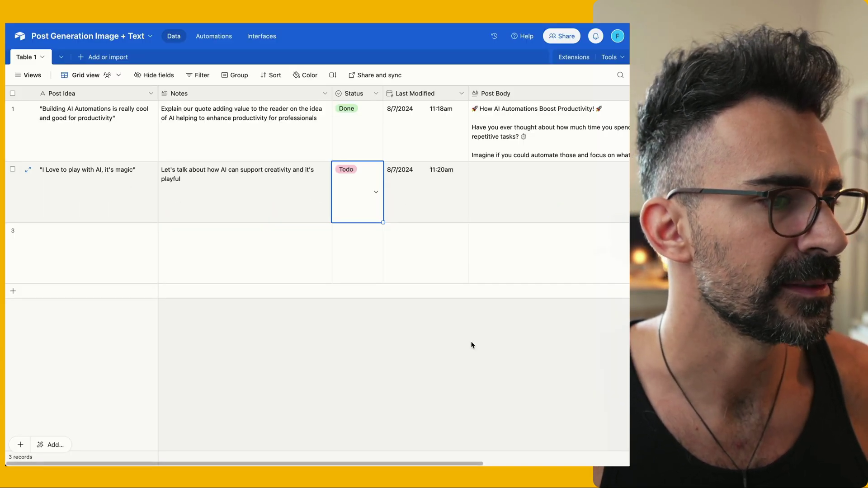
scroll(316, 277, right, 5)
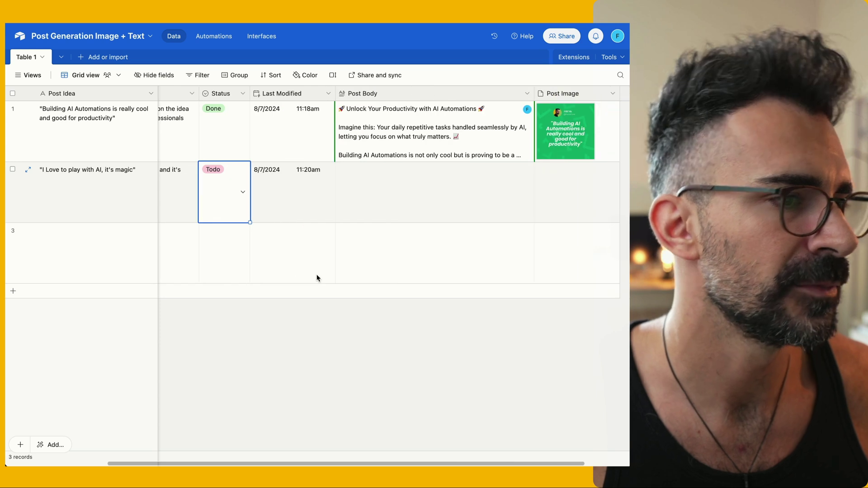
scroll(317, 277, right, 2)
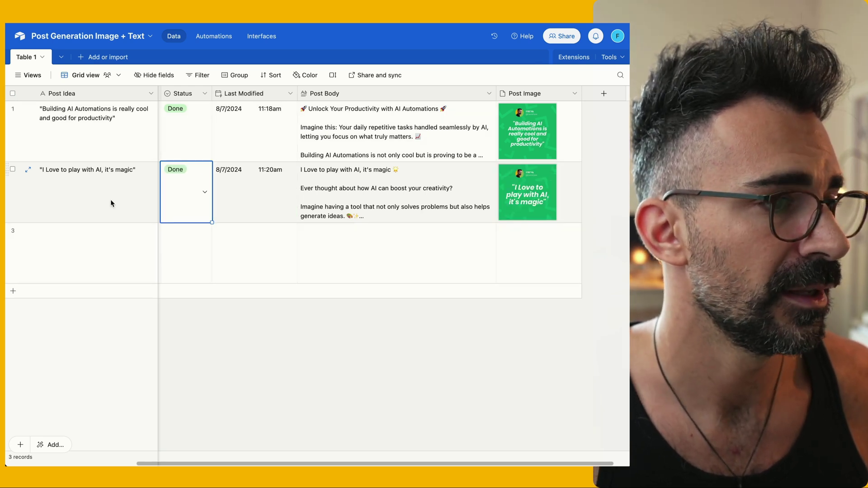
Check row 2's generated Post Body text and its quote image in Airtable
click(468, 174)
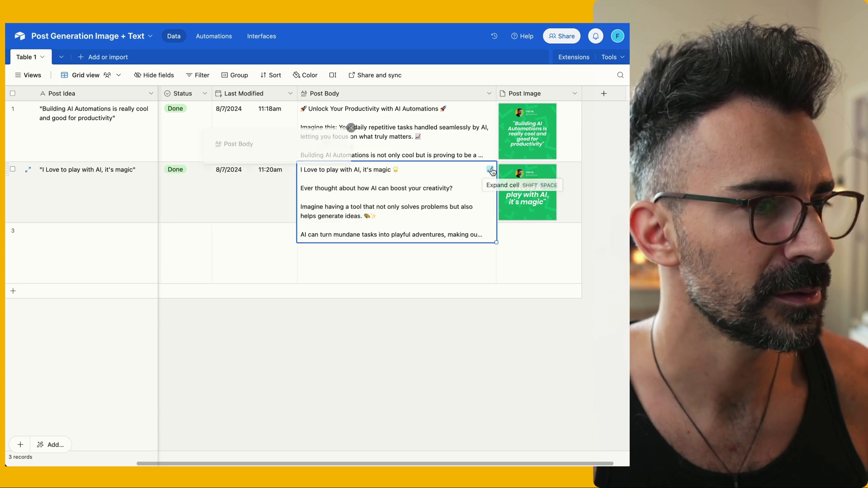
click(490, 169)
key(Escape)
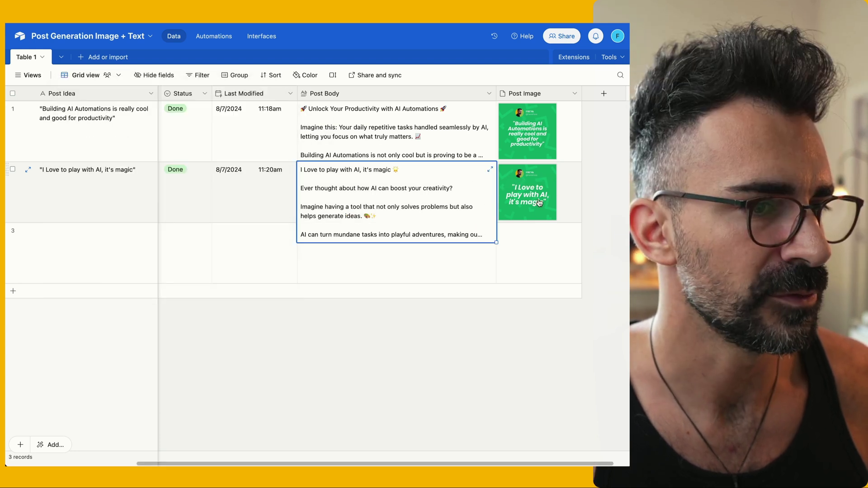
click(538, 210)
click(575, 171)
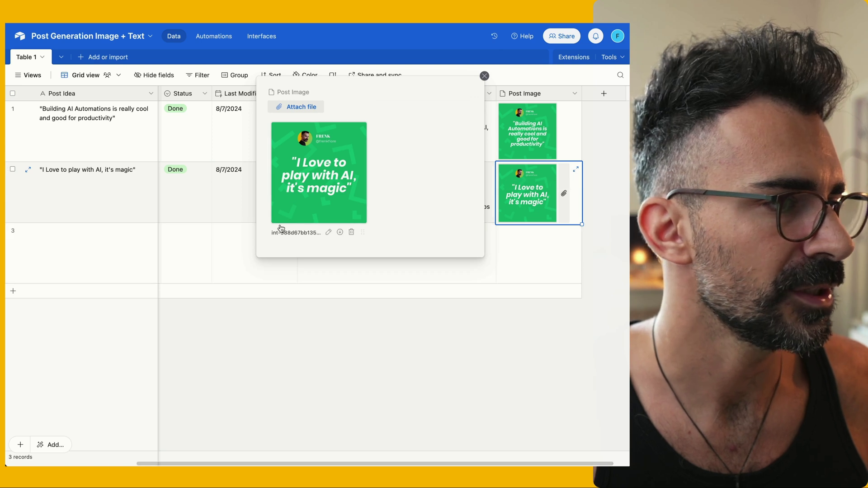
click(339, 320)
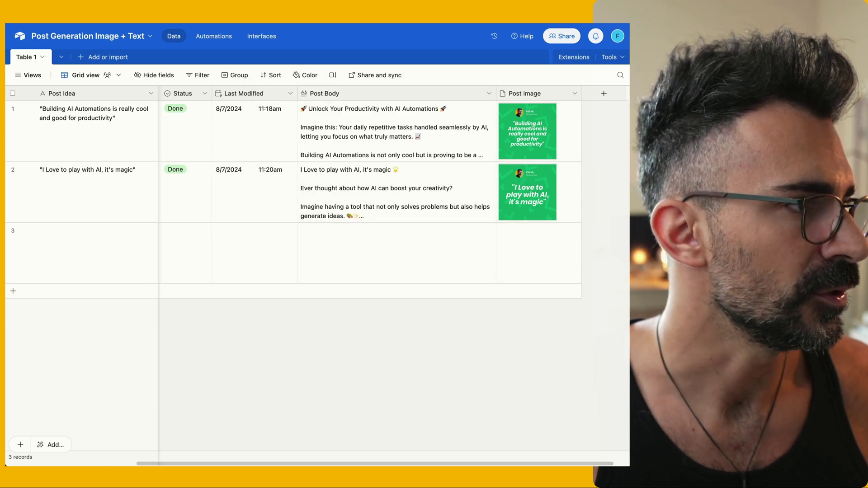
click(150, 21)
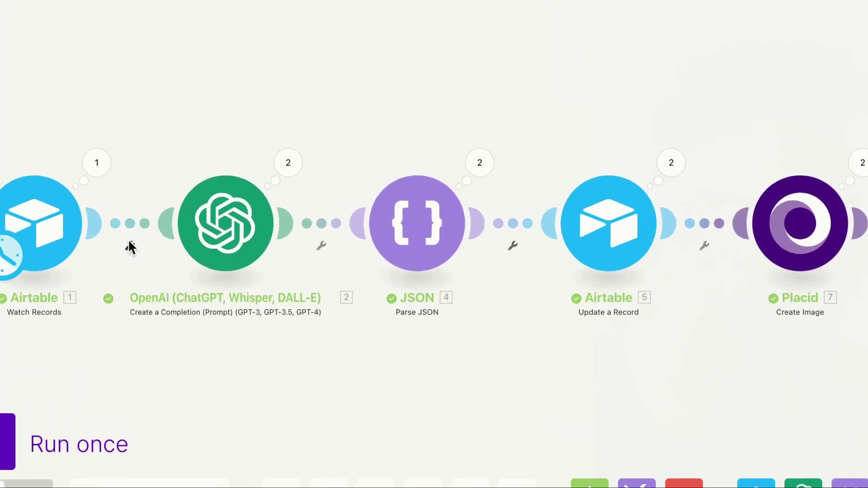
Add an 'is TODO' filter after Watch Records requiring 1. Status Equal to 'Todo'
click(128, 243)
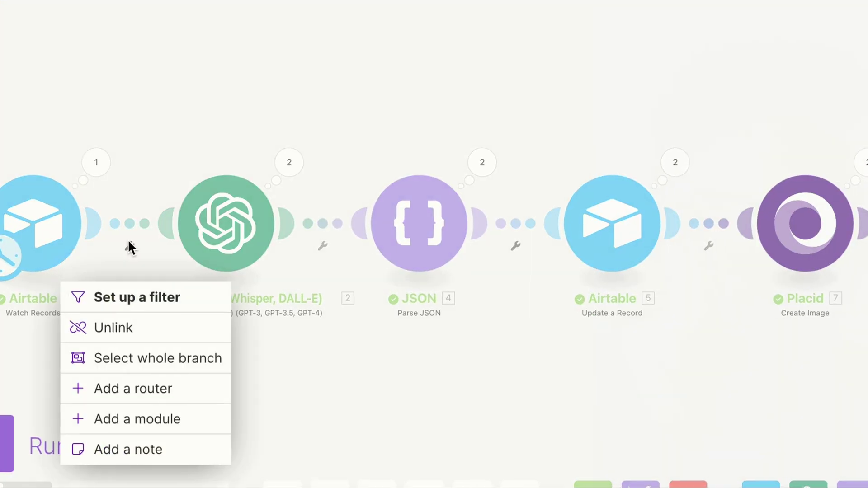
click(133, 295)
click(265, 141)
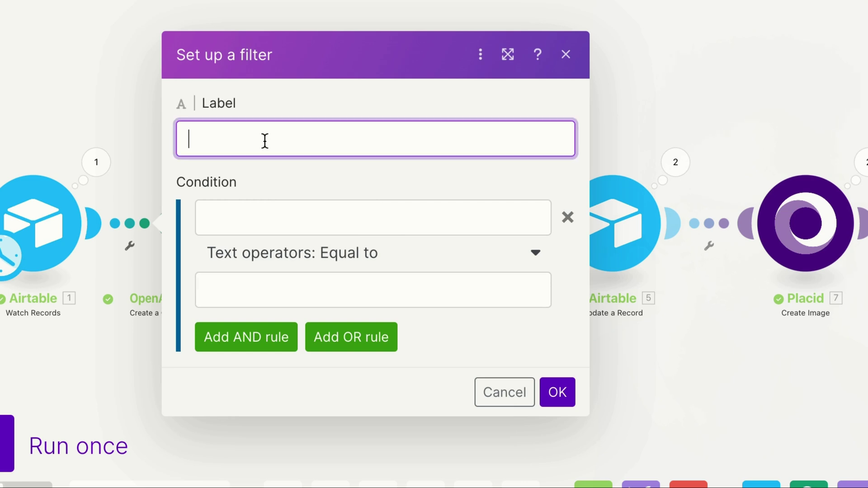
text(is TODO)
click(269, 217)
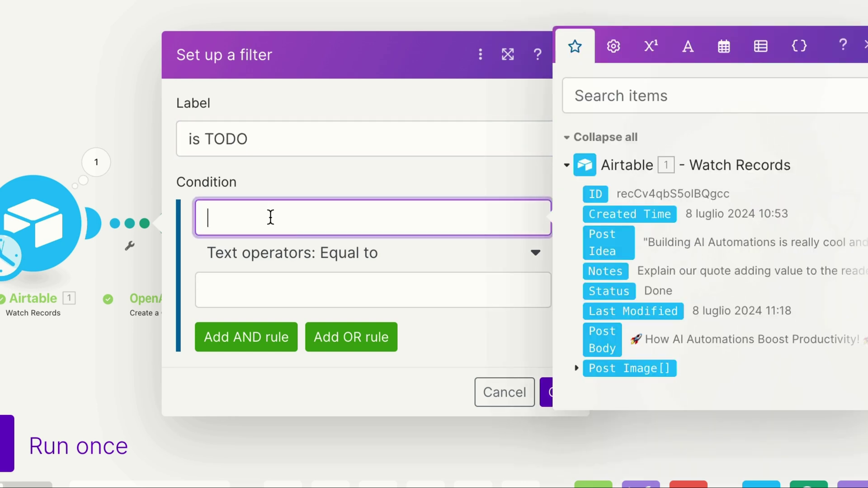
click(614, 292)
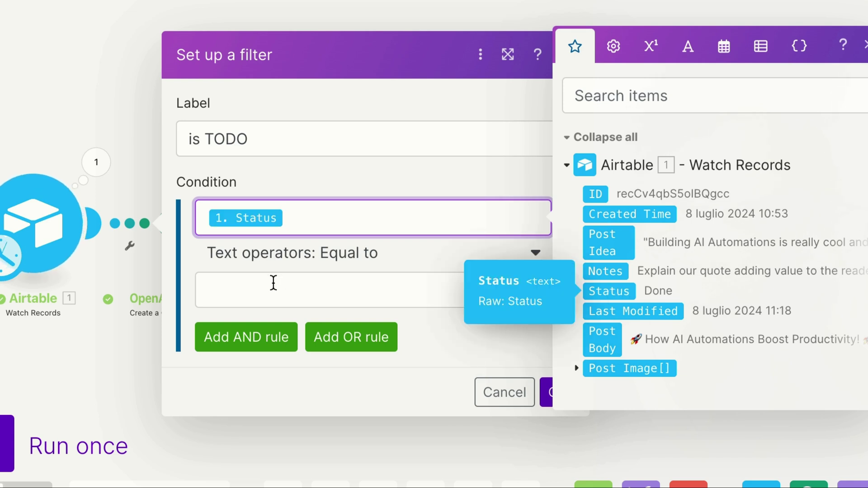
click(271, 284)
text(To)
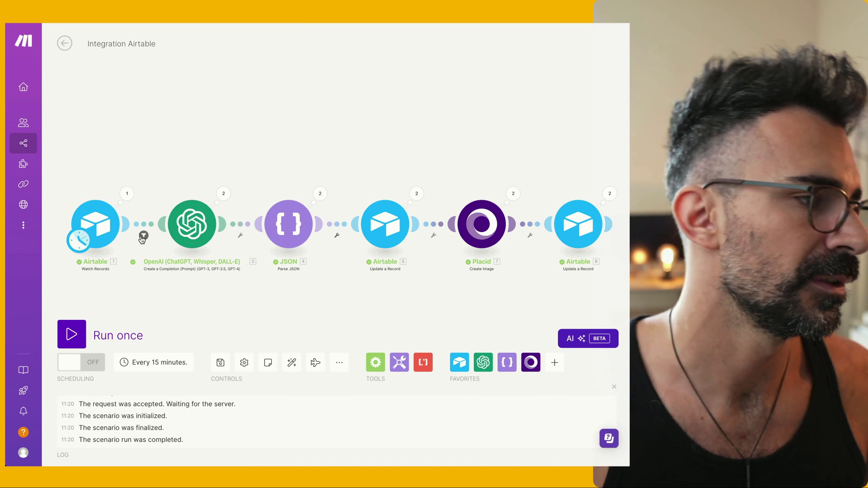
key(ctrl+Tab)
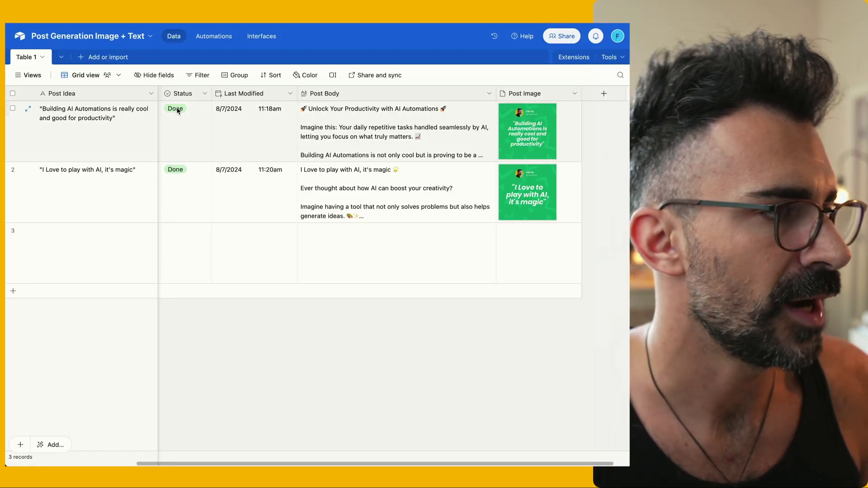
click(184, 177)
click(186, 174)
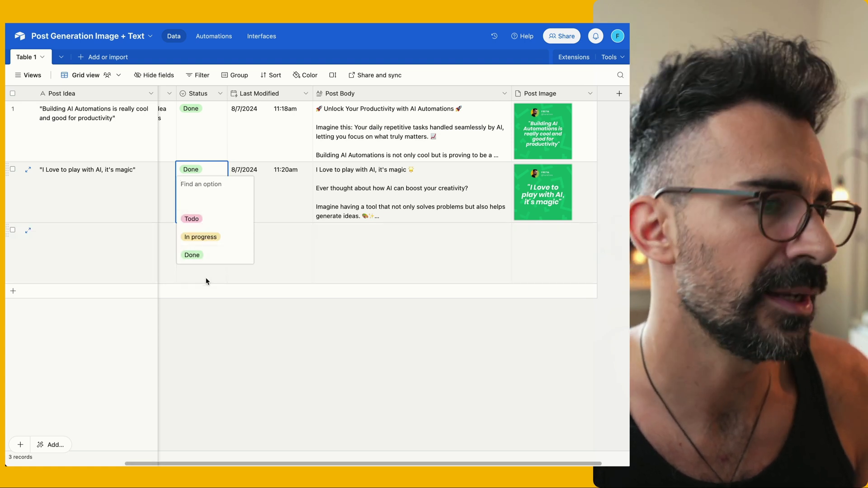
key(Escape)
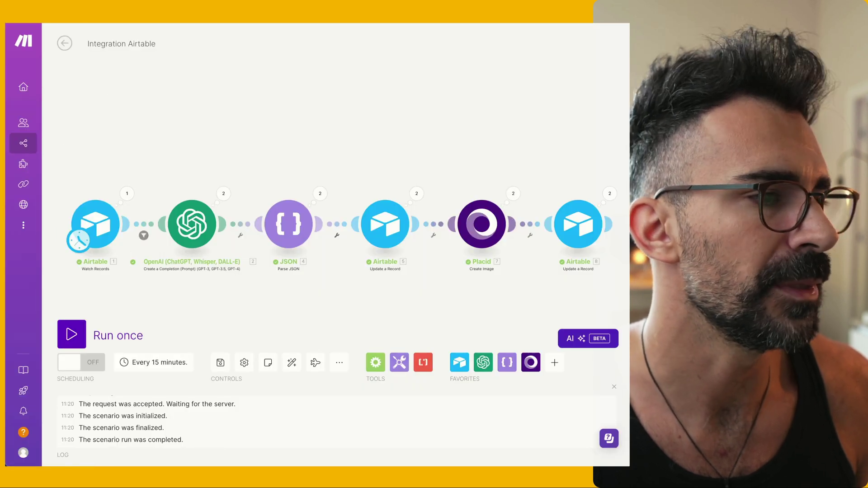
Save changes to Integration Airtable, then open Auto-Publish on Social Media - With Scheduling for editing
click(64, 43)
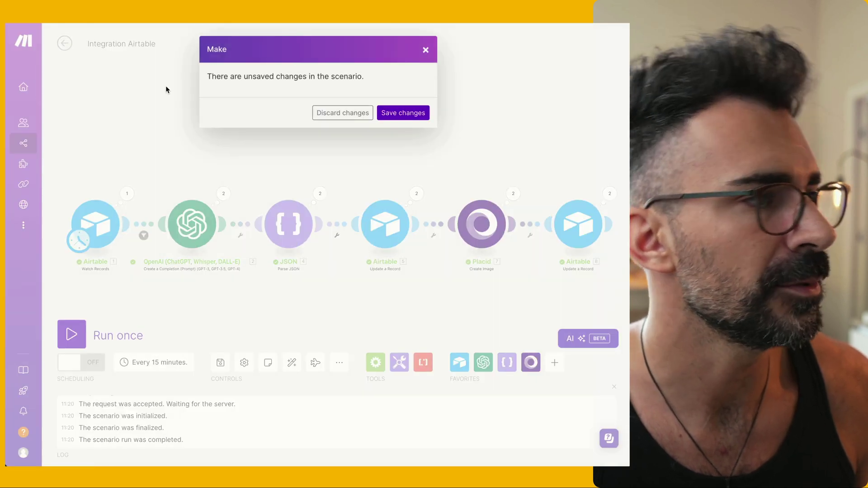
click(409, 116)
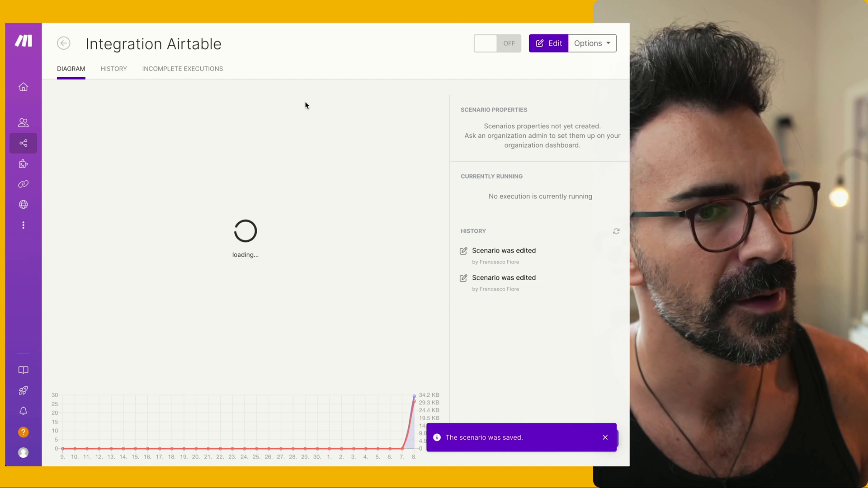
click(64, 43)
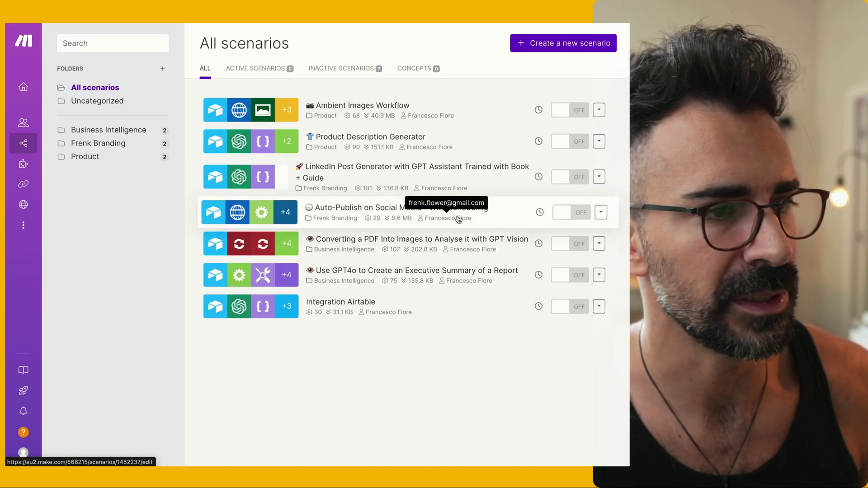
click(498, 213)
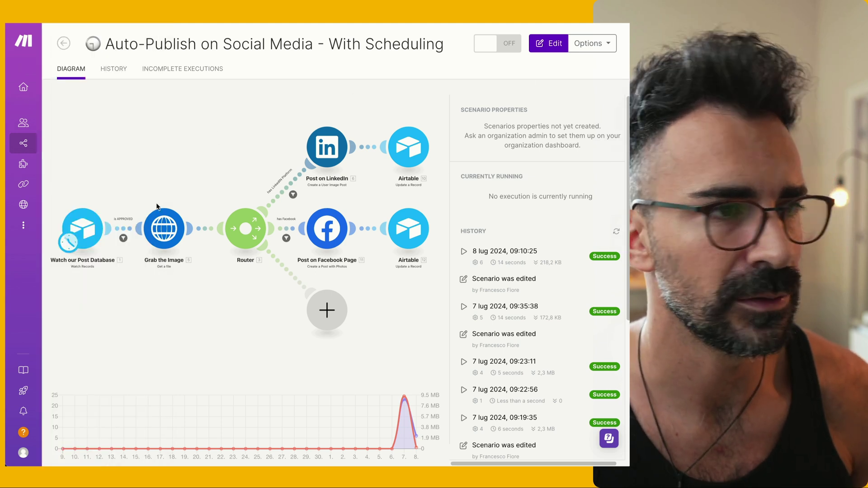
click(85, 223)
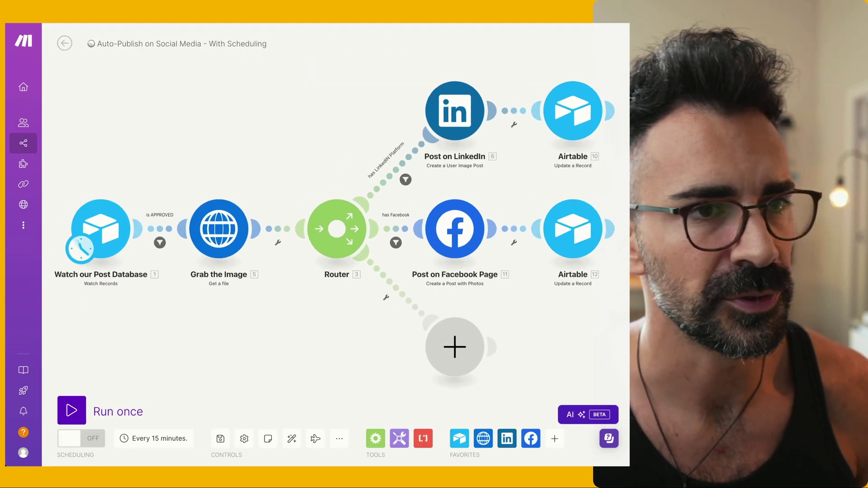